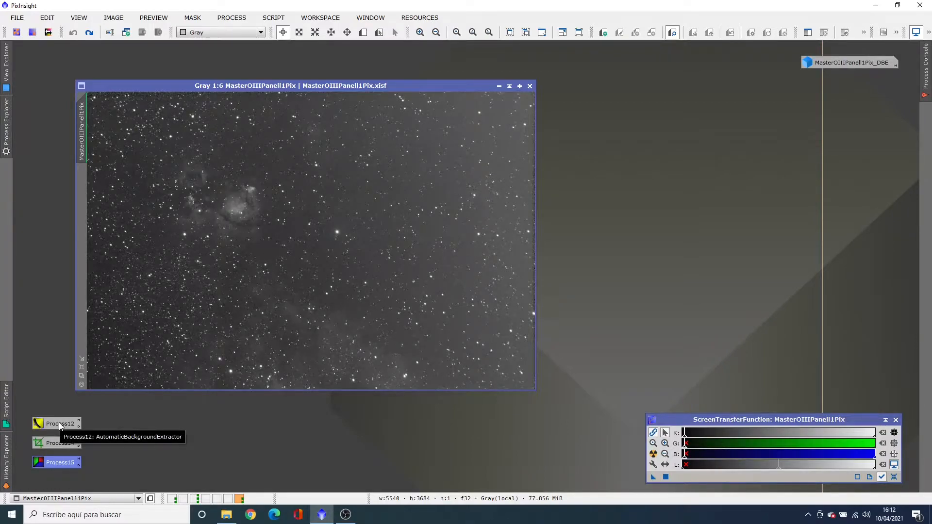
Run AutomaticBackgroundExtractor on the MasterOIIIPanel1Pix image and park its auto-stretched background model as a workspace icon
{"action": "double_click", "coordinate": [60, 425]}
{"action": "left_click_drag", "start_coordinate": [110, 405], "coordinate": [382, 274]}
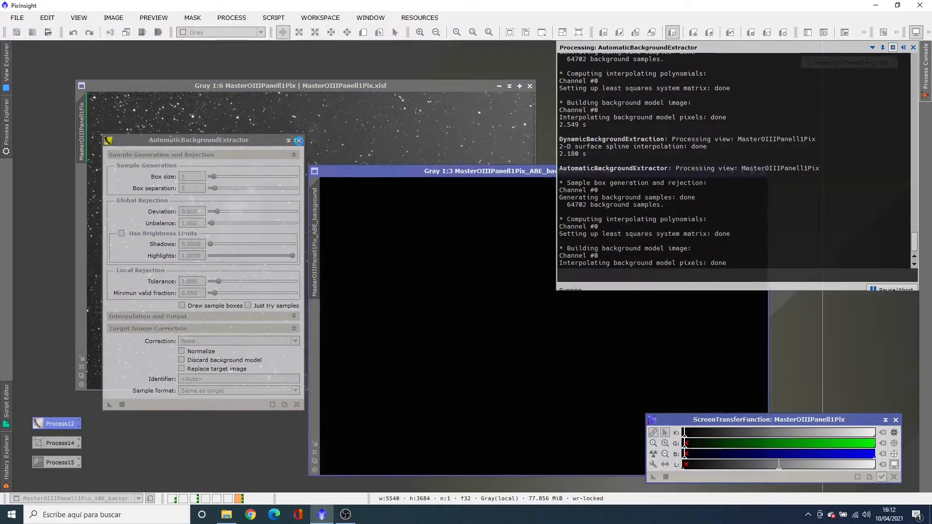
{"action": "left_click", "coordinate": [653, 454]}
{"action": "left_click_drag", "start_coordinate": [651, 171], "coordinate": [598, 85]}
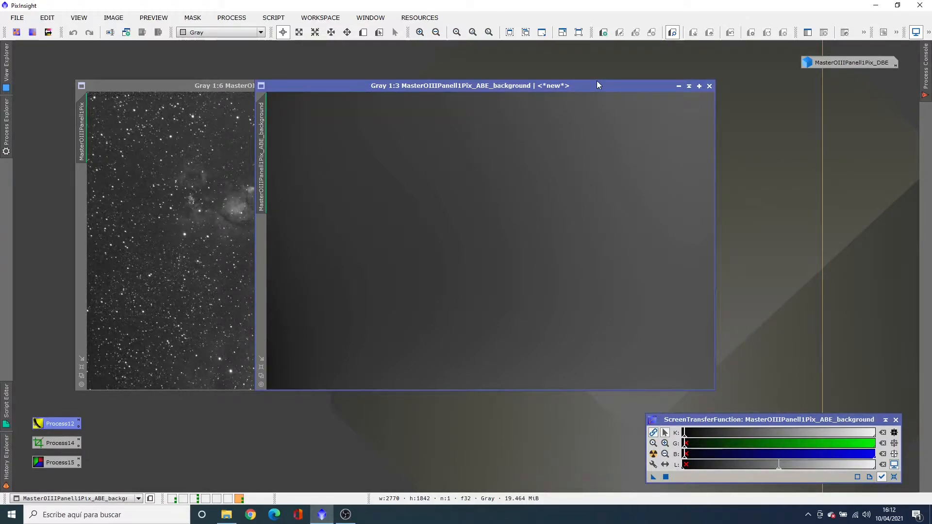
{"action": "left_click", "coordinate": [678, 86]}
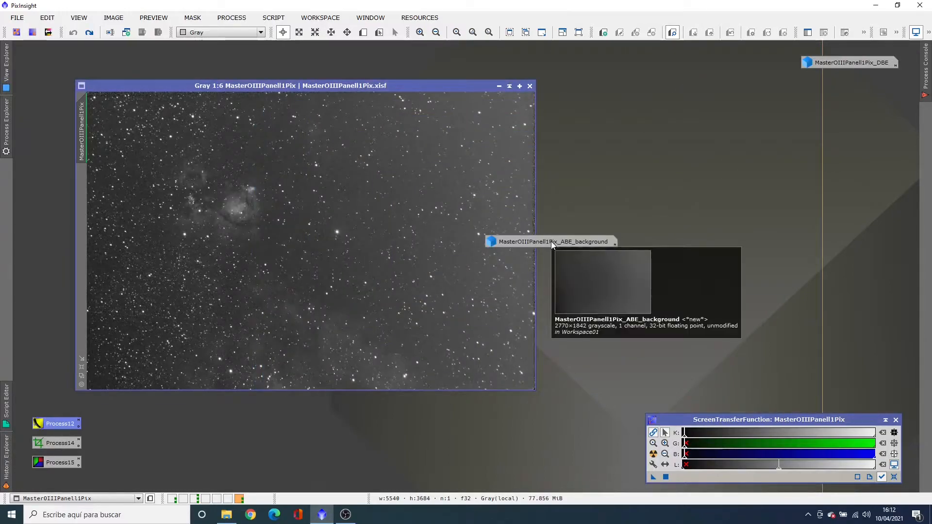
{"action": "left_click_drag", "start_coordinate": [551, 241], "coordinate": [712, 62]}
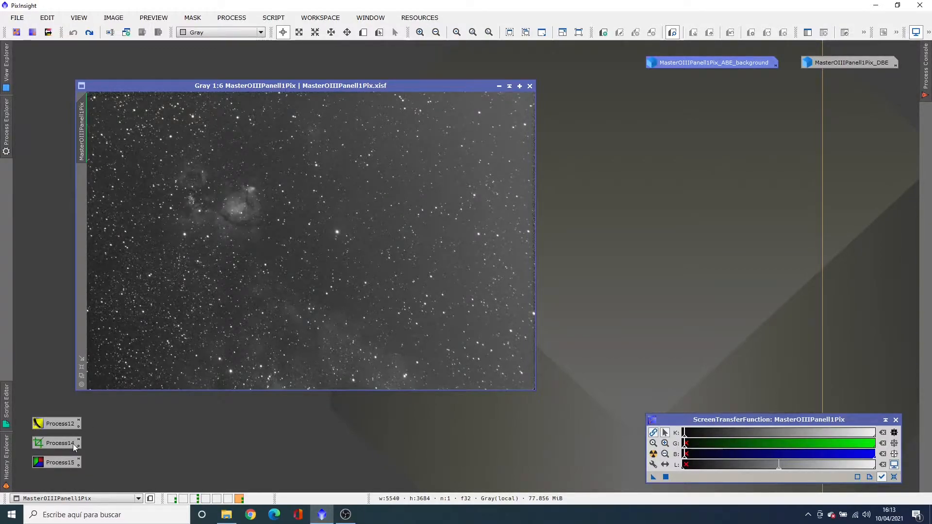
Start DynamicBackgroundExtraction on the OIII image, generate samples at 10 per row and disable the image's screen stretch
{"action": "double_click", "coordinate": [57, 463]}
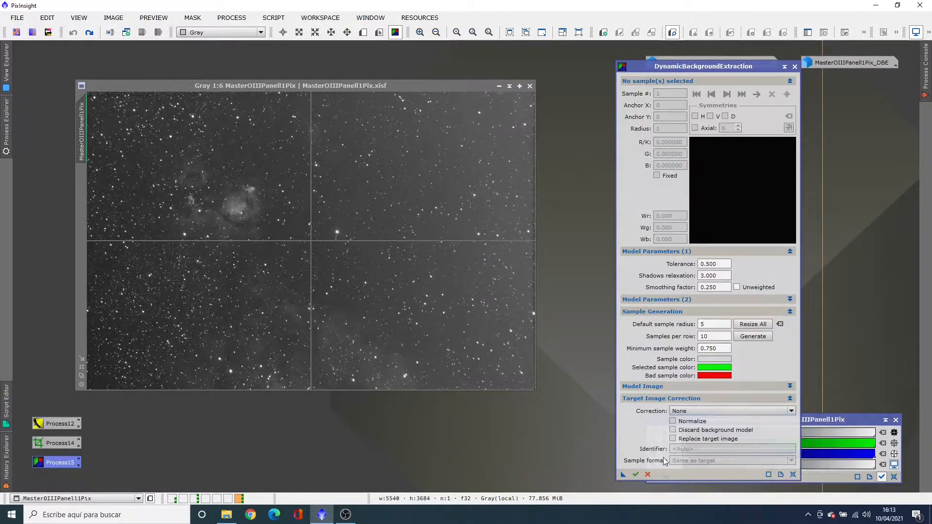
{"action": "left_click", "coordinate": [745, 336]}
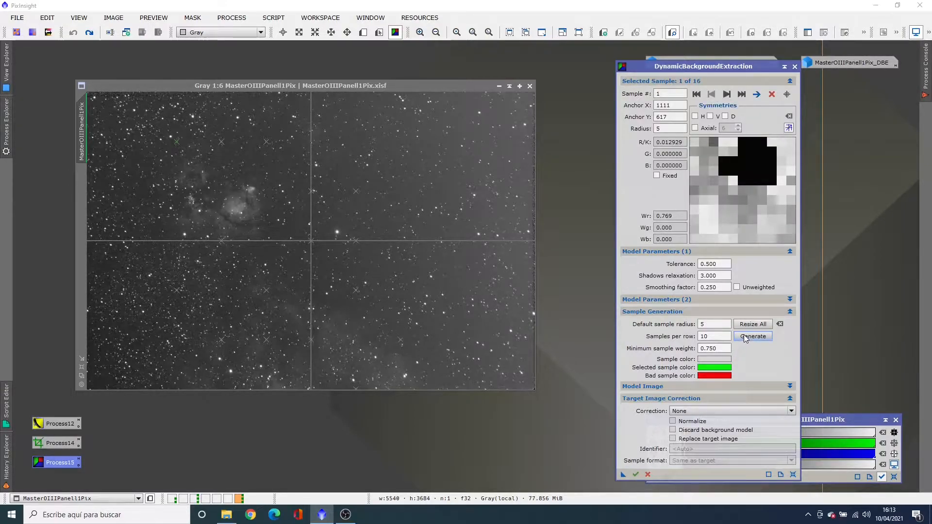
{"action": "key", "text": "F12"}
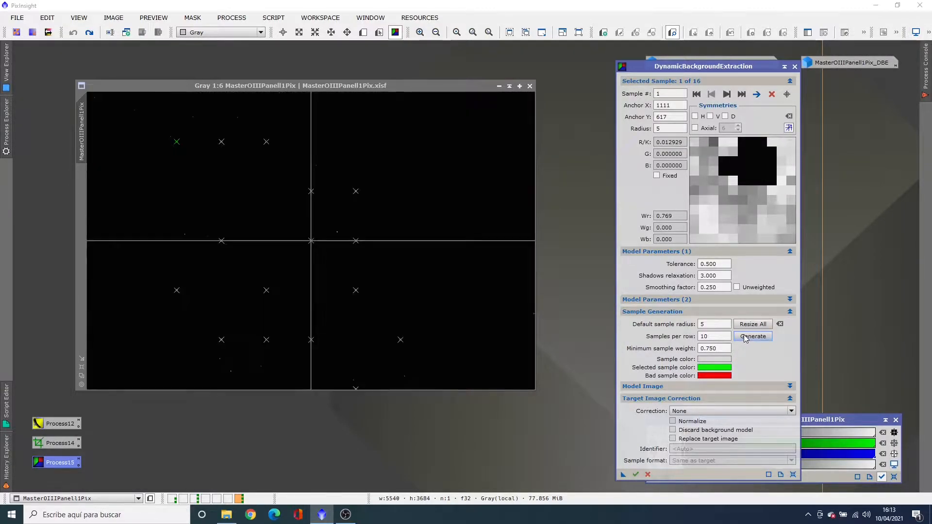
Try DynamicBackgroundExtraction tolerances of 1.5 and 2, regenerating the sample grid for each value
{"action": "left_click", "coordinate": [704, 266]}
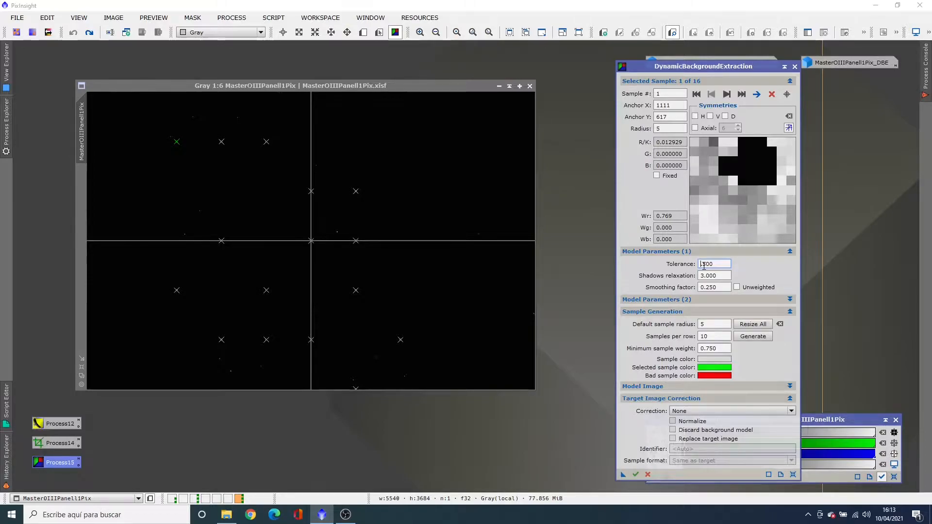
{"action": "type", "text": "1."}
{"action": "left_click", "coordinate": [752, 337]}
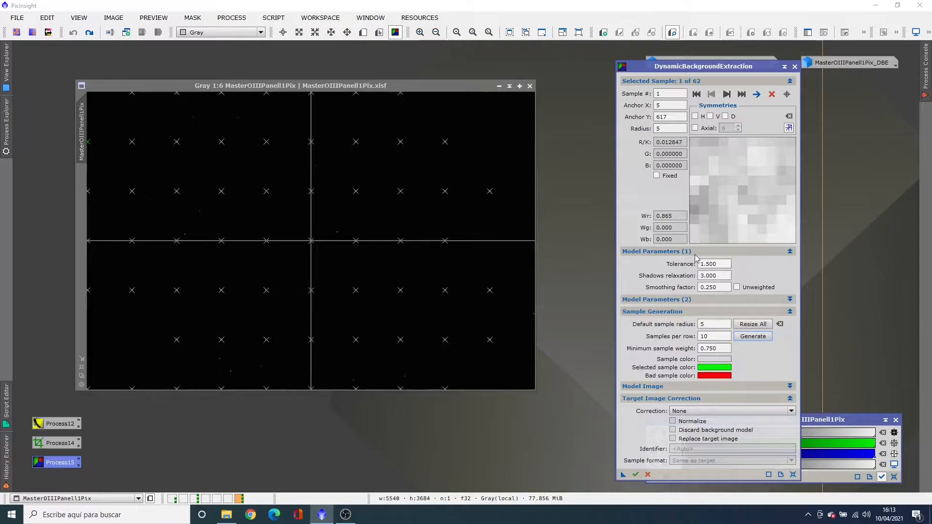
{"action": "left_click", "coordinate": [705, 263]}
{"action": "type", "text": "2."}
{"action": "left_click", "coordinate": [738, 337]}
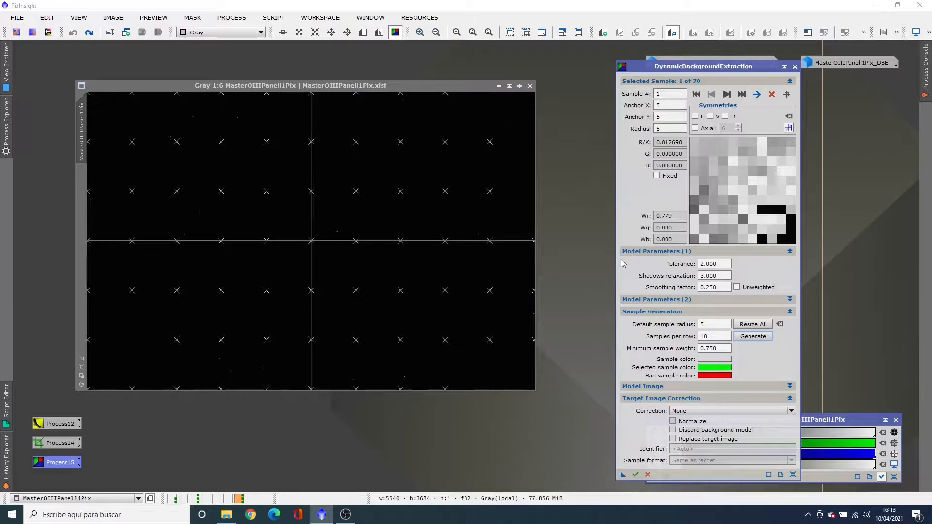
Set the DynamicBackgroundExtraction tolerance to 2.5 and regenerate the background samples
{"action": "left_click", "coordinate": [710, 263]}
{"action": "key", "text": "BackSpace"}
{"action": "type", "text": "5"}
{"action": "left_click", "coordinate": [761, 338]}
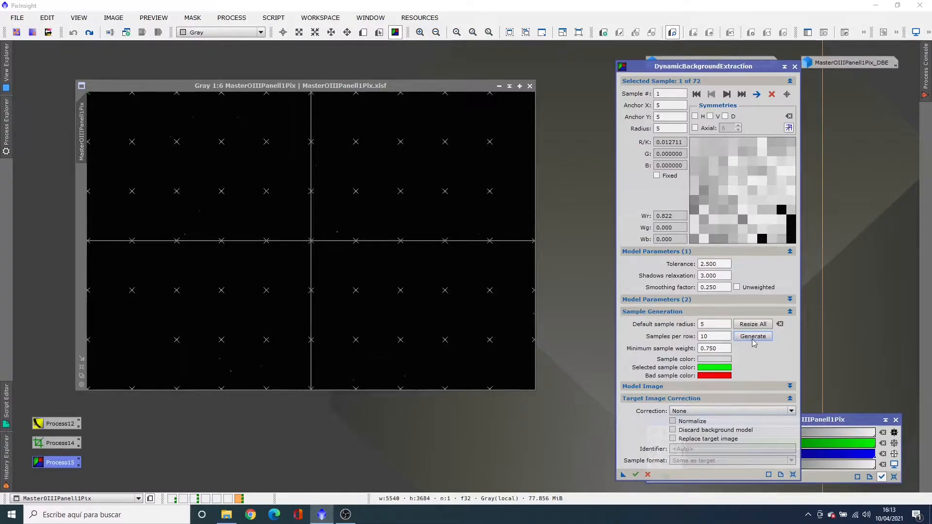
Execute DynamicBackgroundExtraction on the sampled image and auto-stretch the resulting background model in full view
{"action": "left_click", "coordinate": [624, 475]}
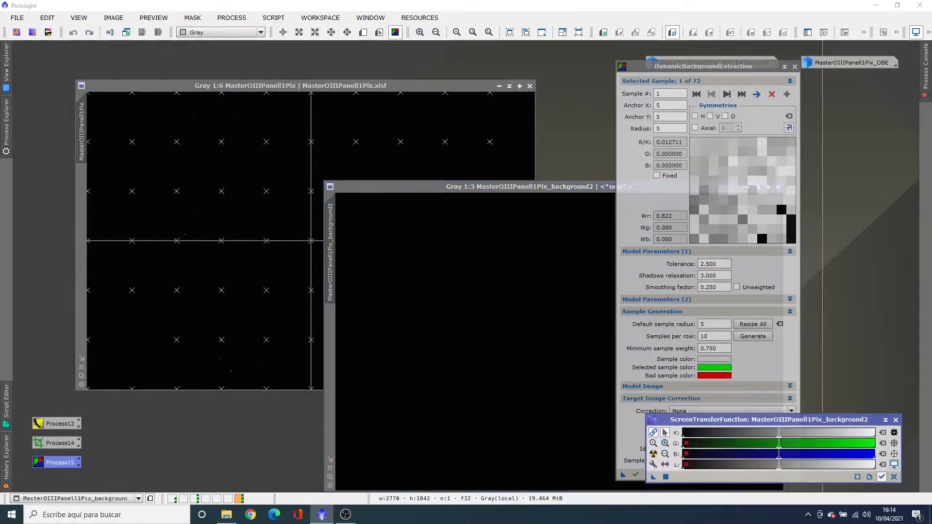
{"action": "left_click", "coordinate": [653, 456]}
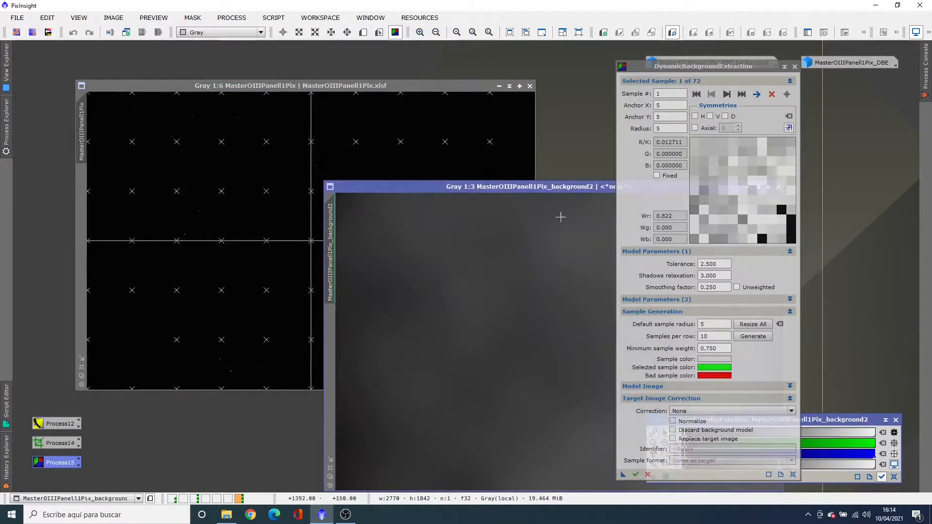
{"action": "left_click_drag", "start_coordinate": [572, 188], "coordinate": [350, 151]}
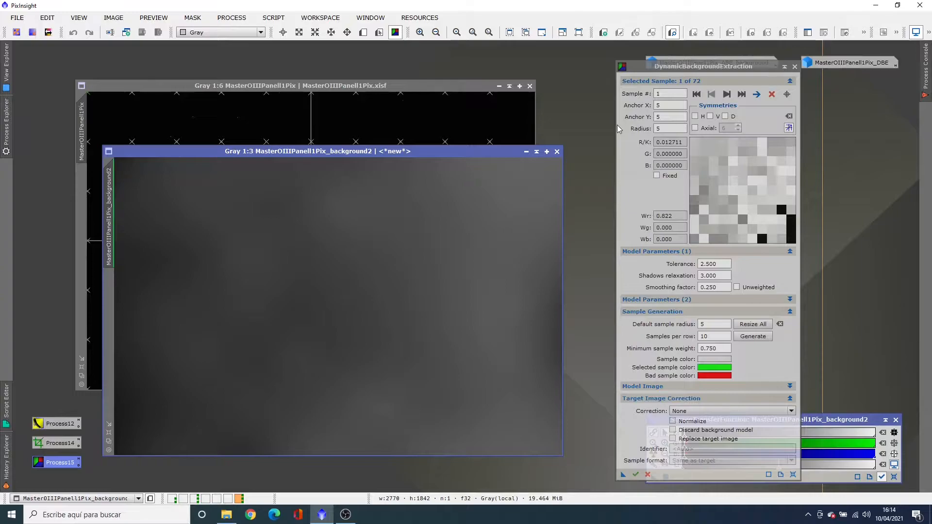
Close DynamicBackgroundExtraction and park its background model as an icon below the ABE background icon
{"action": "left_click", "coordinate": [794, 67]}
{"action": "left_click", "coordinate": [444, 270]}
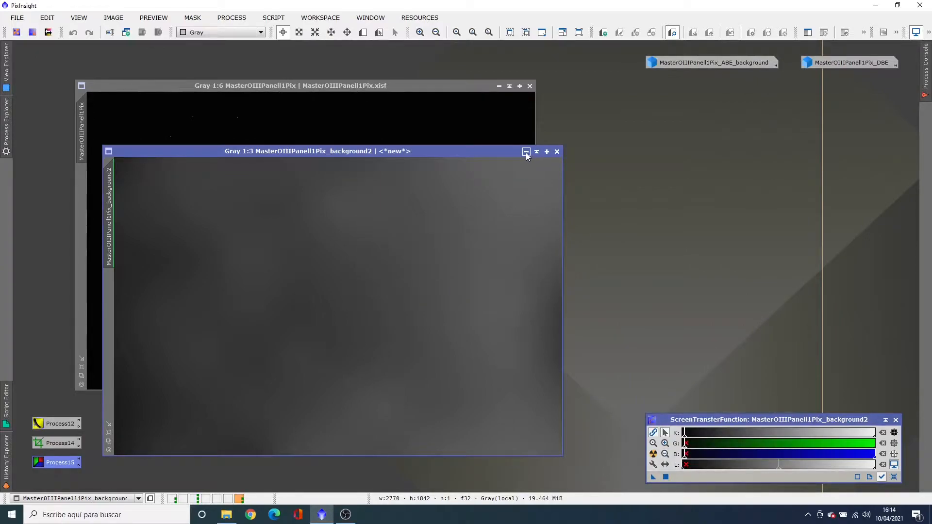
{"action": "left_click", "coordinate": [526, 153]}
{"action": "left_click_drag", "start_coordinate": [405, 309], "coordinate": [712, 83]}
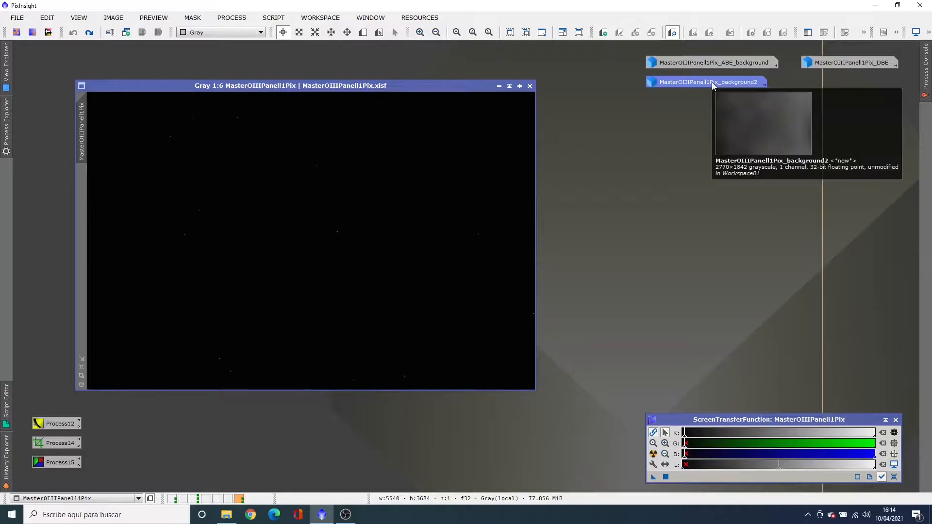
Restore the OIII image's screen stretch and draw a DynamicCrop frame of about 5342 × 3480 px just inside the image borders
{"action": "key", "text": "ctrl+F12"}
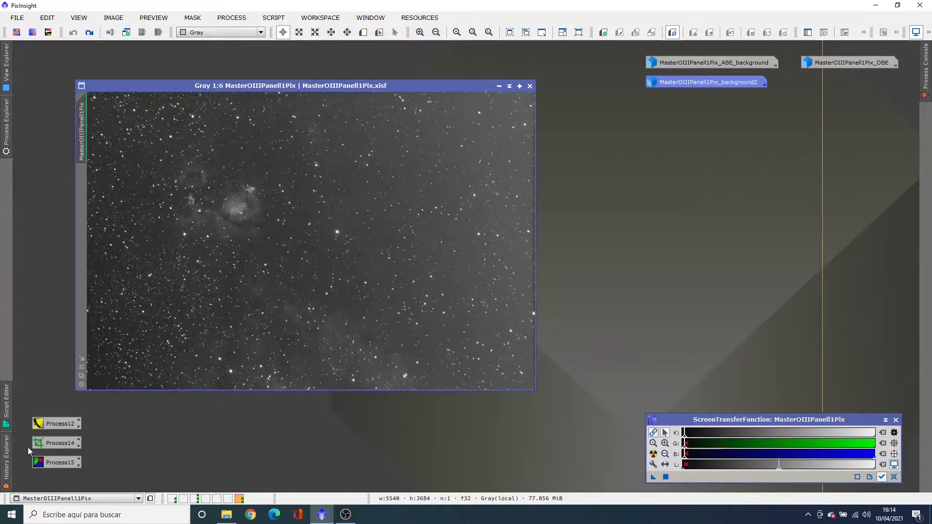
{"action": "double_click", "coordinate": [54, 443]}
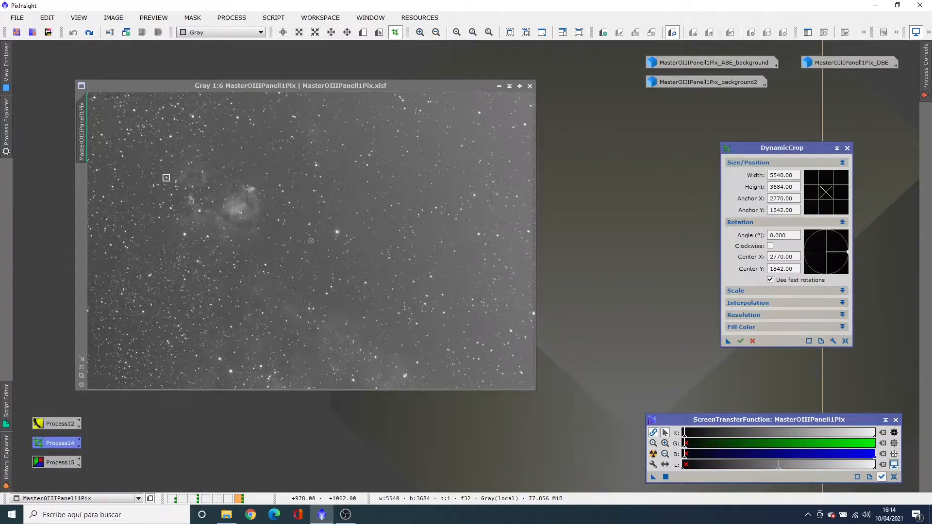
{"action": "left_click_drag", "start_coordinate": [97, 109], "coordinate": [160, 155]}
{"action": "left_click_drag", "start_coordinate": [376, 287], "coordinate": [332, 244]}
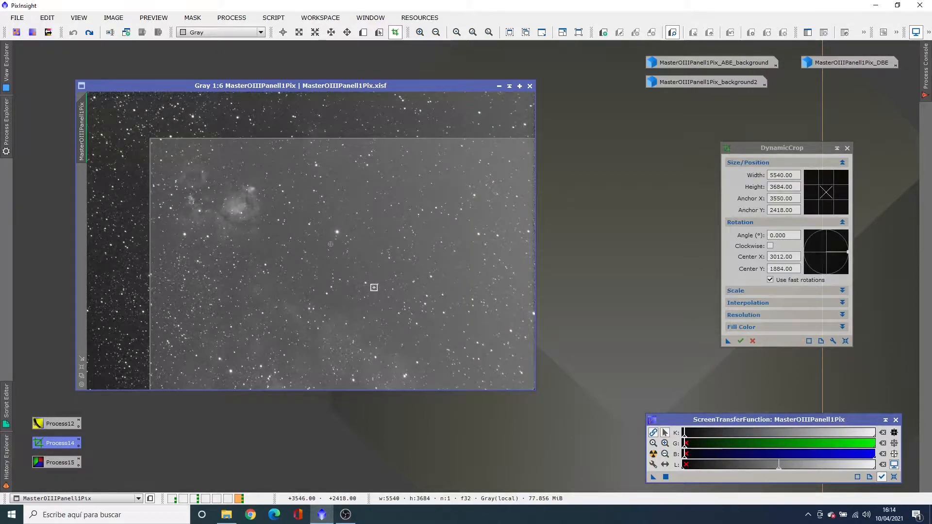
{"action": "left_click_drag", "start_coordinate": [374, 288], "coordinate": [328, 258]}
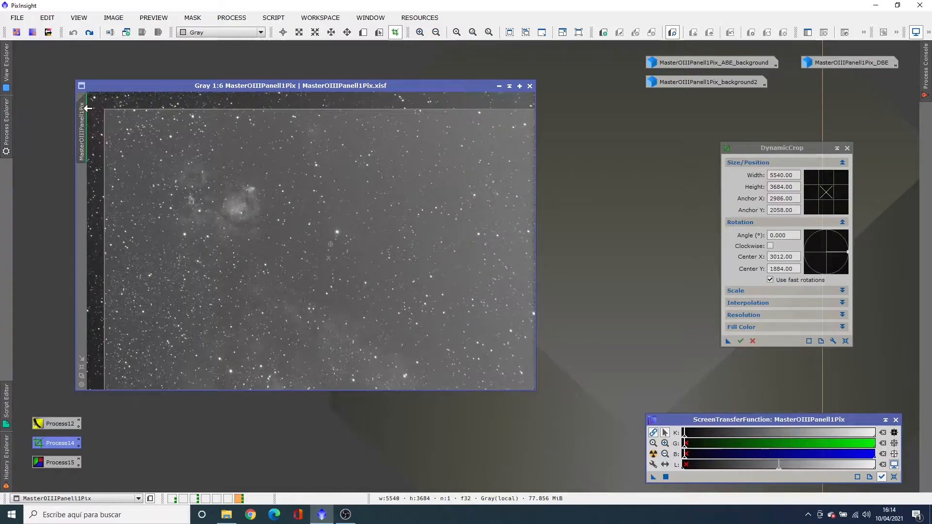
{"action": "left_click_drag", "start_coordinate": [104, 110], "coordinate": [184, 183]}
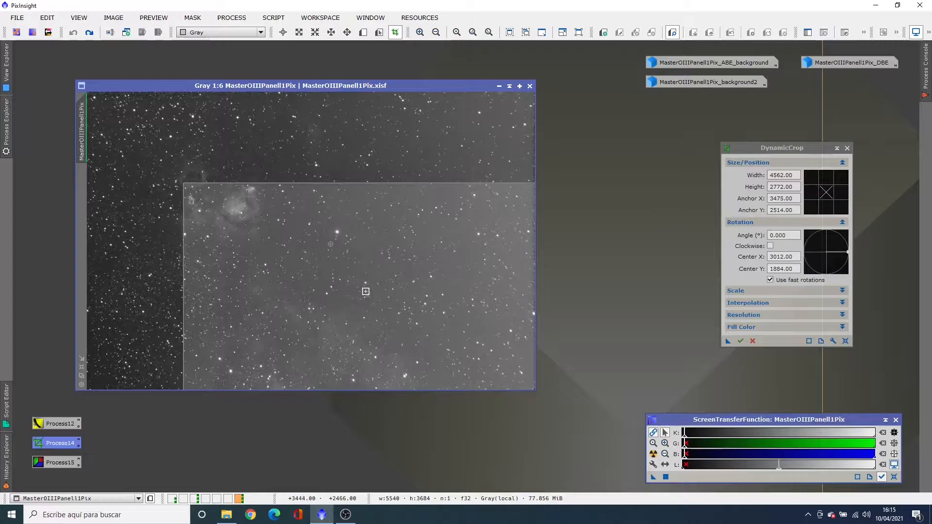
{"action": "left_click_drag", "start_coordinate": [368, 296], "coordinate": [280, 213]}
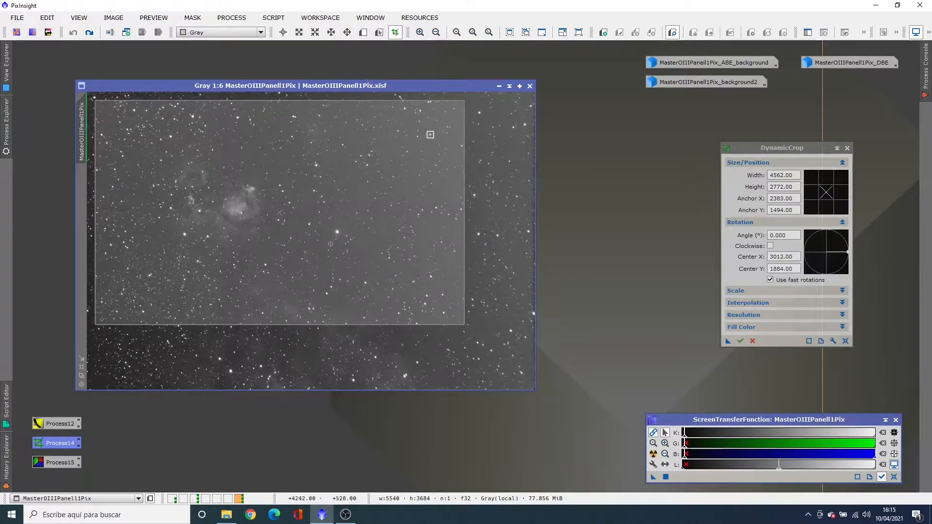
{"action": "left_click_drag", "start_coordinate": [466, 297], "coordinate": [529, 293]}
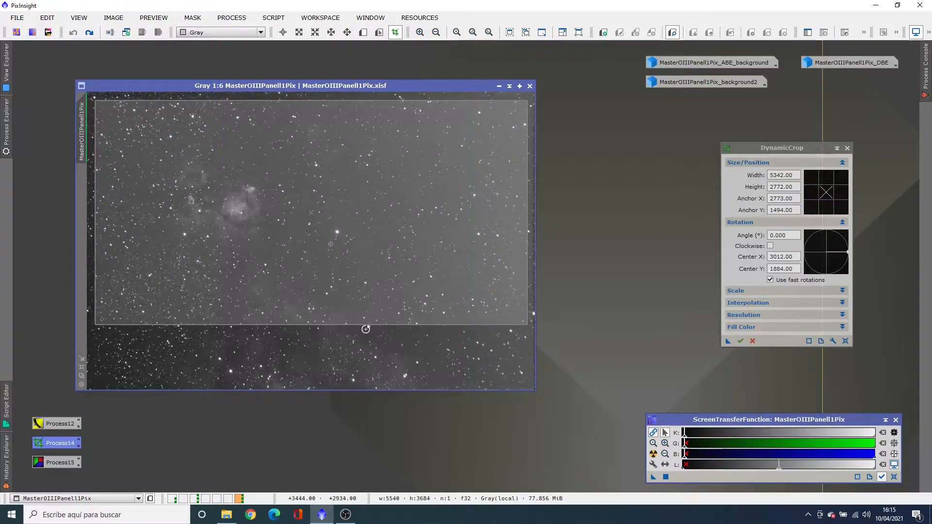
{"action": "left_click_drag", "start_coordinate": [366, 326], "coordinate": [365, 382]}
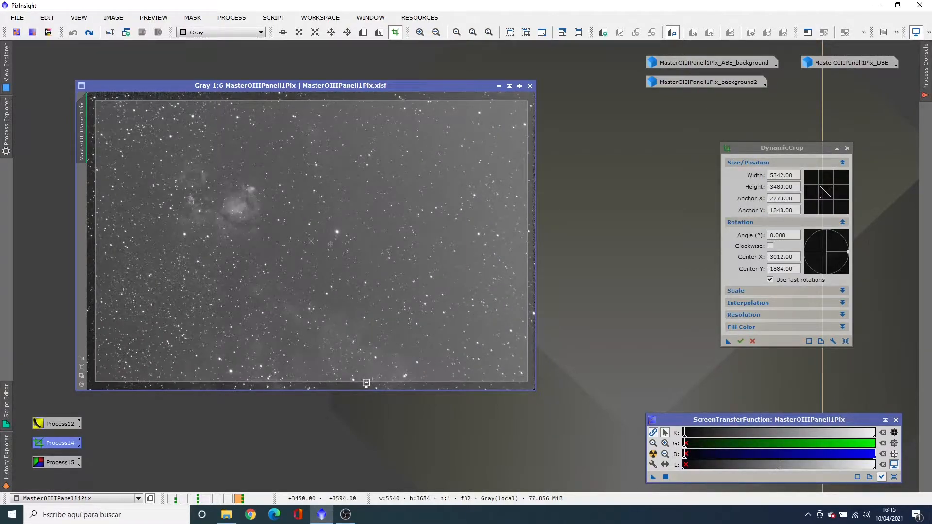
Move the crop frame's upper edge outward to just inside the noisy border, for a height of about 3547 px
{"action": "left_click", "coordinate": [420, 33]}
{"action": "left_click", "coordinate": [420, 33]}
{"action": "left_click", "coordinate": [420, 32]}
{"action": "left_click", "coordinate": [420, 33]}
{"action": "left_click", "coordinate": [420, 32]}
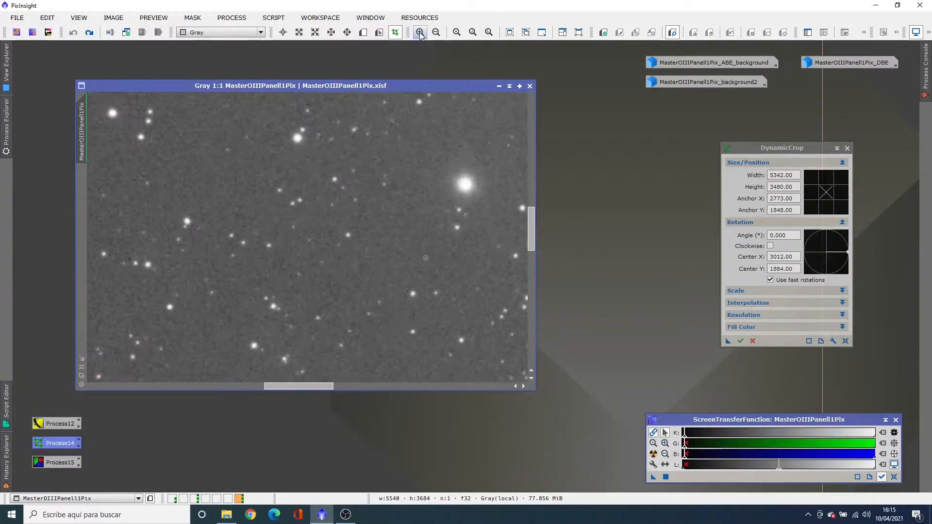
{"action": "left_click", "coordinate": [420, 32]}
{"action": "left_click_drag", "start_coordinate": [532, 228], "coordinate": [514, 99]}
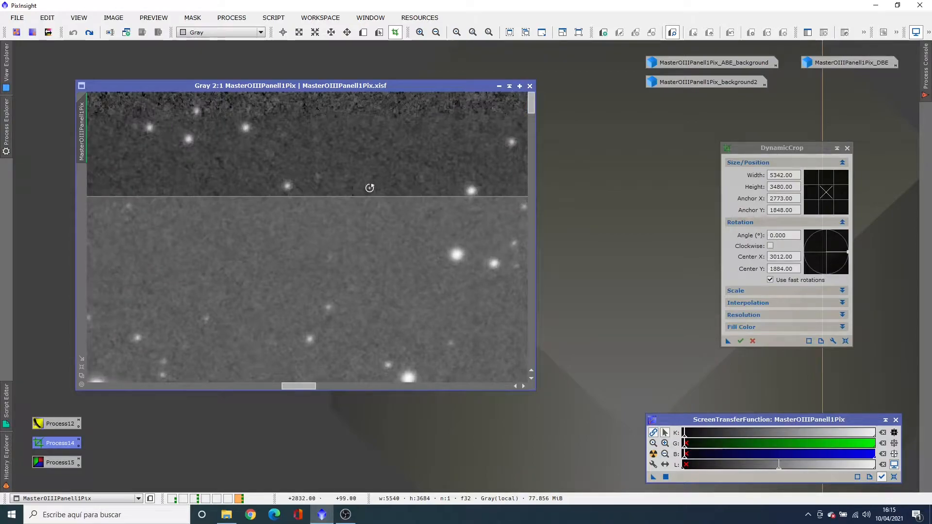
{"action": "left_click_drag", "start_coordinate": [368, 195], "coordinate": [363, 130]}
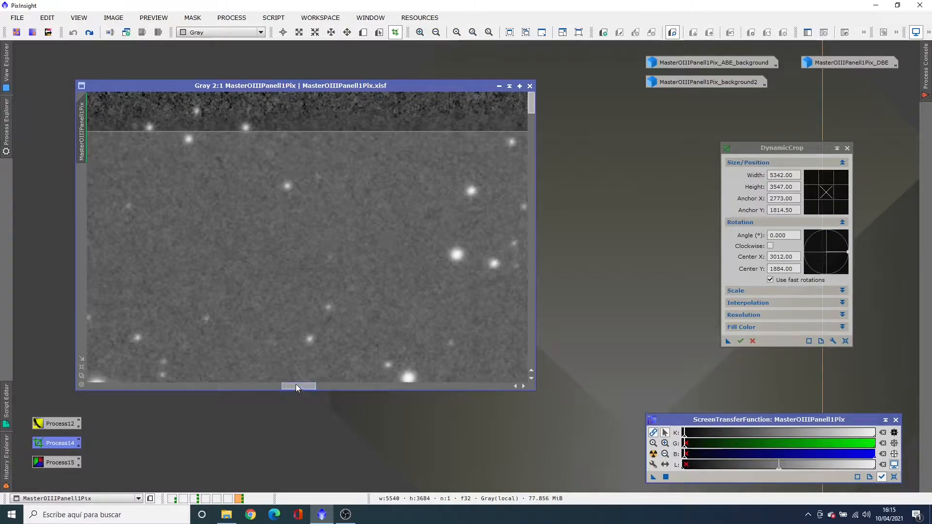
Pull the crop frame's right edge inward to about 5296 px width and extend its lower edge to about 3576 px height
{"action": "left_click_drag", "start_coordinate": [296, 386], "coordinate": [538, 392]}
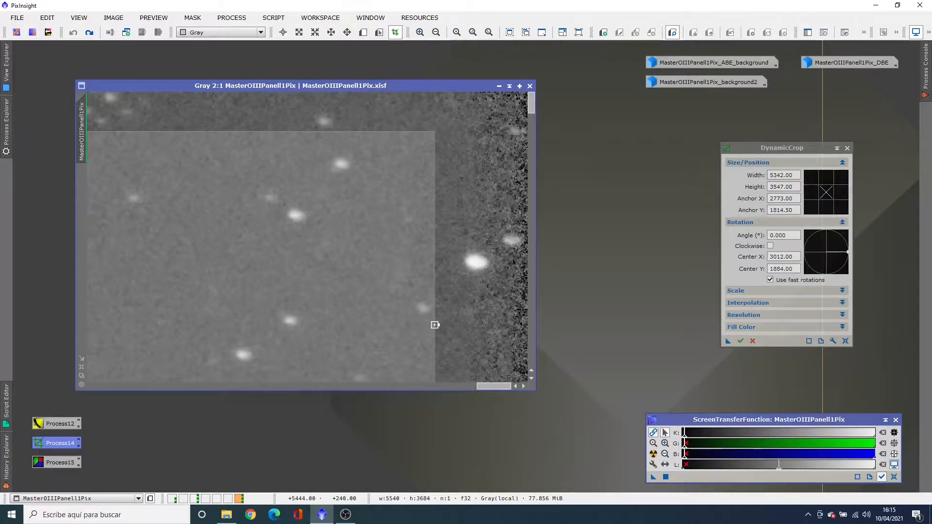
{"action": "left_click_drag", "start_coordinate": [434, 325], "coordinate": [390, 294]}
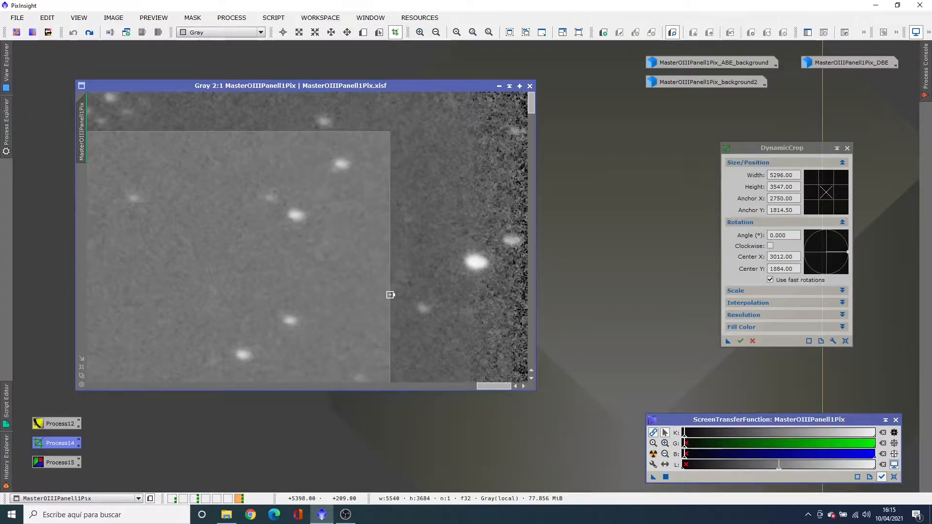
{"action": "left_click_drag", "start_coordinate": [530, 105], "coordinate": [576, 366]}
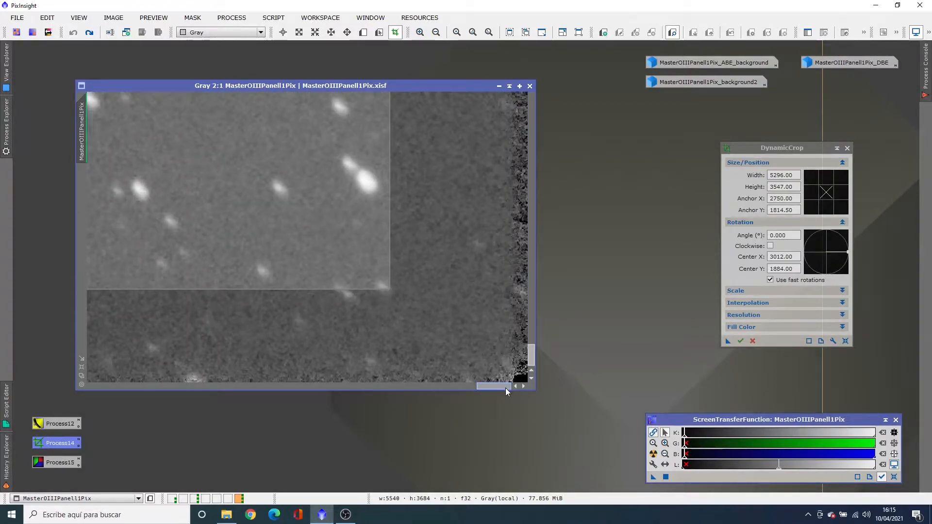
{"action": "left_click_drag", "start_coordinate": [505, 386], "coordinate": [114, 388]}
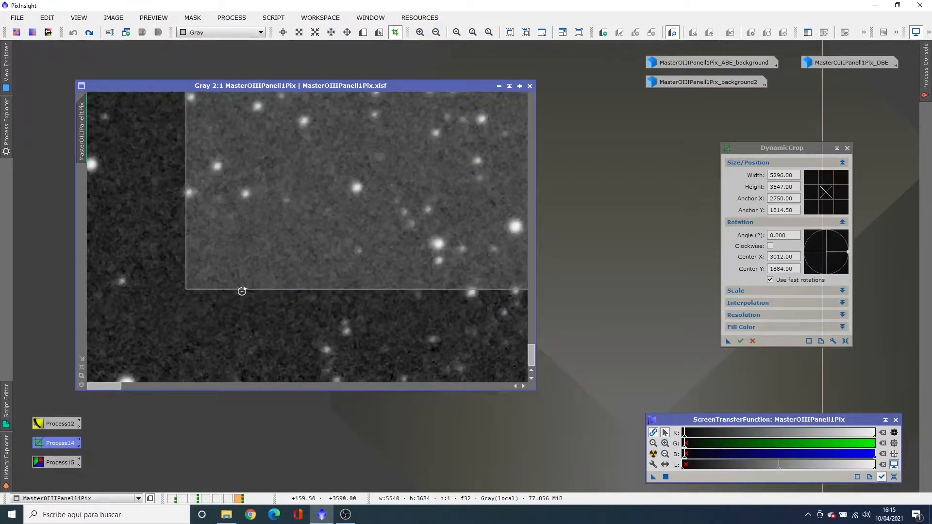
{"action": "left_click_drag", "start_coordinate": [241, 289], "coordinate": [241, 317]}
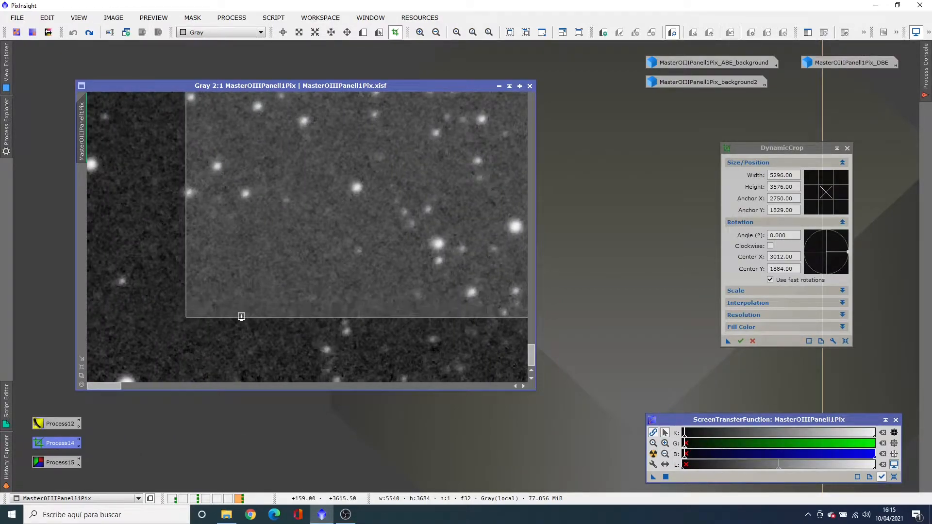
Extend the crop frame's left edge outward to a width of about 5358 px, keeping it inside the image border
{"action": "left_click_drag", "start_coordinate": [532, 355], "coordinate": [496, 115]}
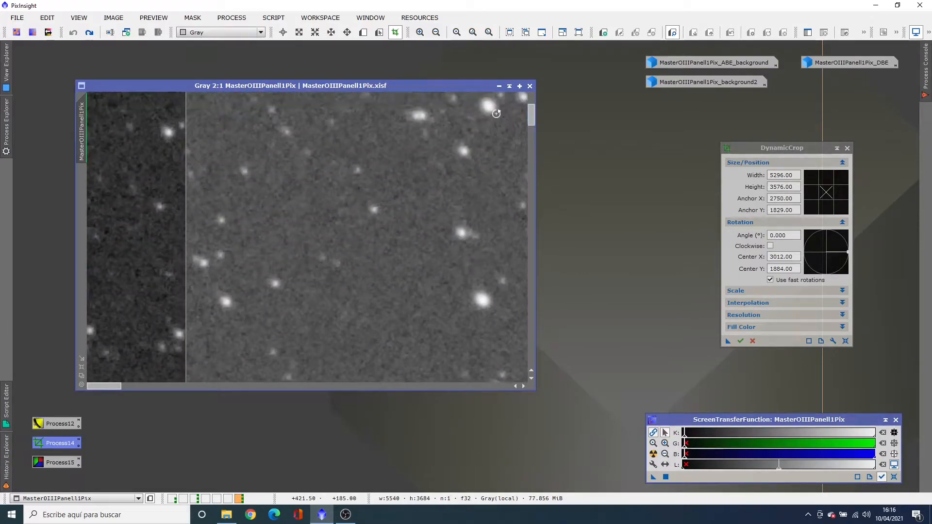
{"action": "left_click_drag", "start_coordinate": [186, 242], "coordinate": [126, 238]}
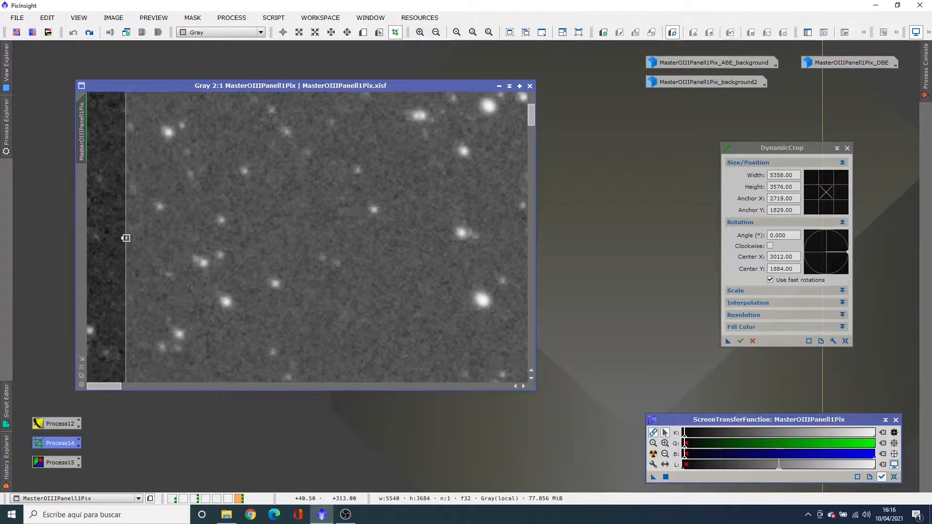
{"action": "left_click", "coordinate": [81, 375]}
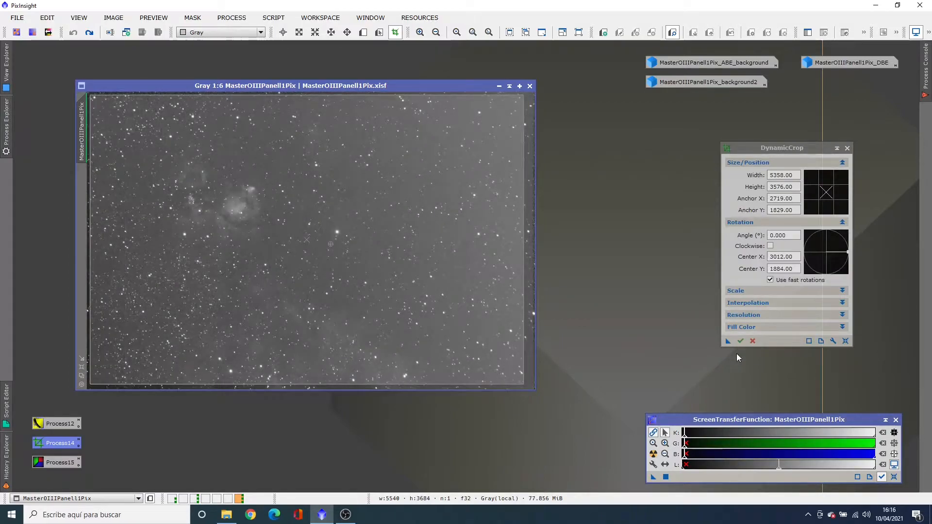
Apply the 5358 × 3576 px crop, close DynamicCrop and fit the window to the cropped image
{"action": "left_click", "coordinate": [738, 340]}
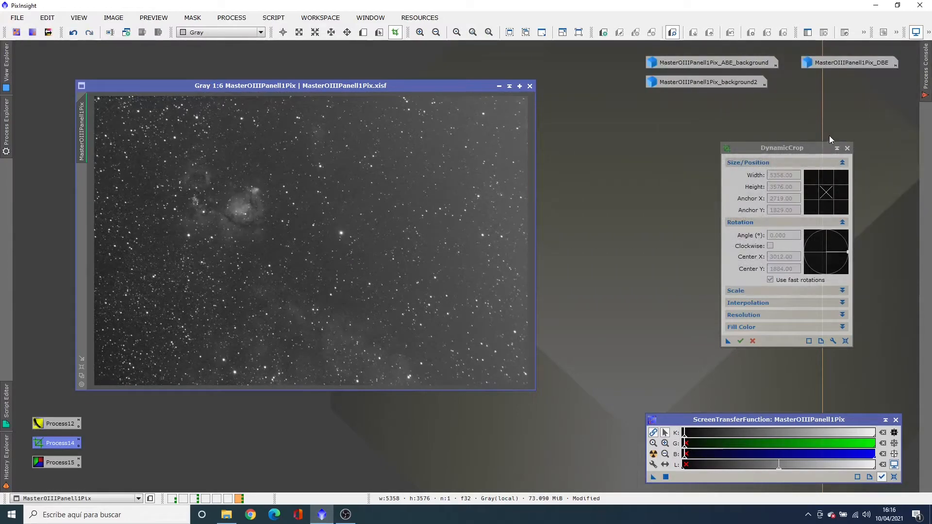
{"action": "left_click", "coordinate": [848, 148]}
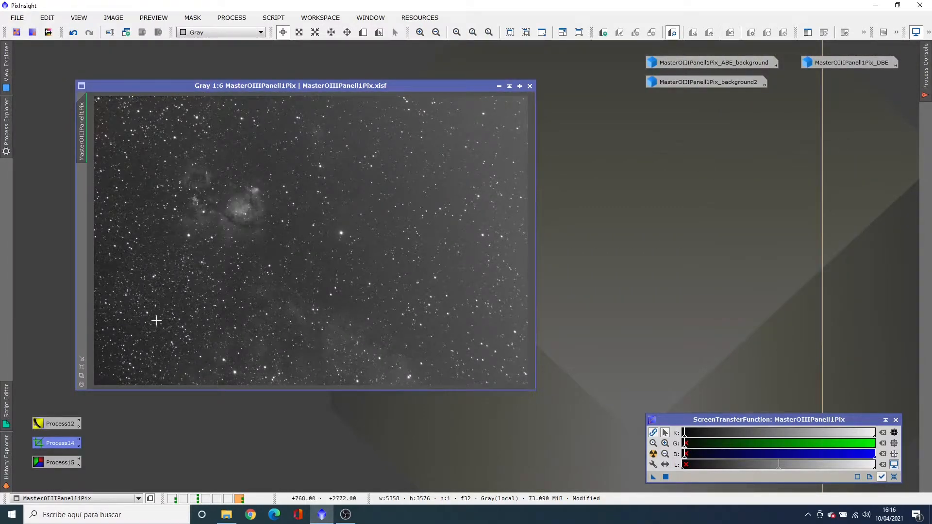
{"action": "left_click", "coordinate": [82, 375]}
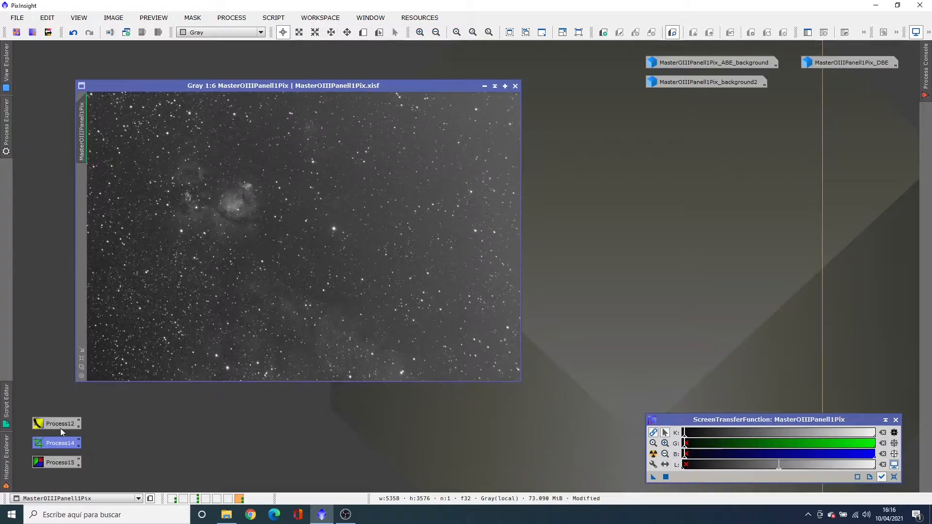
With DynamicBackgroundExtraction, generate samples on the cropped, unstretched image at 10 per row with tolerance 2.000
{"action": "double_click", "coordinate": [56, 464]}
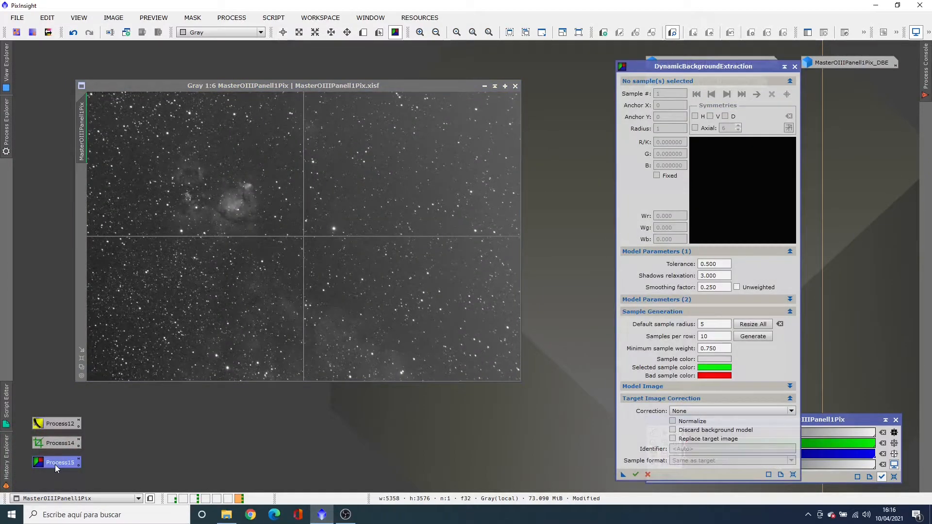
{"action": "left_click", "coordinate": [754, 342]}
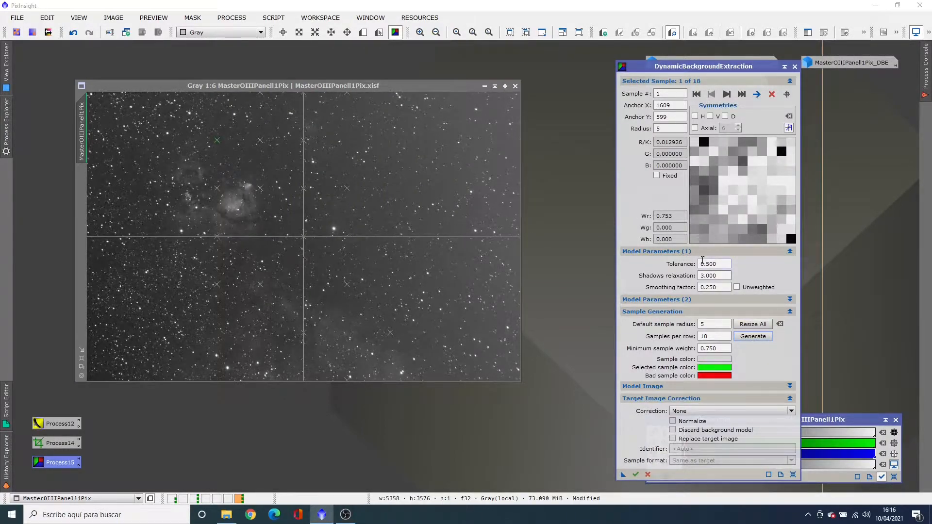
{"action": "key", "text": "ctrl+F12"}
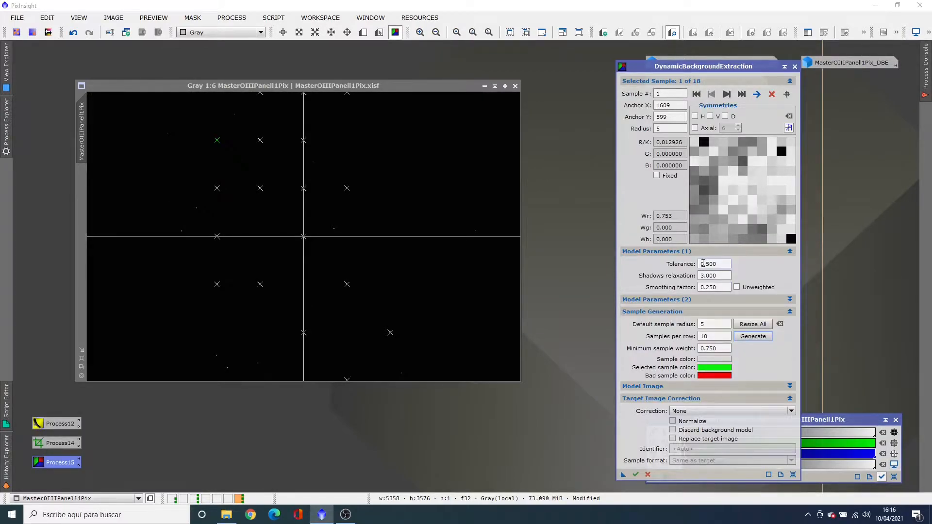
{"action": "left_click", "coordinate": [704, 264]}
{"action": "left_click", "coordinate": [746, 340]}
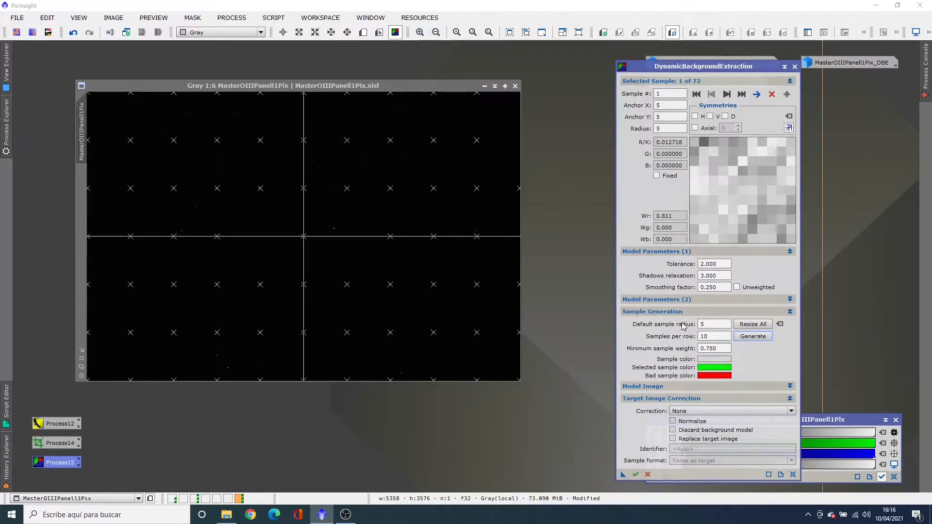
Resize all background samples to the automatically guessed radius of 16 and restore the image's screen stretch
{"action": "left_click", "coordinate": [780, 325]}
{"action": "left_click", "coordinate": [760, 327]}
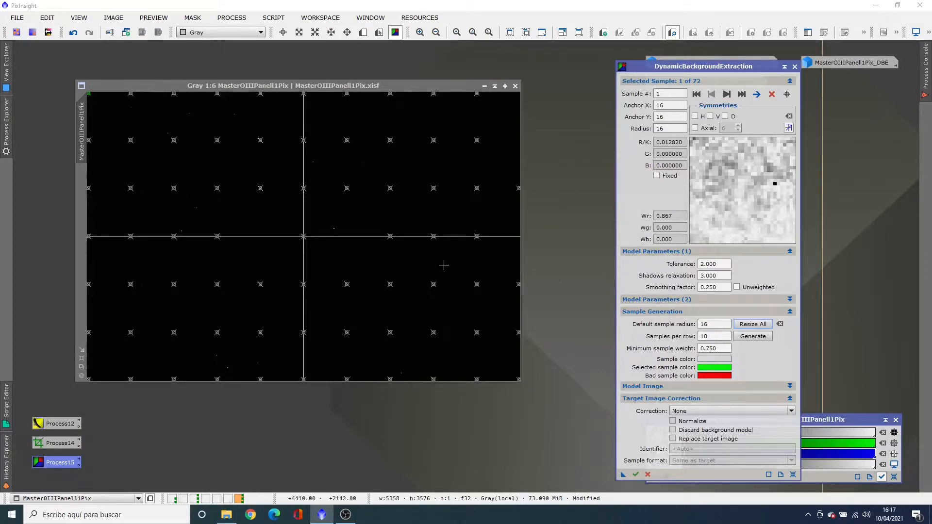
{"action": "key", "text": "ctrl+a"}
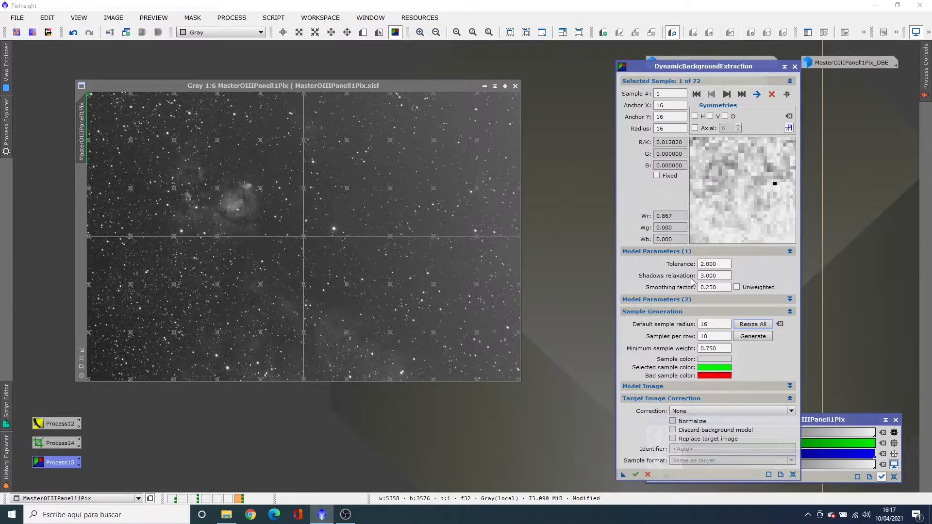
Run DynamicBackgroundExtraction with no correction, auto-stretch the resulting background model and place it over the source image
{"action": "left_click", "coordinate": [636, 475]}
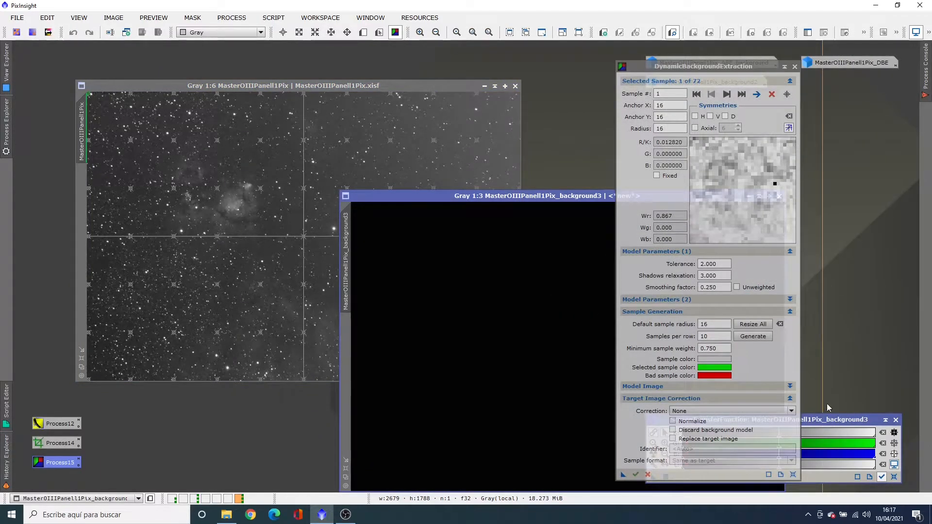
{"action": "left_click", "coordinate": [821, 421]}
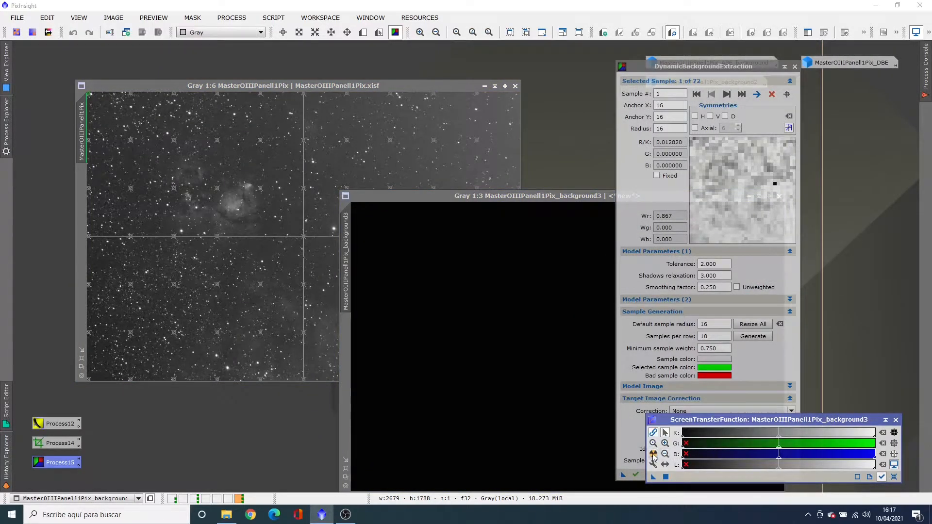
{"action": "left_click", "coordinate": [654, 454]}
{"action": "left_click_drag", "start_coordinate": [552, 196], "coordinate": [321, 105]}
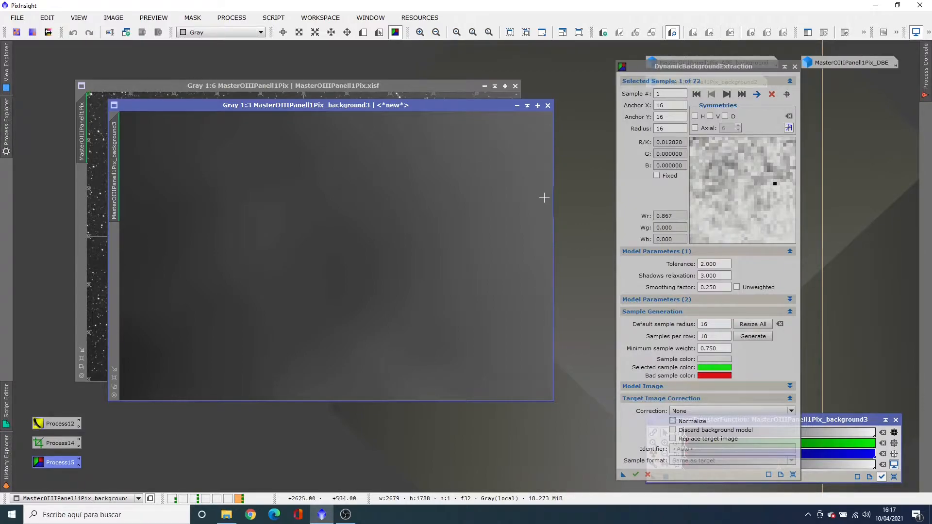
Compare the new background model side by side with MasterOIIIPanell1Pix_background2, and minimise both to icons
{"action": "left_click_drag", "start_coordinate": [759, 67], "coordinate": [807, 126]}
{"action": "double_click", "coordinate": [724, 84]}
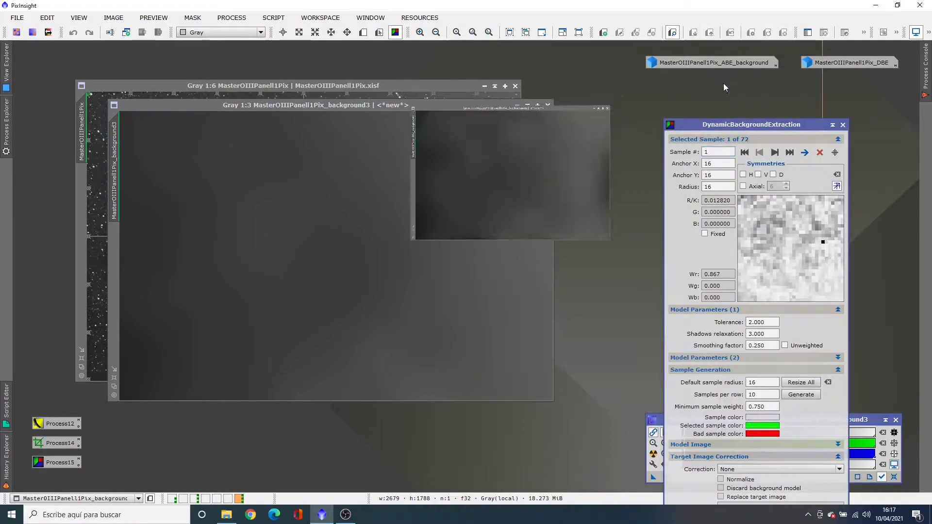
{"action": "left_click_drag", "start_coordinate": [402, 153], "coordinate": [724, 112]}
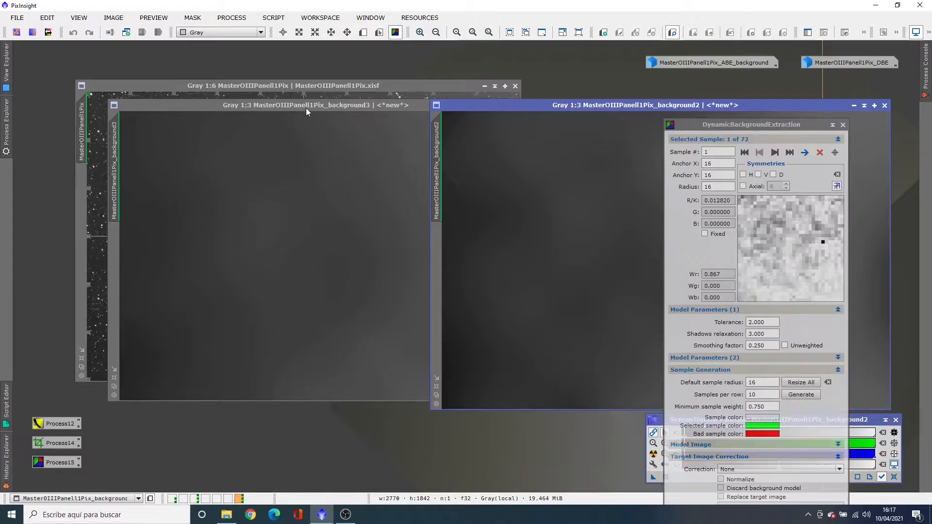
{"action": "left_click", "coordinate": [855, 105]}
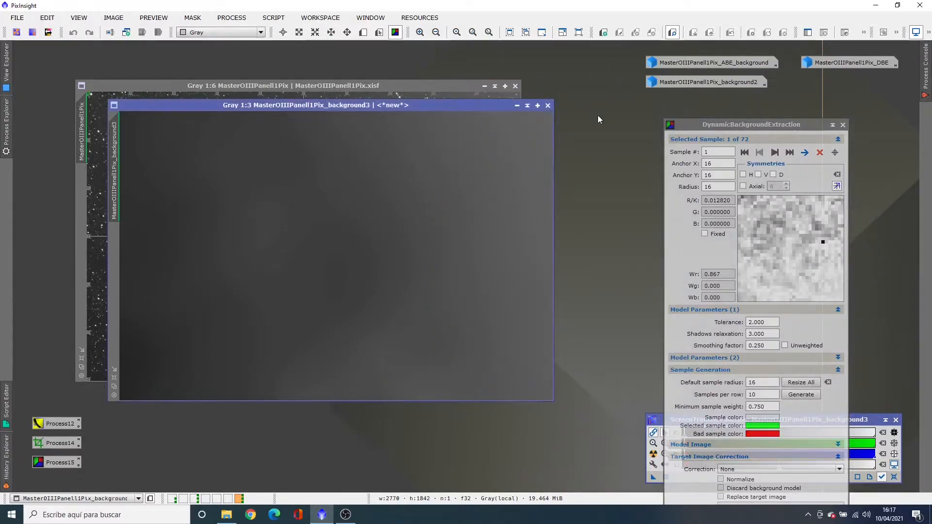
{"action": "left_click", "coordinate": [517, 108]}
{"action": "left_click_drag", "start_coordinate": [383, 257], "coordinate": [709, 102]}
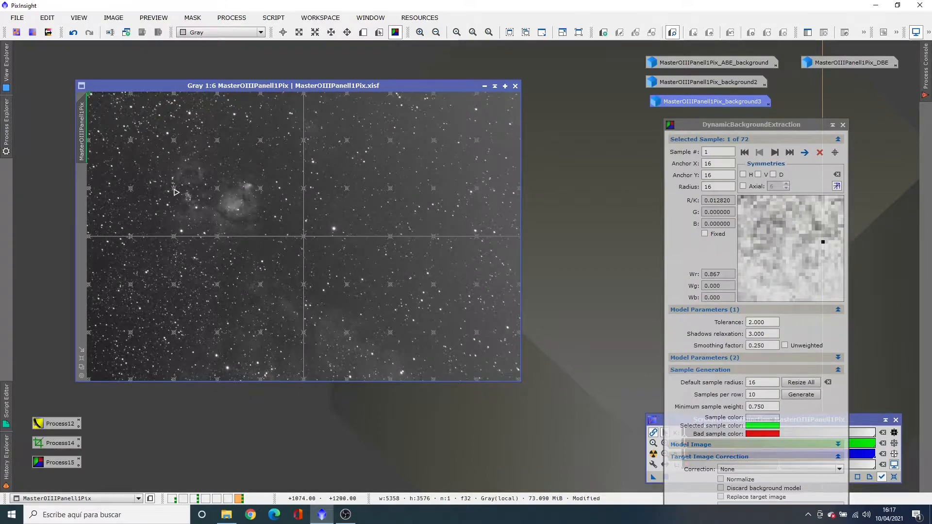
Delete the third column's background samples from beside the nebula (anchor Y 1193) down to the image's lower edge
{"action": "left_click", "coordinate": [176, 192]}
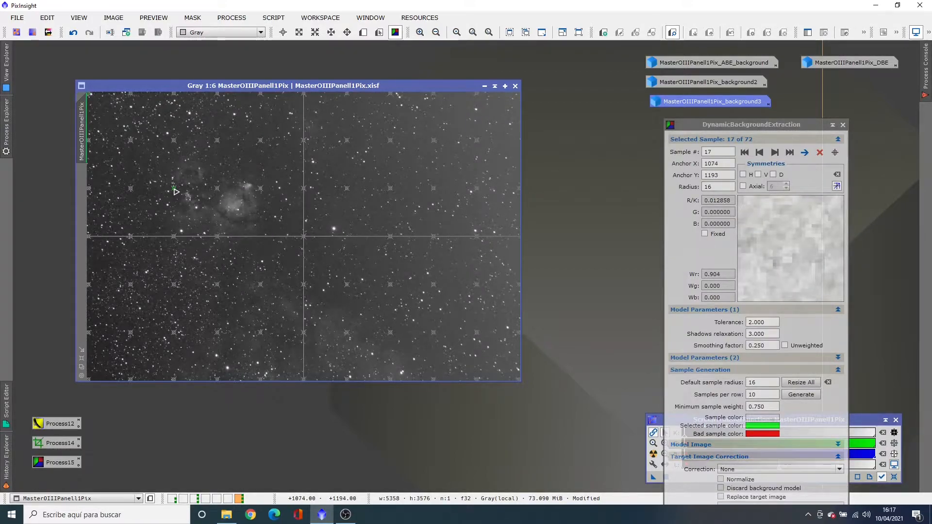
{"action": "key", "text": "Delete"}
{"action": "key", "text": "Delete"}
{"action": "key", "text": "Delete"}
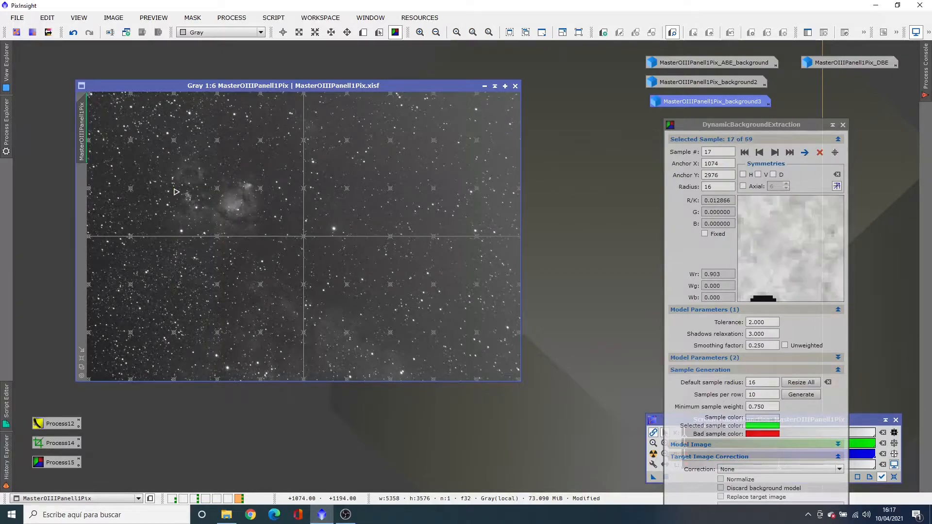
{"action": "key", "text": "Delete"}
{"action": "key", "text": "Delete"}
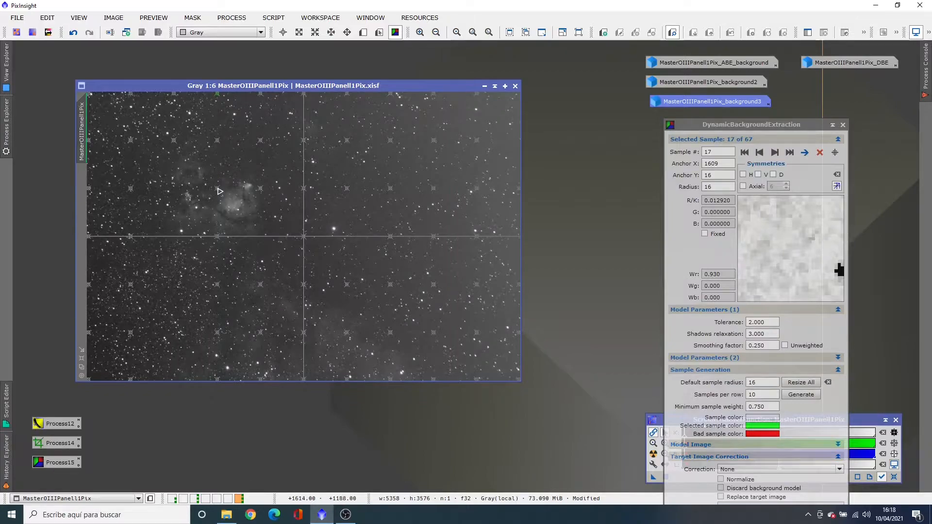
Delete the fourth column's background samples from the nebula downward and the fifth column's samples below the image's horizontal centre line
{"action": "left_click", "coordinate": [220, 191]}
{"action": "key", "text": "Delete"}
{"action": "key", "text": "Delete"}
{"action": "key", "text": "Delete"}
{"action": "key", "text": "Delete"}
{"action": "key", "text": "Delete"}
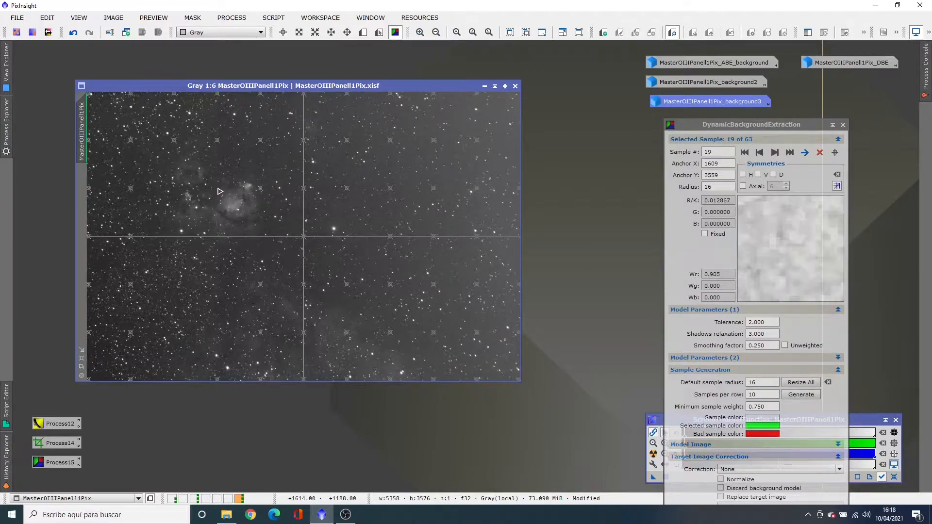
{"action": "left_click", "coordinate": [261, 286]}
{"action": "key", "text": "Delete"}
{"action": "key", "text": "Delete"}
{"action": "key", "text": "Delete"}
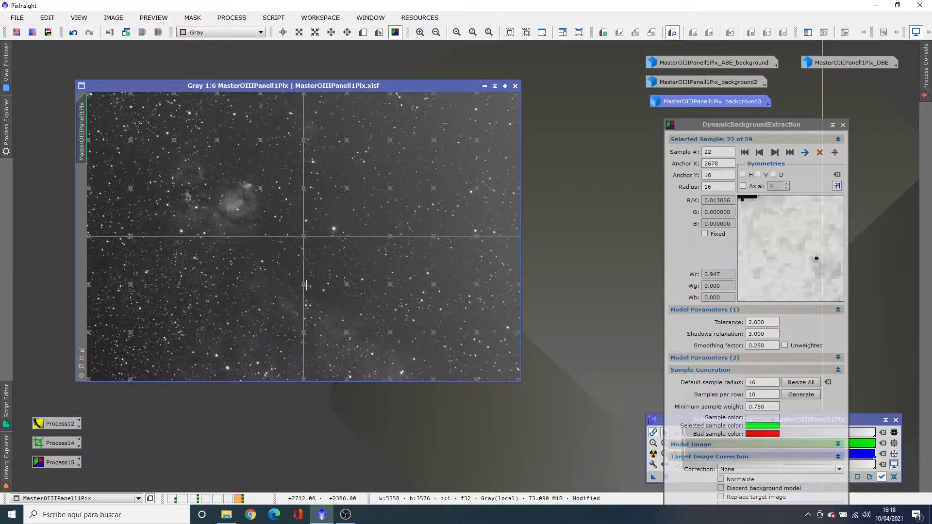
Delete the samples over the faint nebulosity in the image's lower part, in the sixth, seventh and eighth columns
{"action": "key", "text": "Delete"}
{"action": "key", "text": "Delete"}
{"action": "key", "text": "Delete"}
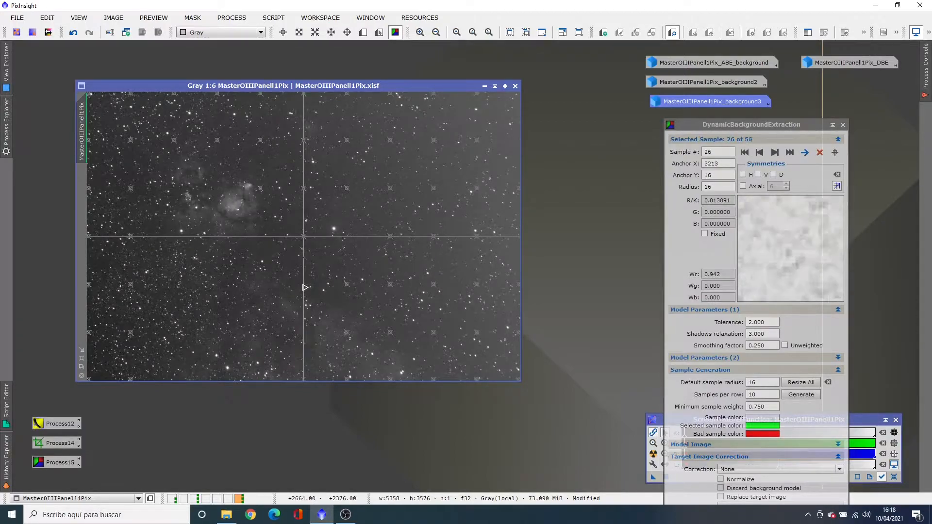
{"action": "key", "text": "Delete"}
{"action": "key", "text": "Delete"}
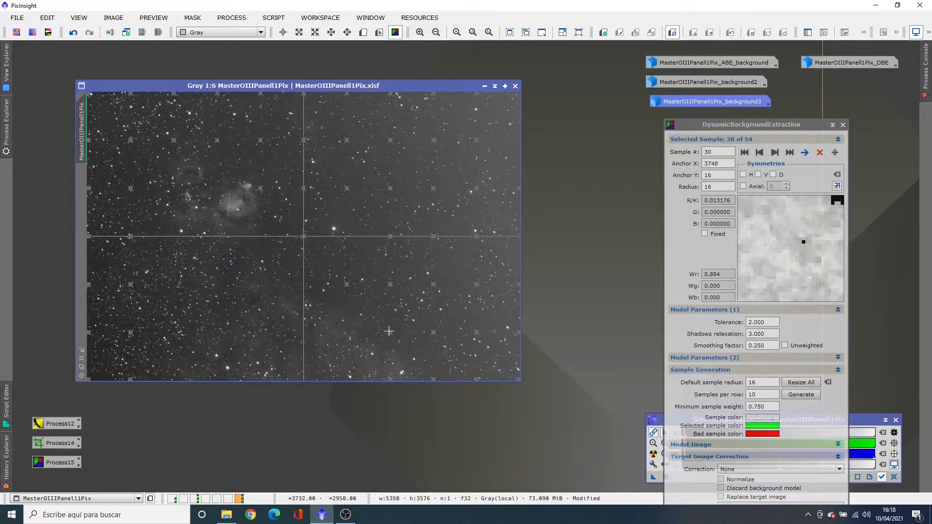
{"action": "key", "text": "Delete"}
{"action": "key", "text": "Delete"}
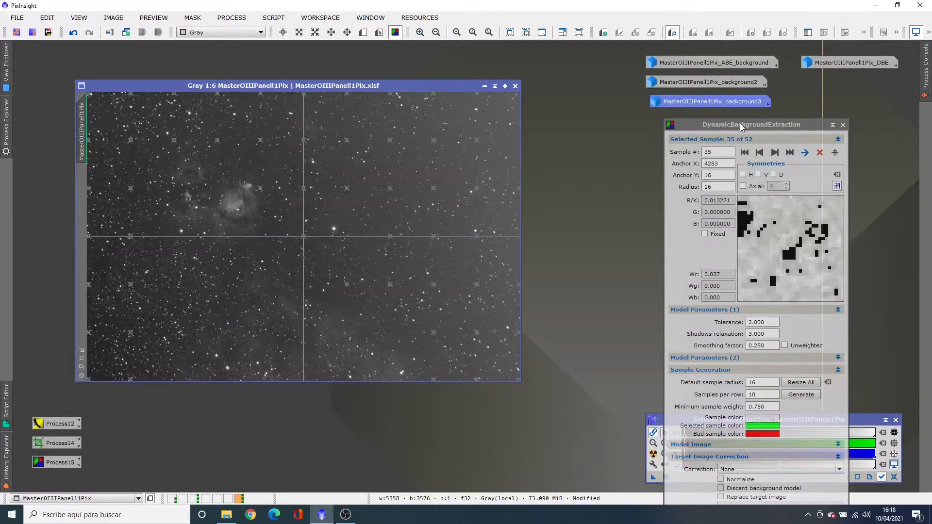
Rerun DynamicBackgroundExtraction with the reduced sample set, then auto-stretch the new background model and place it over the source image
{"action": "left_click_drag", "start_coordinate": [739, 127], "coordinate": [702, 63]}
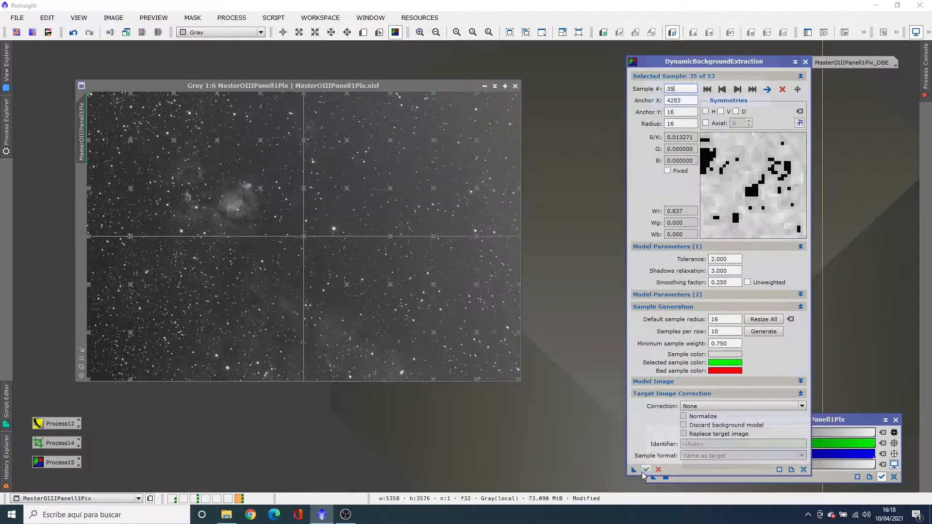
{"action": "left_click", "coordinate": [645, 470]}
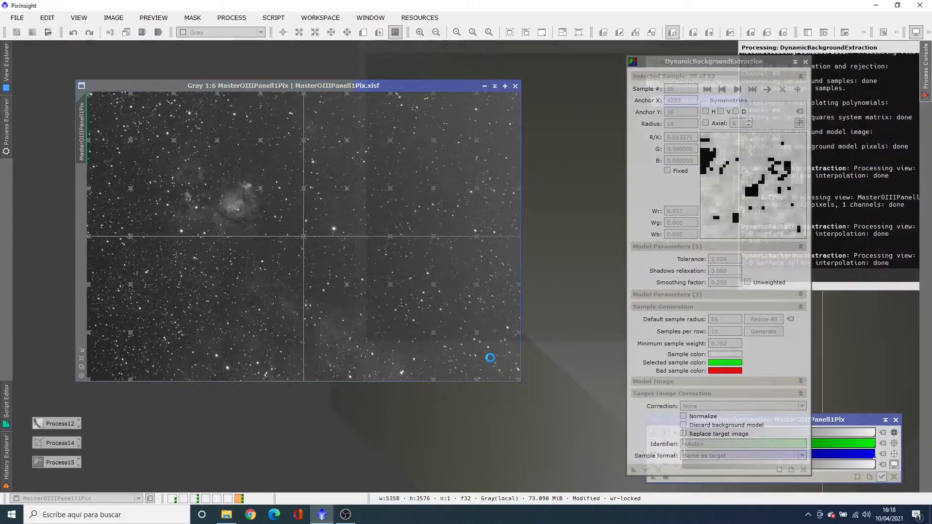
{"action": "left_click", "coordinate": [829, 419]}
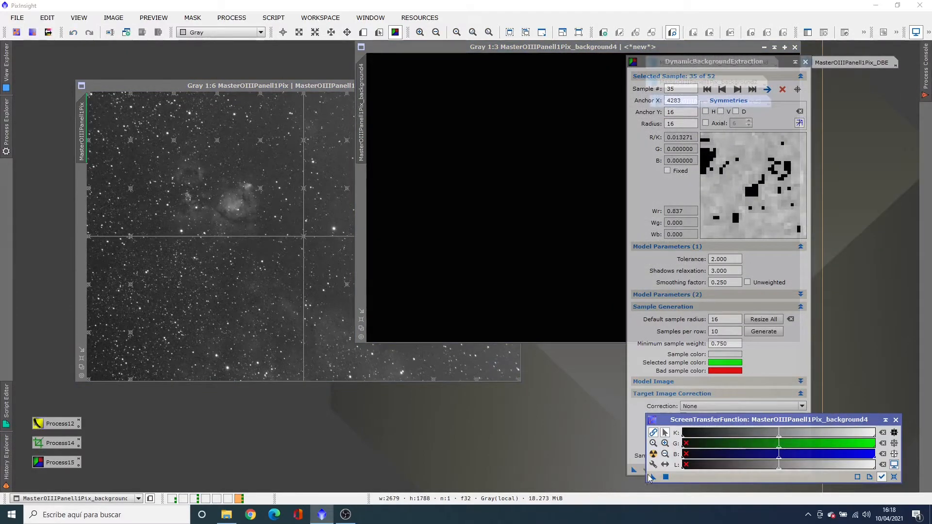
{"action": "left_click", "coordinate": [653, 454]}
{"action": "left_click_drag", "start_coordinate": [553, 50], "coordinate": [346, 97]}
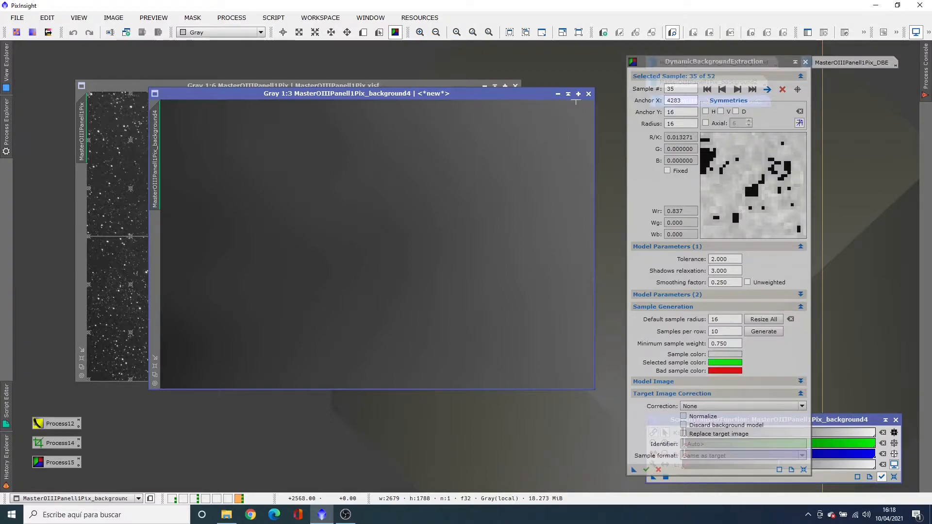
Minimise the new background model, move its icon off the source image and shift the DynamicBackgroundExtraction window off the stored icons
{"action": "left_click", "coordinate": [558, 94]}
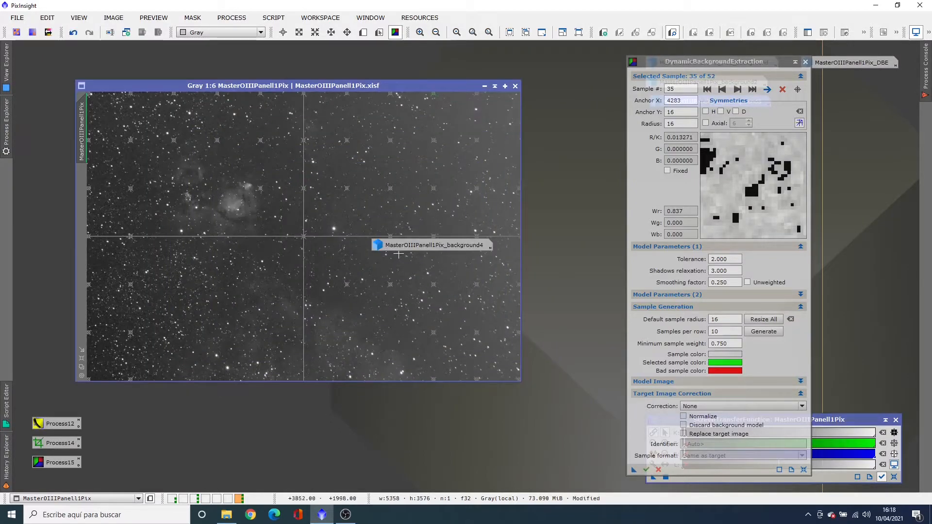
{"action": "mouse_move", "coordinate": [391, 249]}
{"action": "left_click_drag", "start_coordinate": [475, 188], "coordinate": [580, 127]}
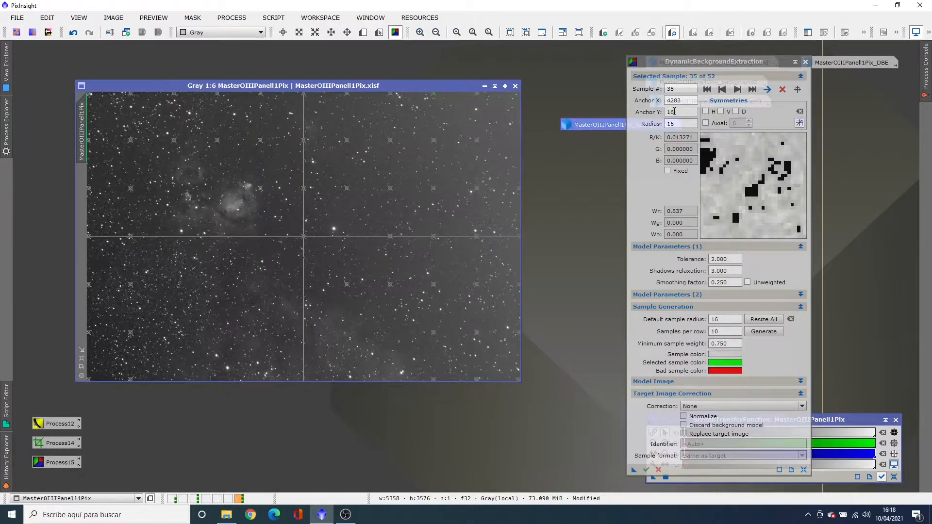
{"action": "left_click_drag", "start_coordinate": [702, 67], "coordinate": [634, 74]}
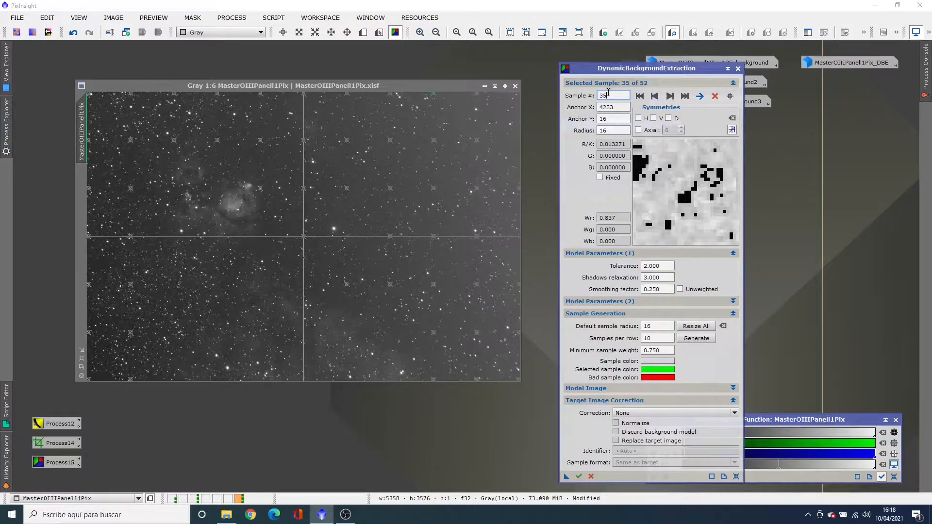
Step through the samples from the first to sample 5 and move sample 5 off its star to about X 22, Y 2322
{"action": "left_click", "coordinate": [639, 96]}
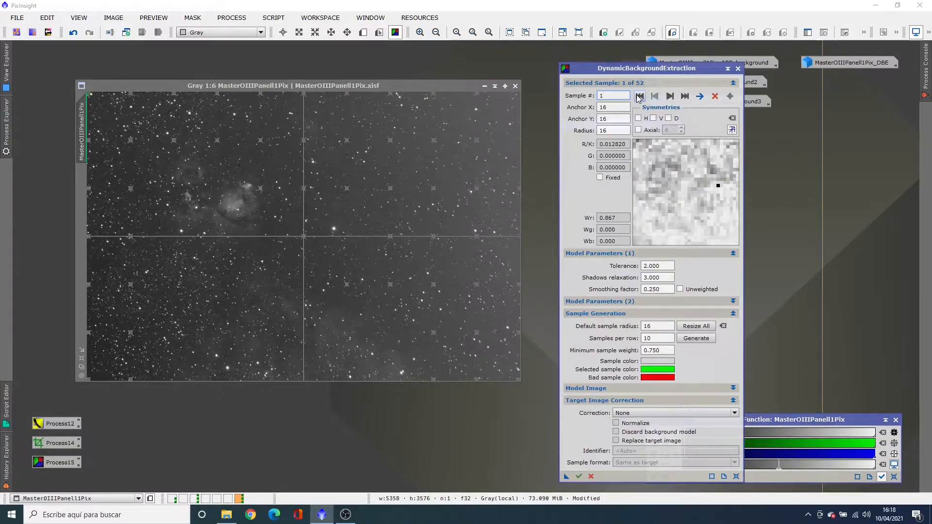
{"action": "left_click", "coordinate": [670, 96]}
{"action": "left_click", "coordinate": [671, 96]}
{"action": "left_click", "coordinate": [670, 97]}
{"action": "left_click", "coordinate": [671, 96]}
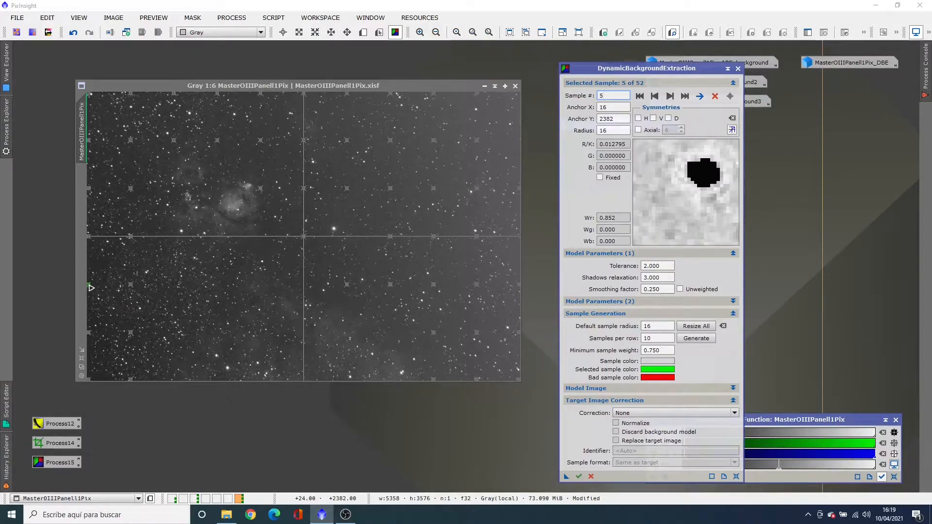
{"action": "left_click_drag", "start_coordinate": [90, 288], "coordinate": [92, 283]}
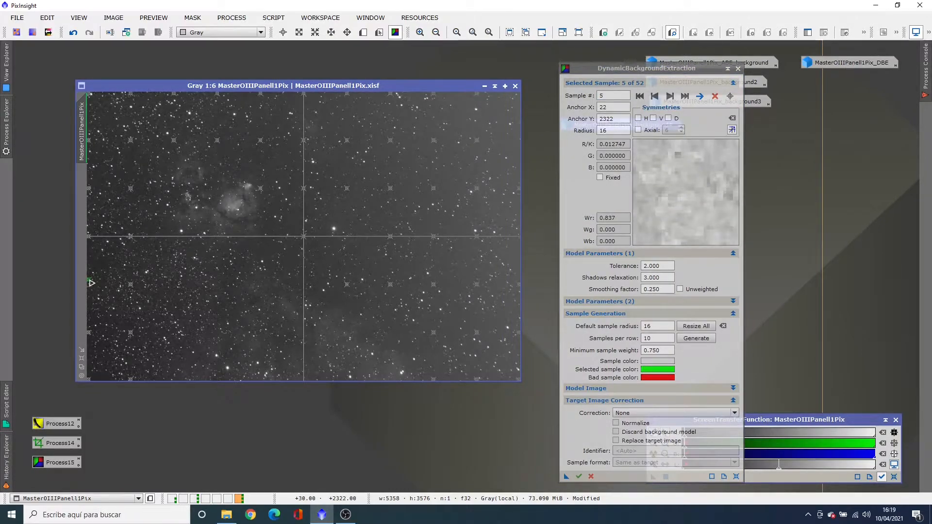
Advance to sample 8 and move it off its star to about X 570, Y 16
{"action": "left_click", "coordinate": [670, 96]}
{"action": "left_click", "coordinate": [670, 96]}
{"action": "left_click", "coordinate": [671, 96]}
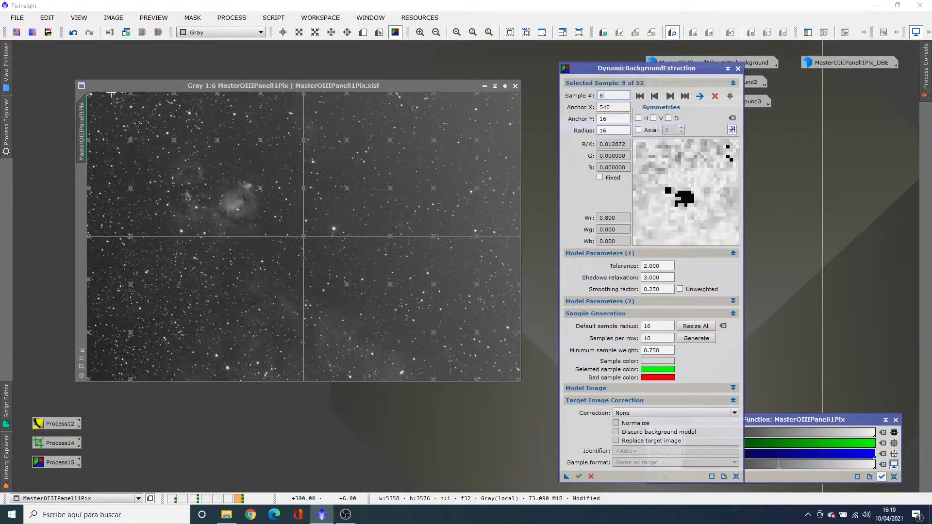
{"action": "left_click_drag", "start_coordinate": [131, 94], "coordinate": [133, 93]}
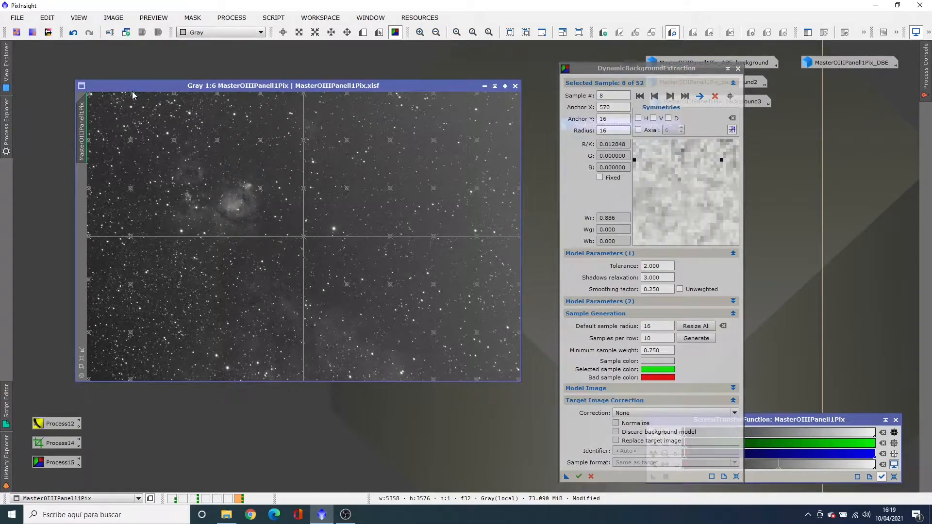
Check the samples from 9 to 14, then return to sample 12 and move it off its star to about X 540, Y 2352
{"action": "left_click", "coordinate": [669, 96]}
{"action": "left_click", "coordinate": [669, 96]}
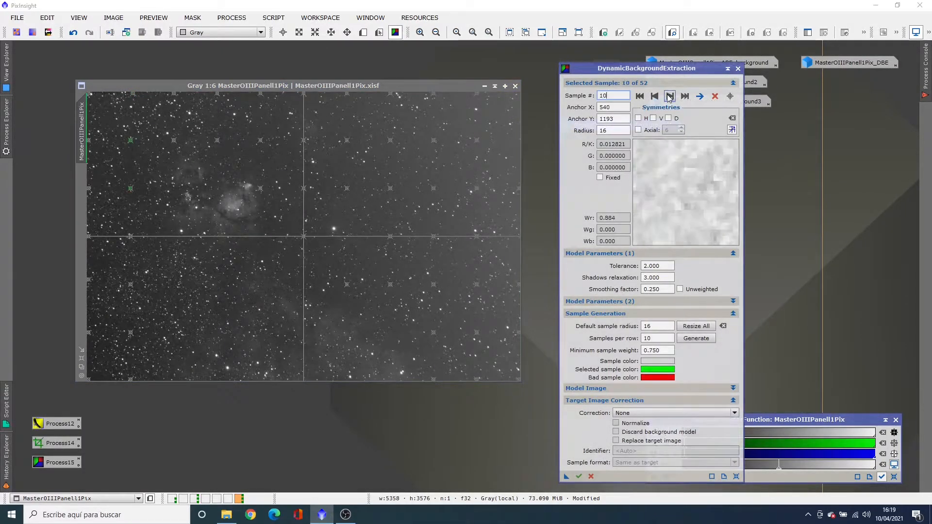
{"action": "left_click", "coordinate": [670, 96]}
{"action": "left_click", "coordinate": [670, 96]}
{"action": "left_click", "coordinate": [670, 96]}
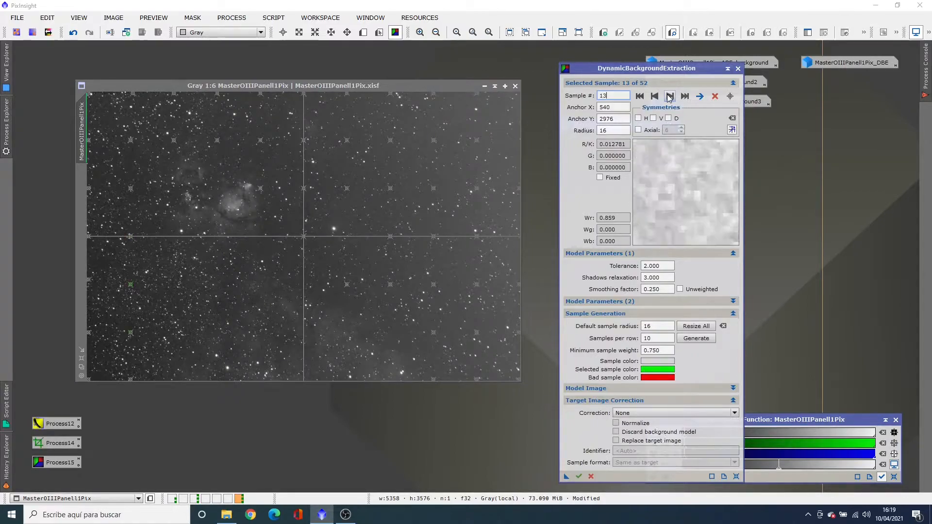
{"action": "left_click", "coordinate": [670, 96]}
{"action": "left_click", "coordinate": [654, 96]}
{"action": "left_click", "coordinate": [654, 96]}
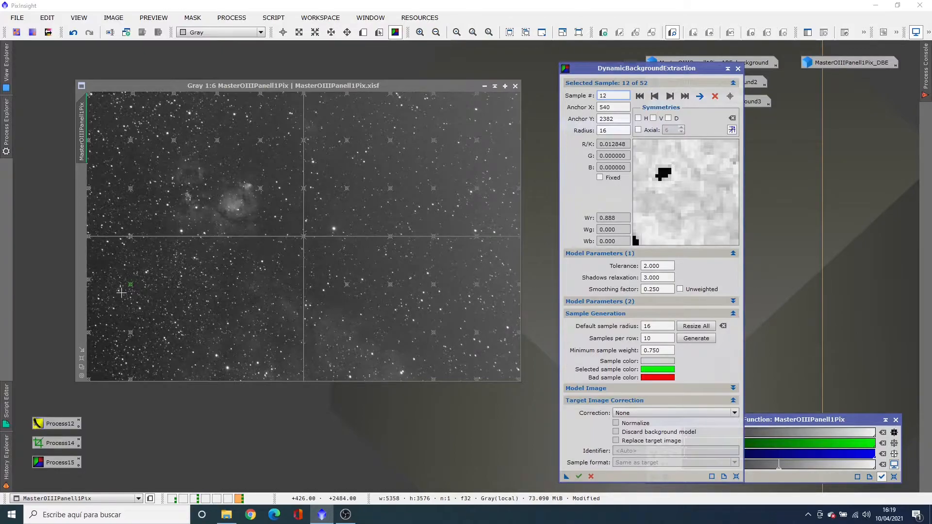
{"action": "left_click_drag", "start_coordinate": [132, 288], "coordinate": [132, 285]}
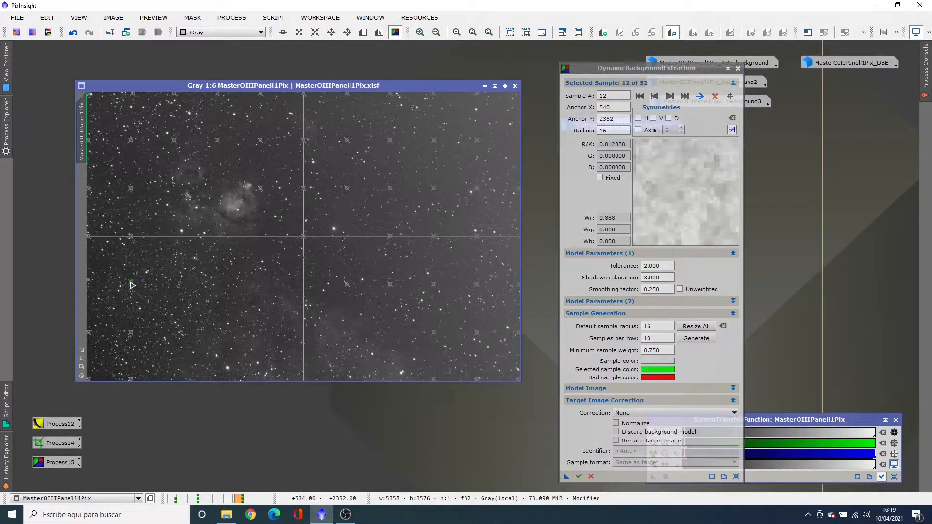
Advance to sample 15 and set its anchor X to 1069 to clear the star at the sample's edge
{"action": "left_click", "coordinate": [670, 96]}
{"action": "left_click", "coordinate": [670, 96]}
{"action": "left_click", "coordinate": [670, 96]}
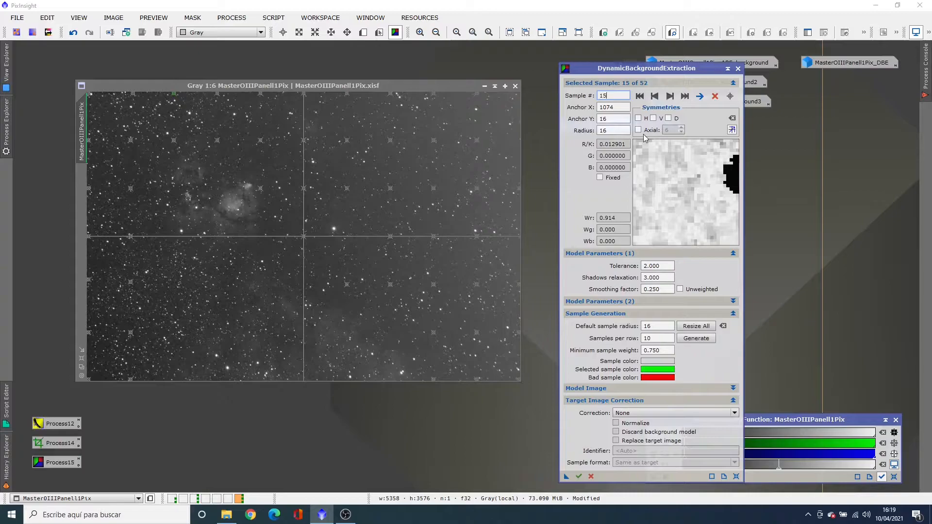
{"action": "left_click", "coordinate": [614, 106]}
{"action": "type", "text": "0"}
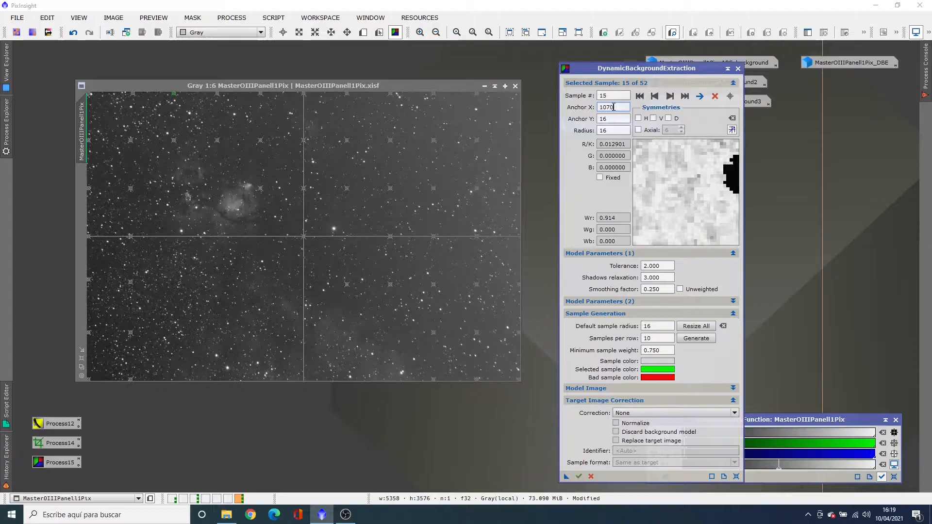
{"action": "left_click", "coordinate": [611, 118]}
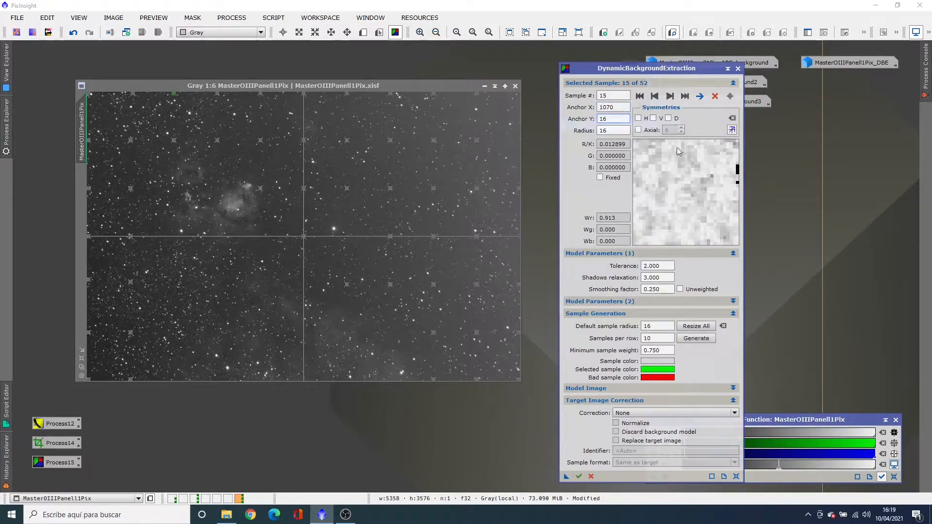
{"action": "left_click", "coordinate": [614, 108]}
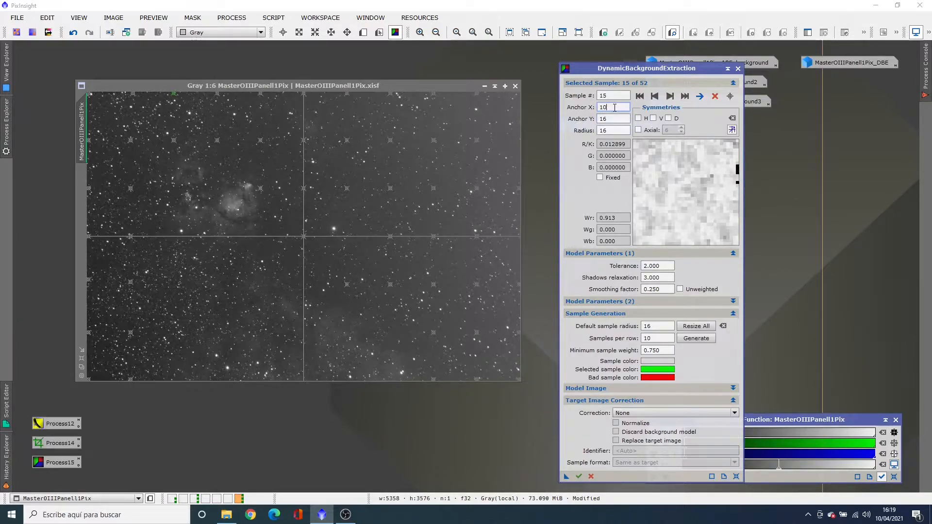
{"action": "left_click", "coordinate": [613, 119]}
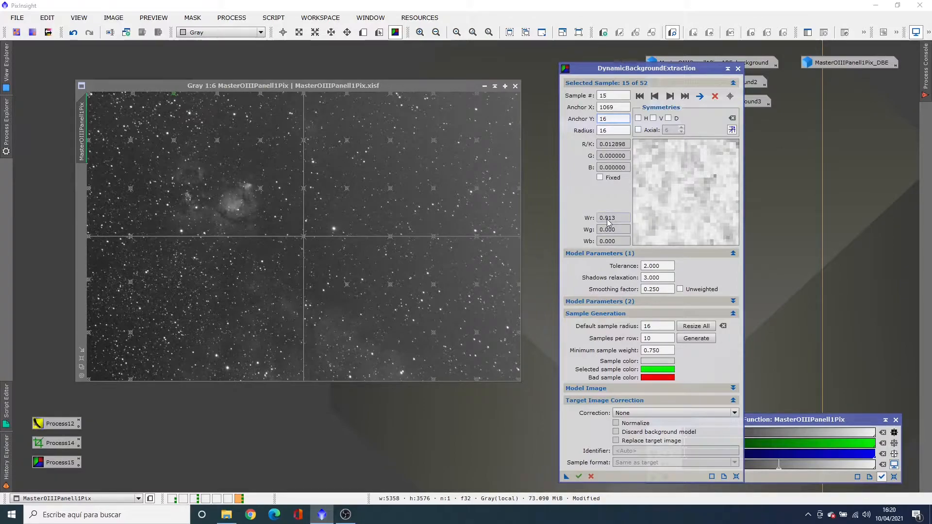
Go to sample 16 and shift it slightly by setting its anchor X to 1076
{"action": "left_click", "coordinate": [670, 96]}
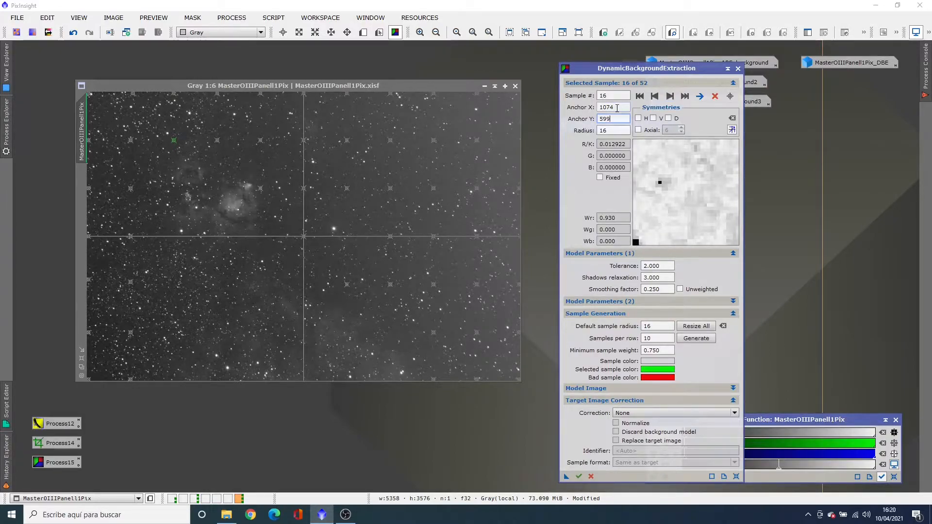
{"action": "left_click", "coordinate": [617, 108]}
{"action": "key", "text": "BackSpace"}
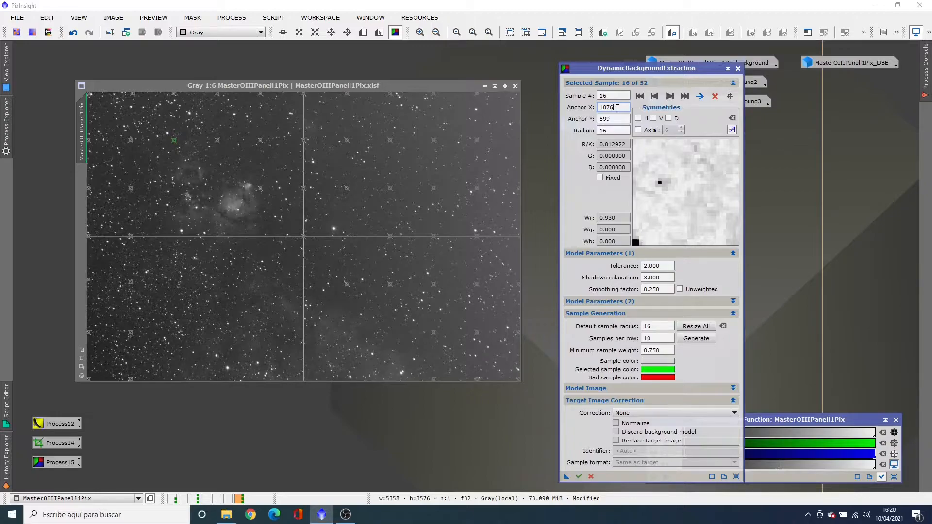
{"action": "type", "text": "6"}
{"action": "left_click", "coordinate": [615, 118]}
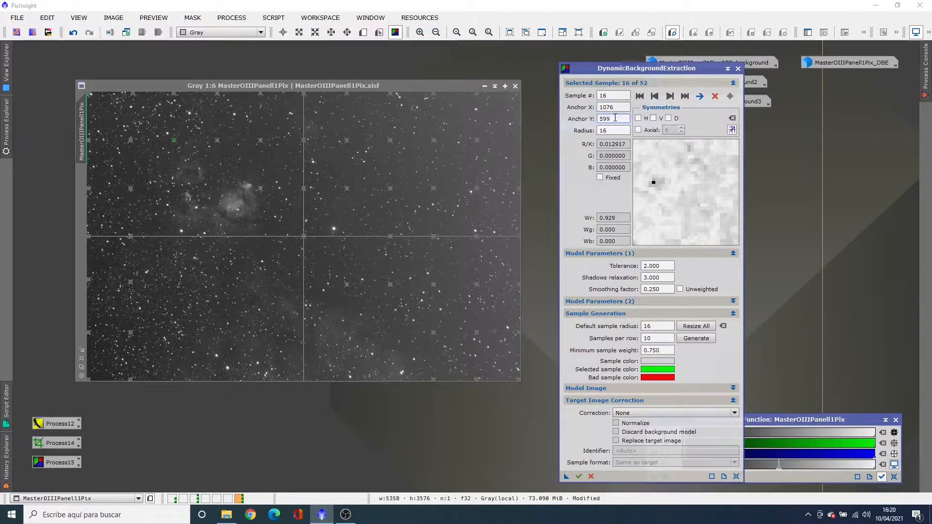
Go to sample 17 and set its anchor X to 1605 to keep the edge star out of the sample
{"action": "left_click", "coordinate": [670, 97]}
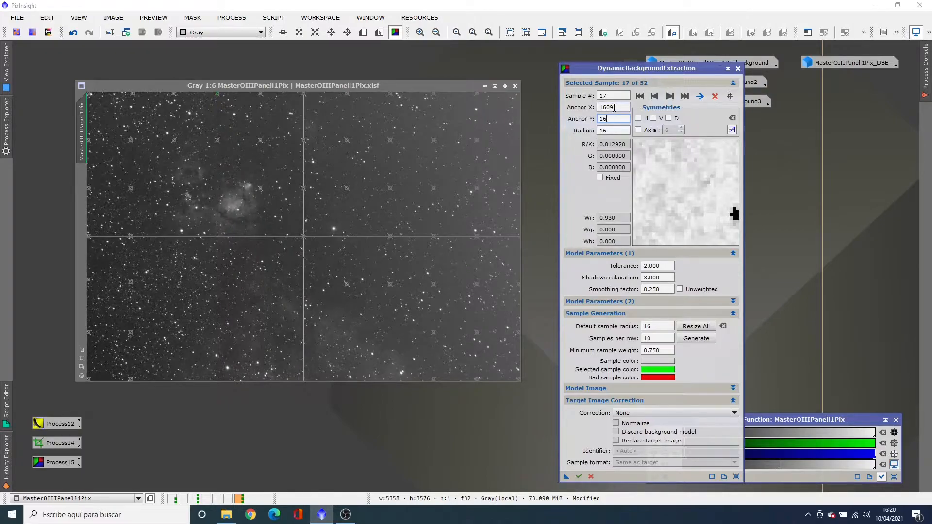
{"action": "left_click", "coordinate": [614, 107]}
{"action": "key", "text": "BackSpace"}
{"action": "type", "text": "5"}
{"action": "left_click", "coordinate": [623, 119]}
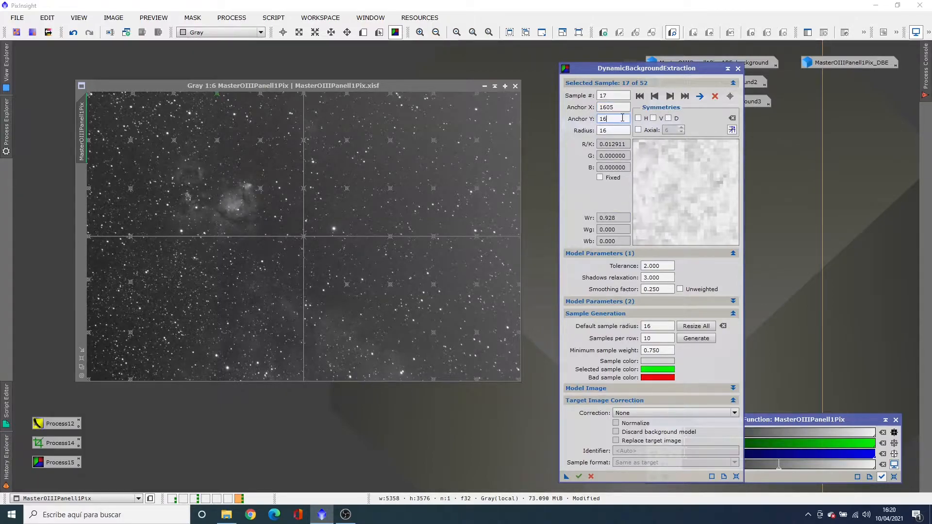
Go to sample 18 and adjust its anchor X to 1606 to move it away from the star in its corner
{"action": "left_click", "coordinate": [670, 96]}
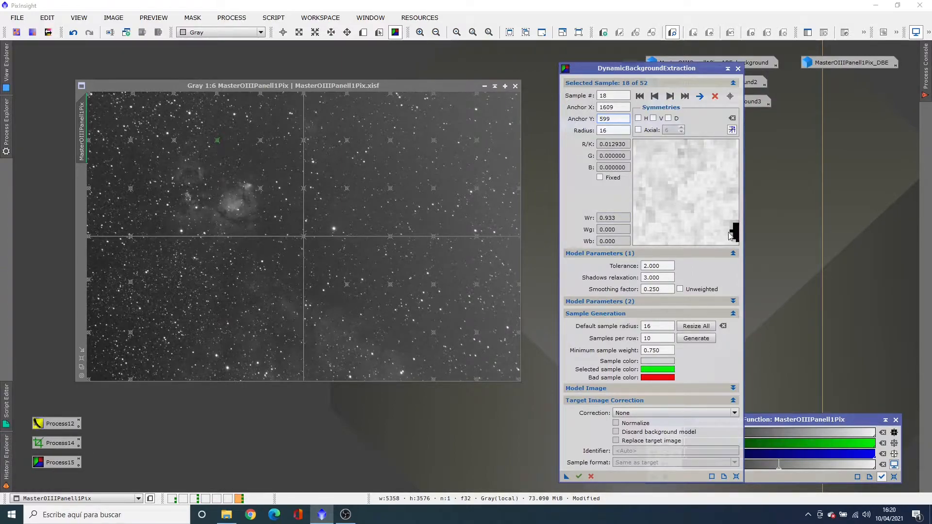
{"action": "left_click", "coordinate": [617, 107]}
{"action": "left_click", "coordinate": [622, 119]}
{"action": "left_click", "coordinate": [619, 107]}
{"action": "key", "text": "BackSpace"}
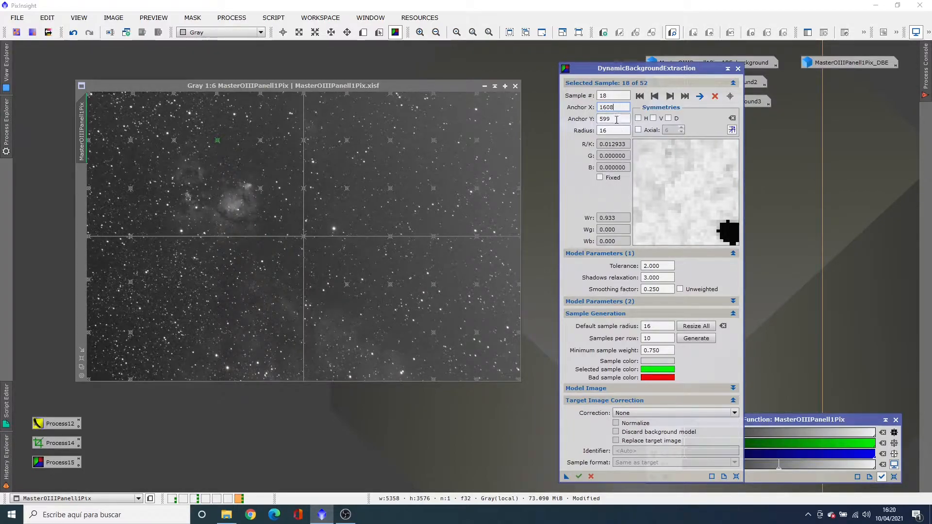
{"action": "left_click", "coordinate": [617, 119]}
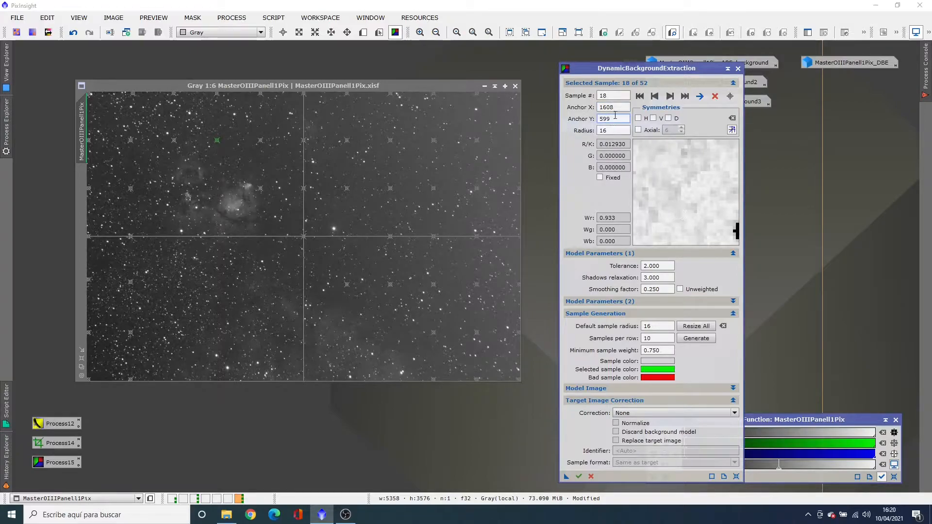
{"action": "left_click", "coordinate": [617, 108]}
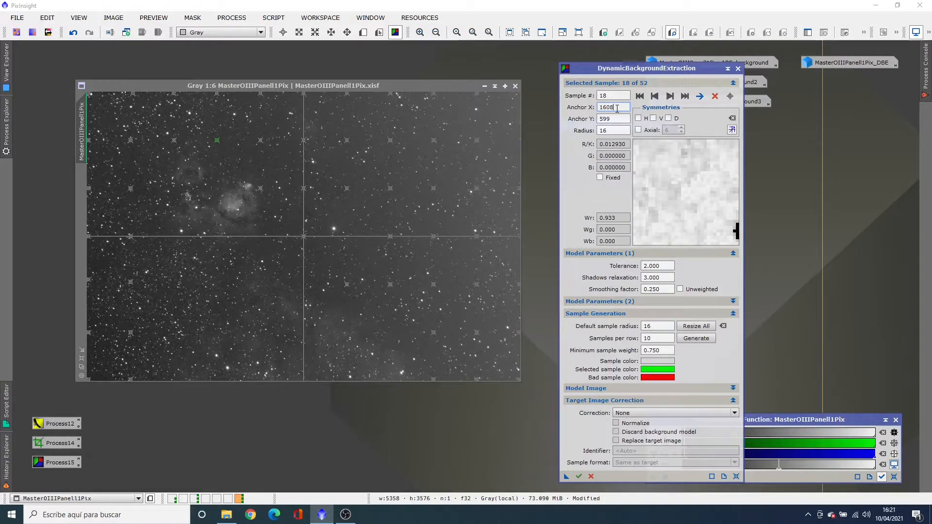
{"action": "type", "text": "6"}
{"action": "left_click", "coordinate": [611, 119]}
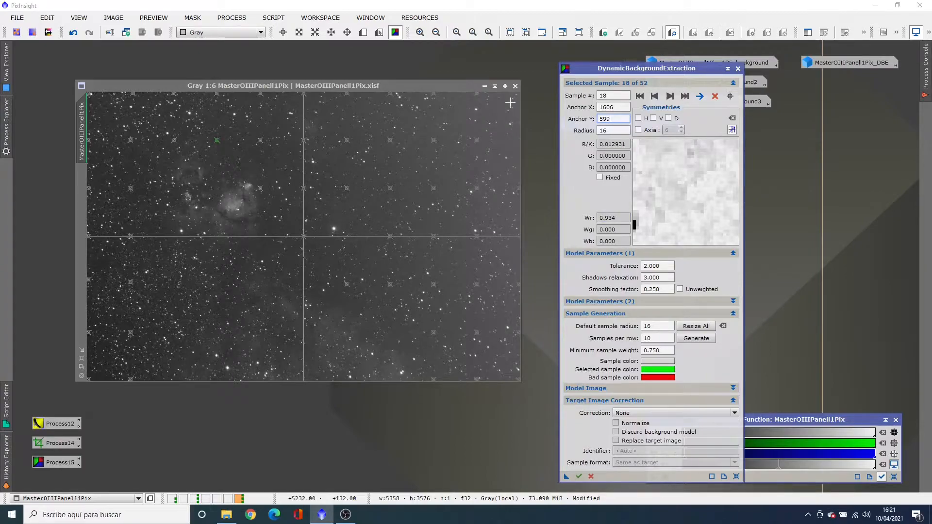
Advance to sample 21 beside the bright nebula, at X 2144, Y 1193, and delete it
{"action": "left_click", "coordinate": [671, 96]}
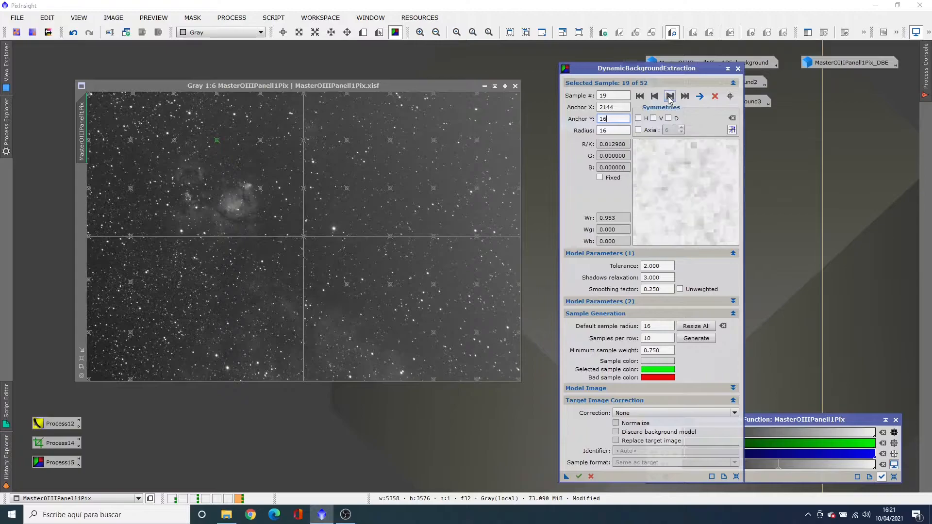
{"action": "left_click", "coordinate": [670, 97]}
{"action": "left_click", "coordinate": [671, 96]}
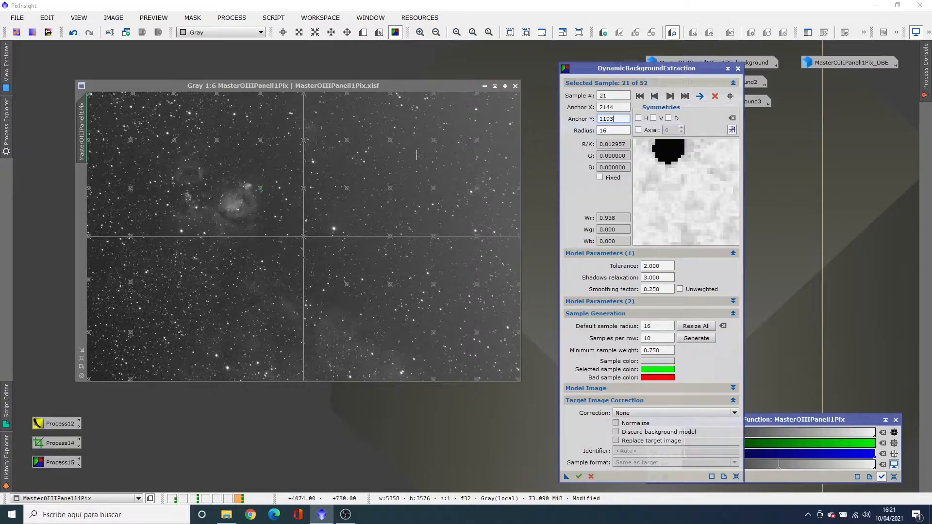
{"action": "left_click", "coordinate": [715, 96]}
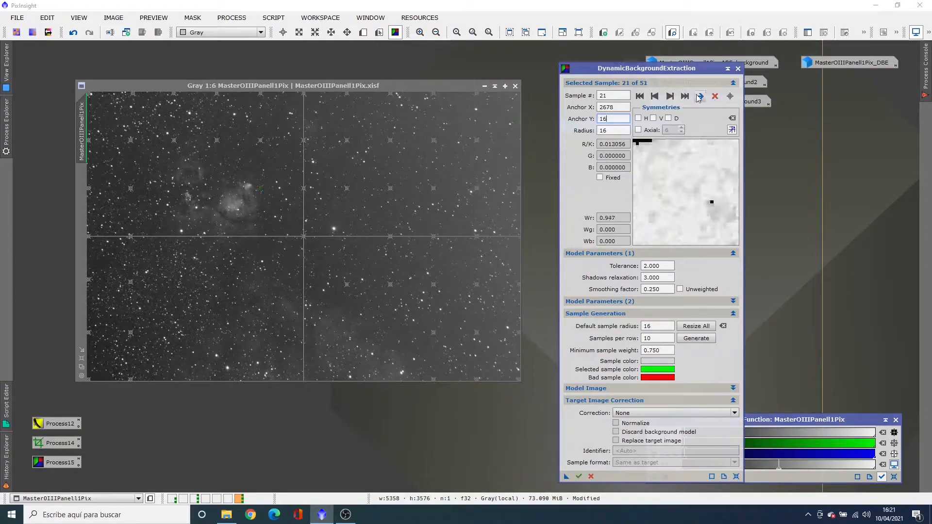
Set the anchor Y of the current sample 21, at the image's upper edge, to 18
{"action": "left_click", "coordinate": [616, 118]}
{"action": "key", "text": "BackSpace"}
{"action": "key", "text": "BackSpace"}
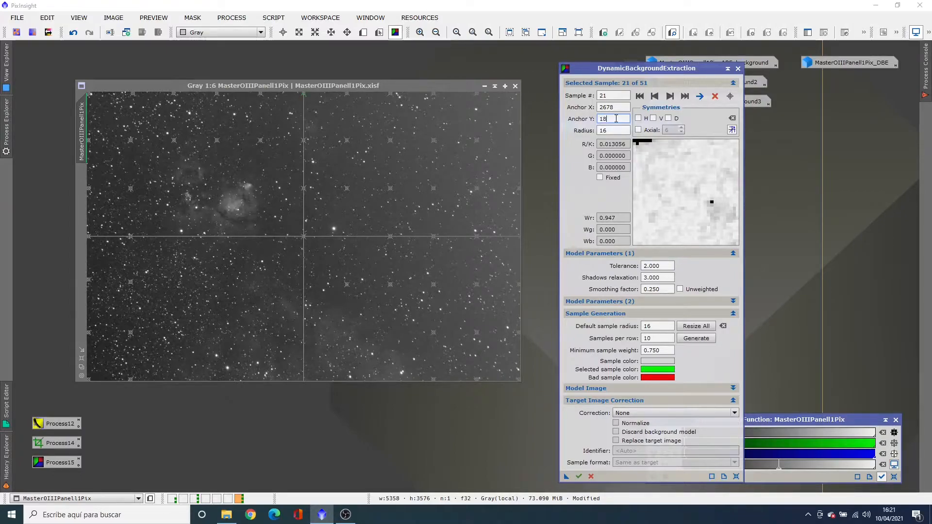
{"action": "type", "text": "18"}
{"action": "left_click", "coordinate": [610, 107]}
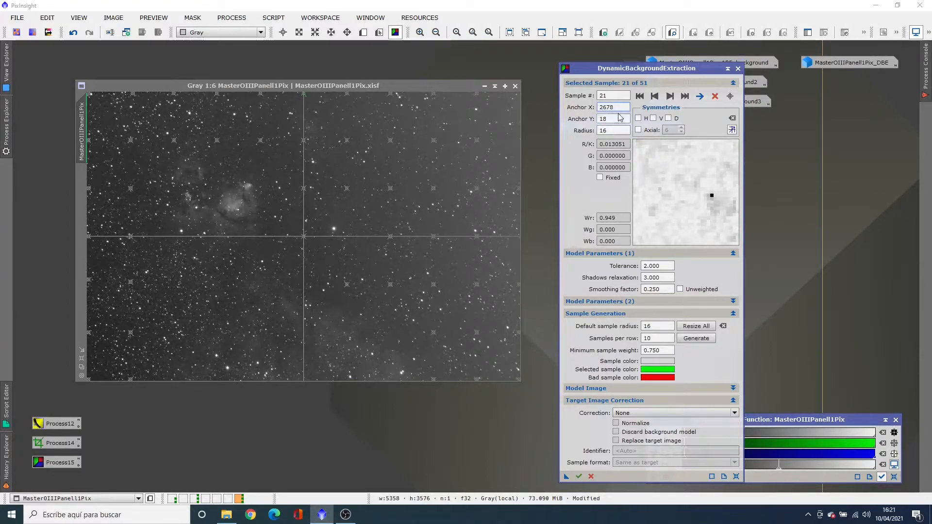
Advance to sample 28 and move it off its star to about X 3225, Y 2346
{"action": "left_click", "coordinate": [670, 97]}
{"action": "left_click", "coordinate": [670, 96]}
{"action": "left_click", "coordinate": [670, 97]}
{"action": "left_click", "coordinate": [670, 96]}
{"action": "left_click", "coordinate": [670, 96]}
{"action": "left_click", "coordinate": [670, 97]}
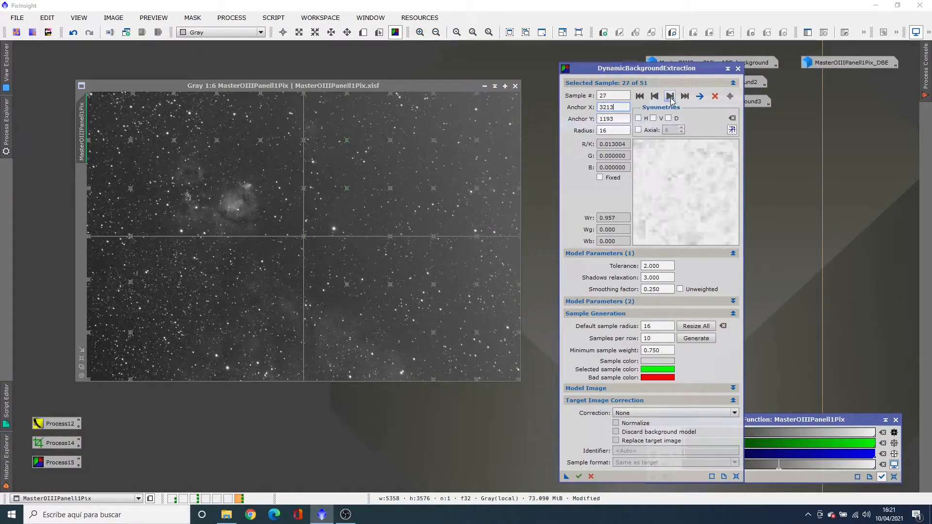
{"action": "left_click", "coordinate": [670, 97]}
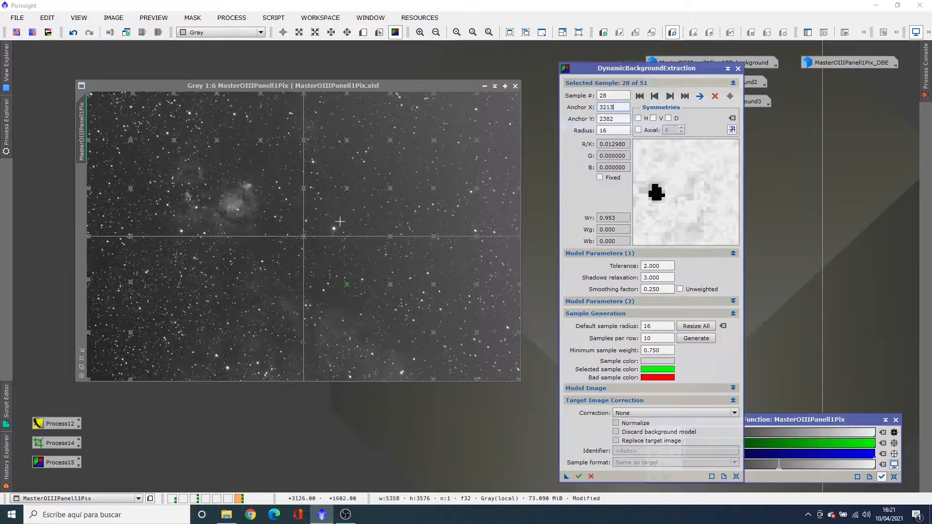
{"action": "left_click_drag", "start_coordinate": [349, 288], "coordinate": [351, 286]}
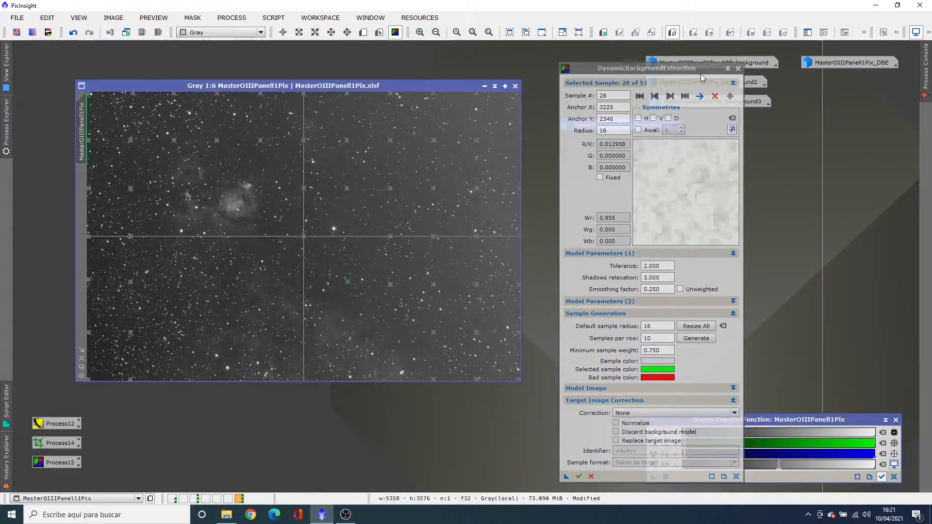
Move sample 32 off its star to about X 3748, Y 1734, and sample 33 to about X 3766, Y 2340
{"action": "left_click", "coordinate": [671, 95]}
{"action": "left_click", "coordinate": [671, 96]}
{"action": "left_click", "coordinate": [671, 95]}
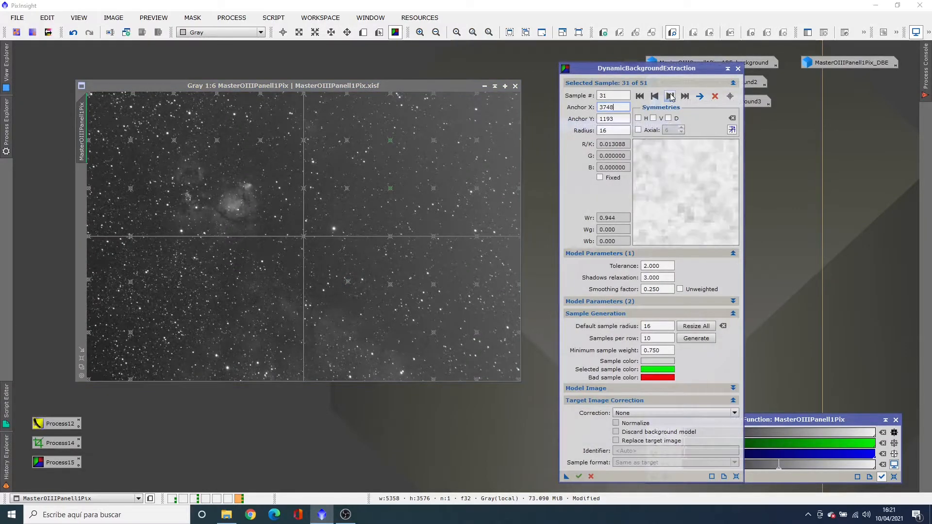
{"action": "left_click", "coordinate": [671, 96]}
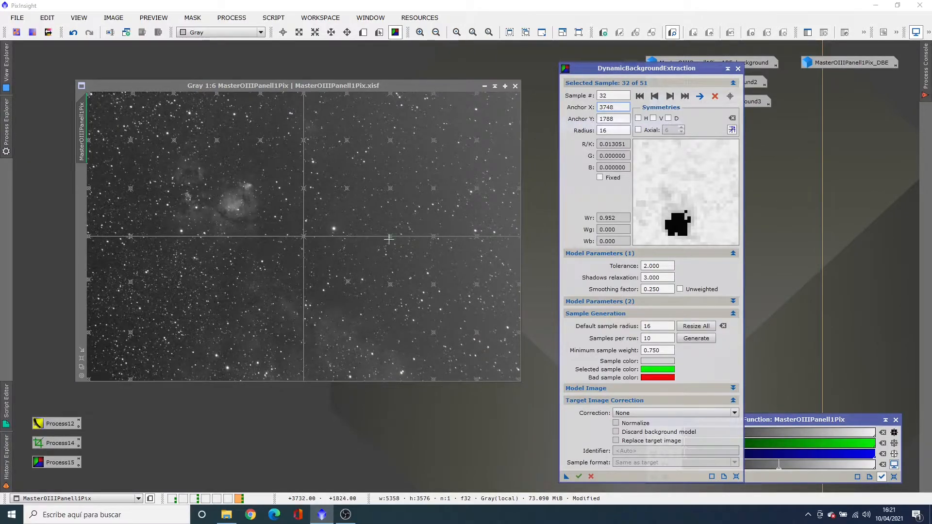
{"action": "left_click_drag", "start_coordinate": [389, 236], "coordinate": [390, 232]}
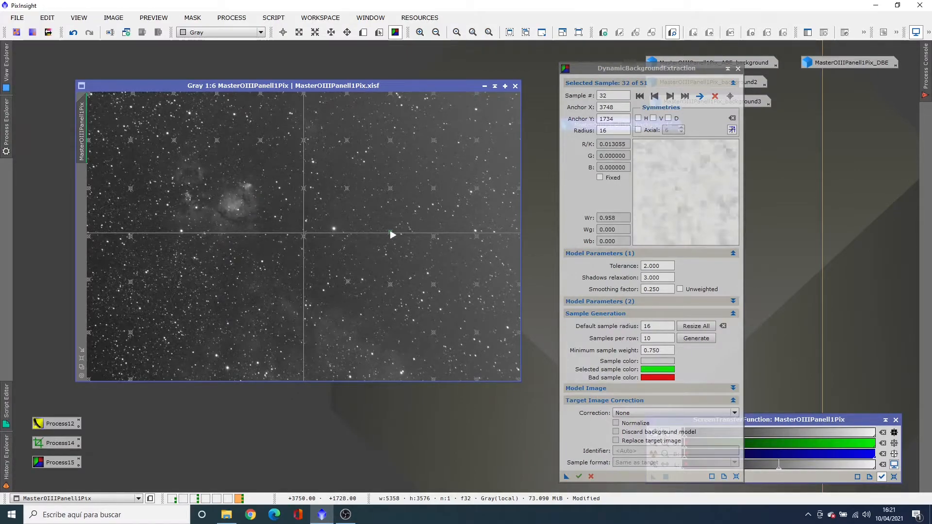
{"action": "left_click", "coordinate": [672, 97]}
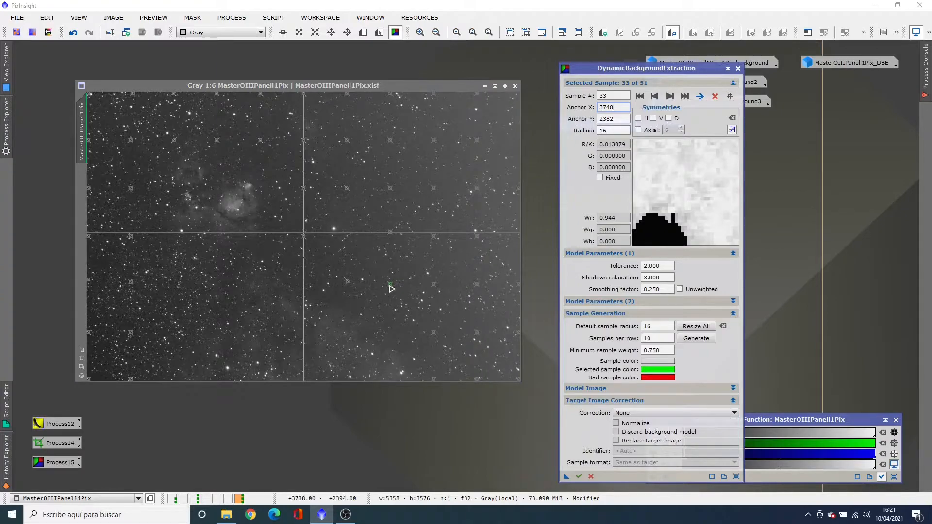
{"action": "left_click_drag", "start_coordinate": [393, 288], "coordinate": [394, 285]}
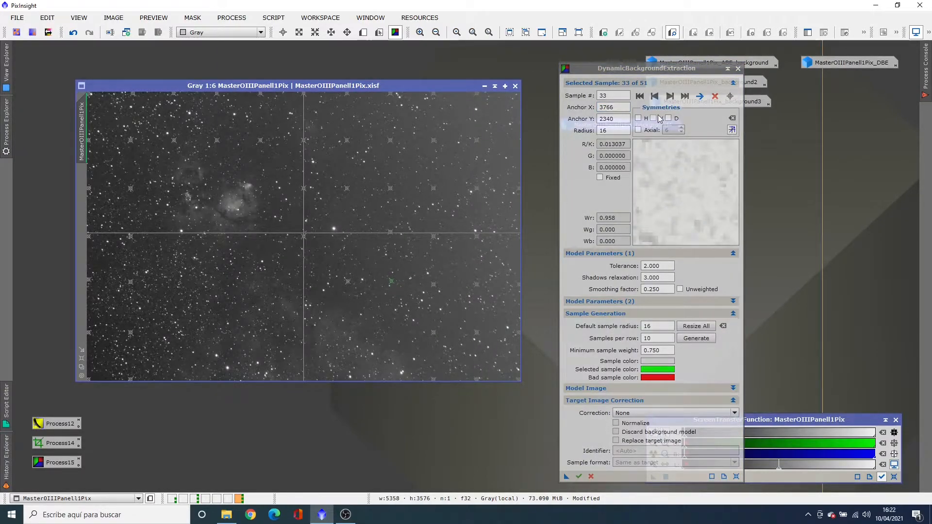
Move sample 34 to a cleaner spot at about X 4319, Y 106, and sample 37 off its star to about X 4283, Y 1758
{"action": "left_click", "coordinate": [671, 96]}
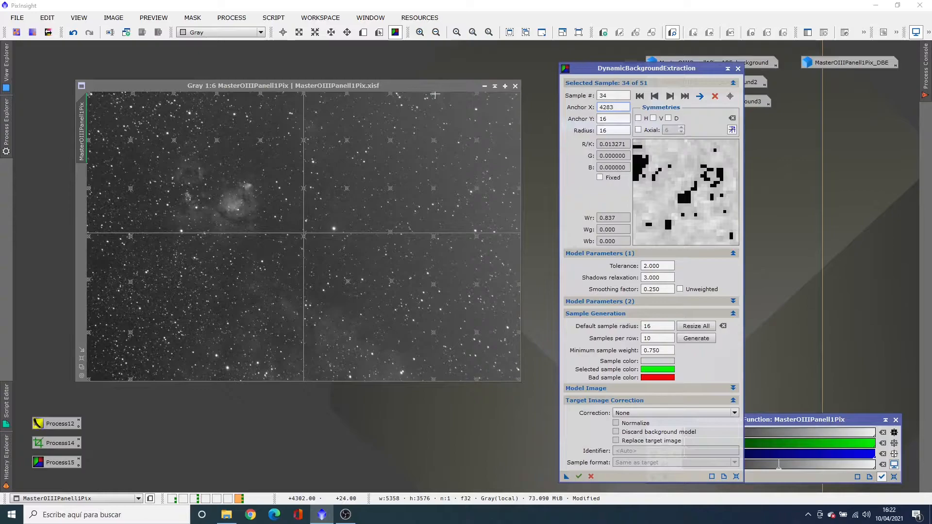
{"action": "left_click_drag", "start_coordinate": [436, 96], "coordinate": [439, 103]}
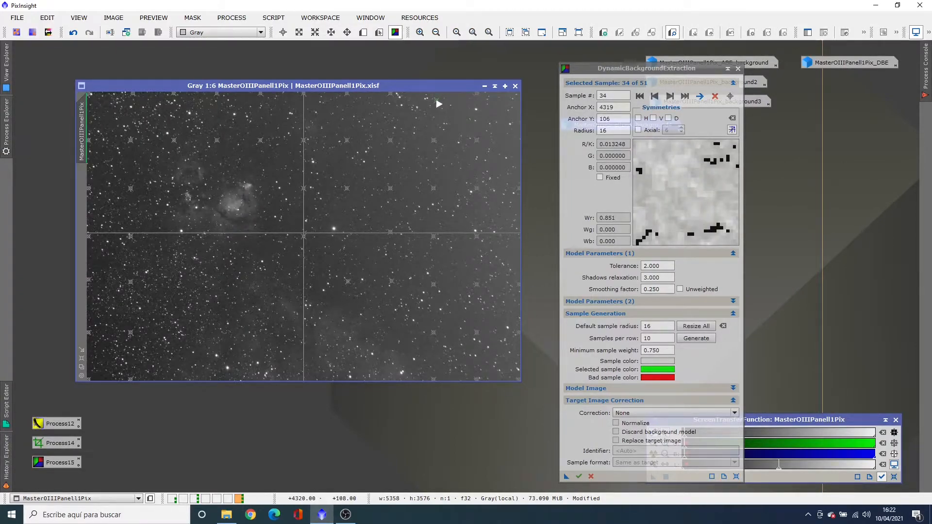
{"action": "left_click", "coordinate": [671, 97]}
{"action": "left_click", "coordinate": [671, 96]}
{"action": "left_click", "coordinate": [670, 96]}
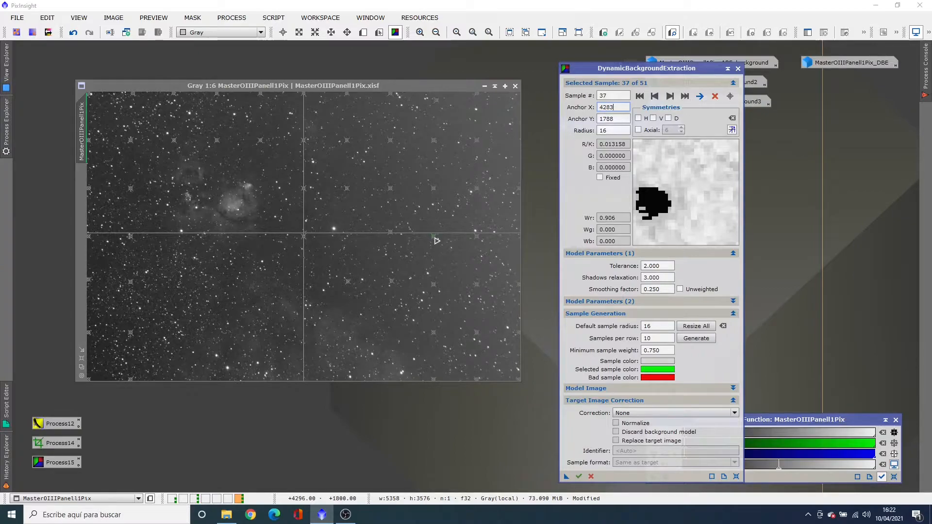
{"action": "left_click_drag", "start_coordinate": [436, 241], "coordinate": [437, 238]}
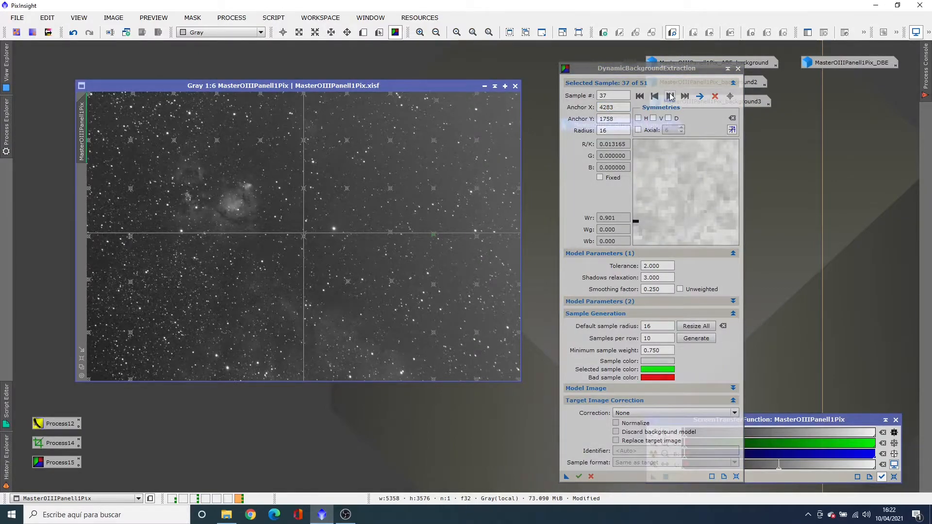
Move sample 40 off its star to about X 4271, Y 3535, and sample 41 to about X 4841, Y 46
{"action": "left_click", "coordinate": [670, 96]}
{"action": "left_click", "coordinate": [671, 96]}
{"action": "left_click", "coordinate": [671, 96]}
{"action": "left_click", "coordinate": [671, 96]}
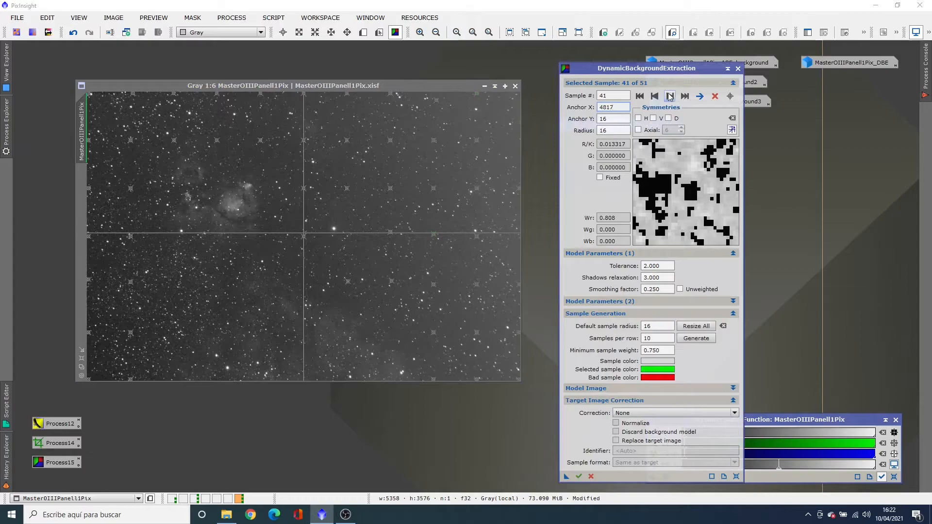
{"action": "left_click", "coordinate": [656, 96]}
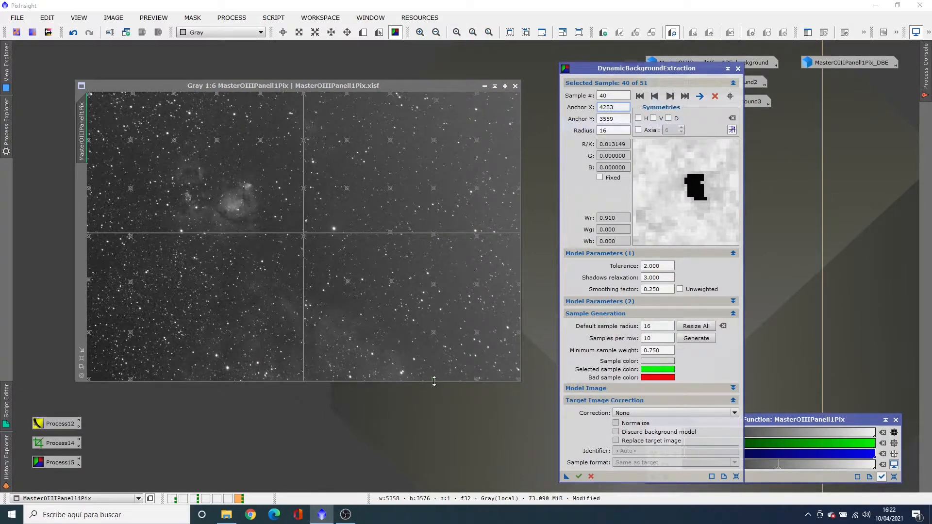
{"action": "left_click_drag", "start_coordinate": [433, 380], "coordinate": [432, 377]}
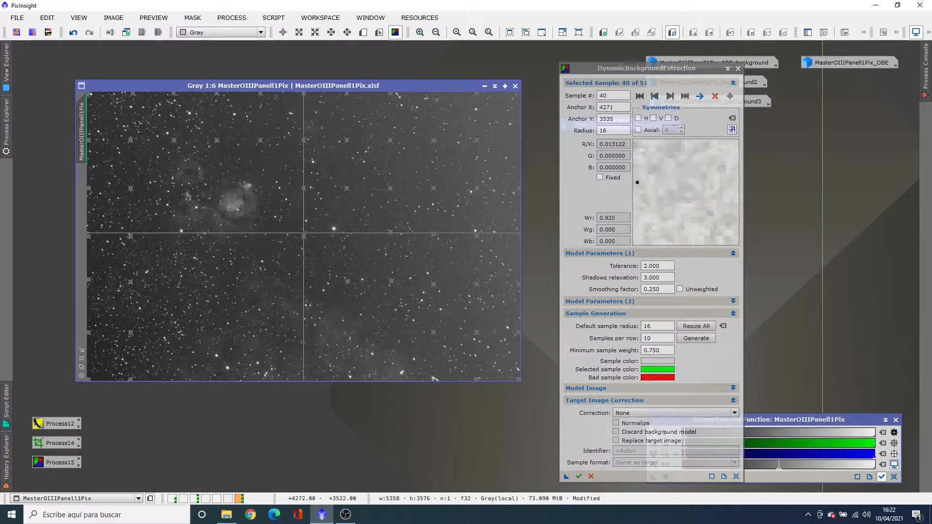
{"action": "left_click", "coordinate": [670, 97]}
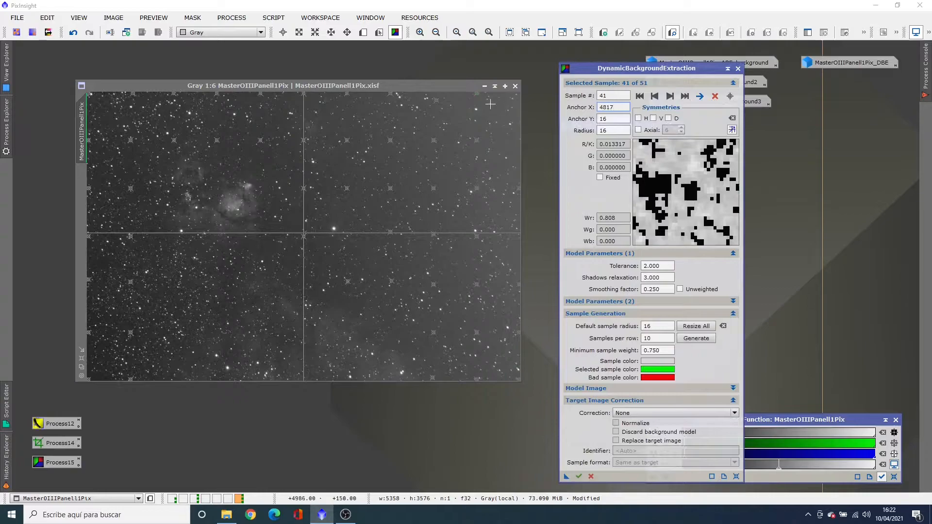
{"action": "left_click_drag", "start_coordinate": [478, 93], "coordinate": [482, 100]}
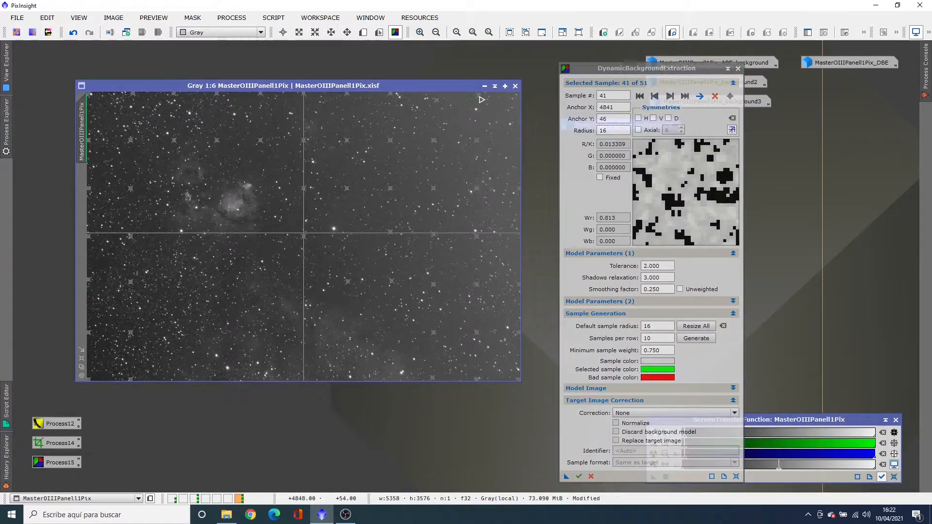
Add two background samples near the image's upper-right corner, at about X 5154, Y 132 and X 5250, Y 636
{"action": "left_click", "coordinate": [504, 103]}
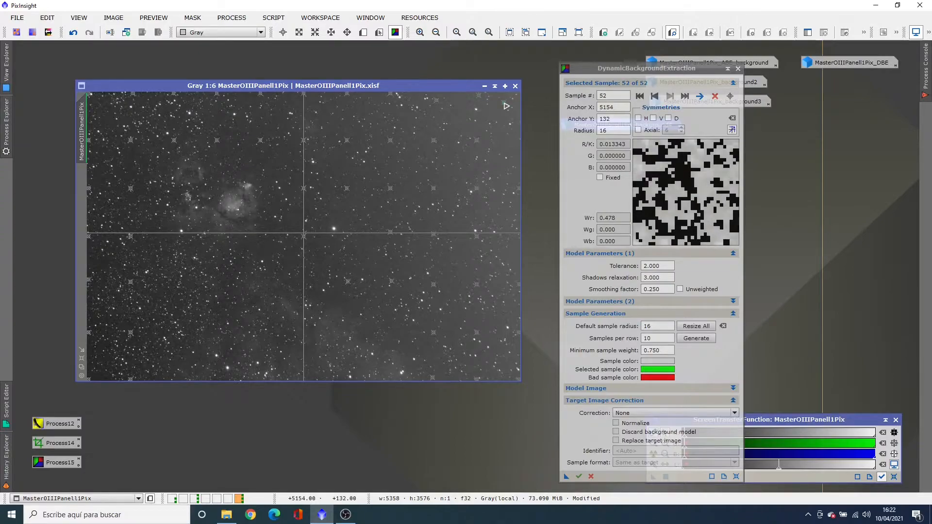
{"action": "left_click", "coordinate": [512, 144]}
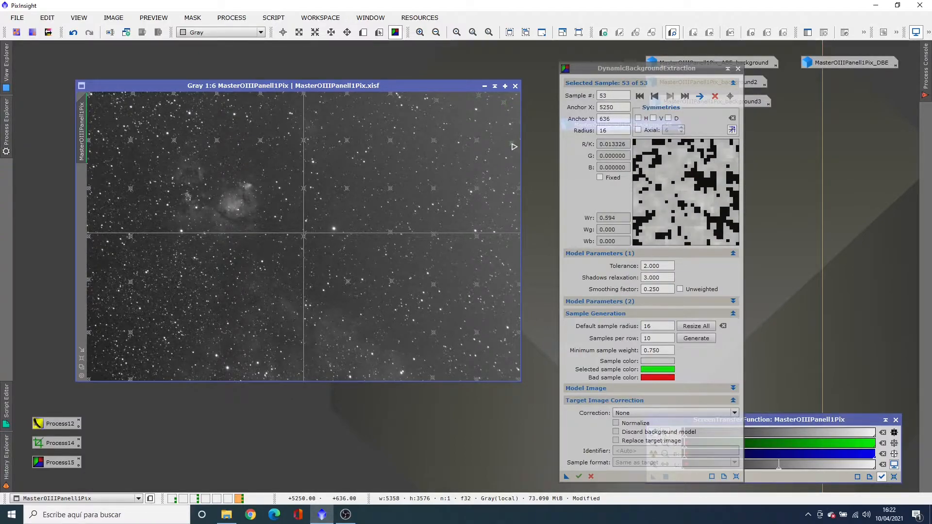
Review the samples from 41 through 51 and move sample 51 off its star to about X 5275, Y 3511
{"action": "left_click", "coordinate": [479, 96]}
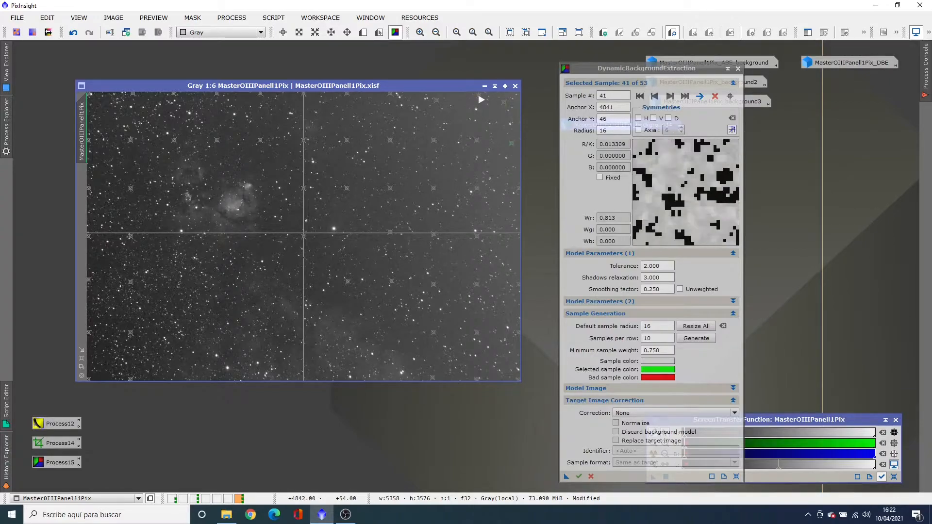
{"action": "left_click", "coordinate": [670, 97]}
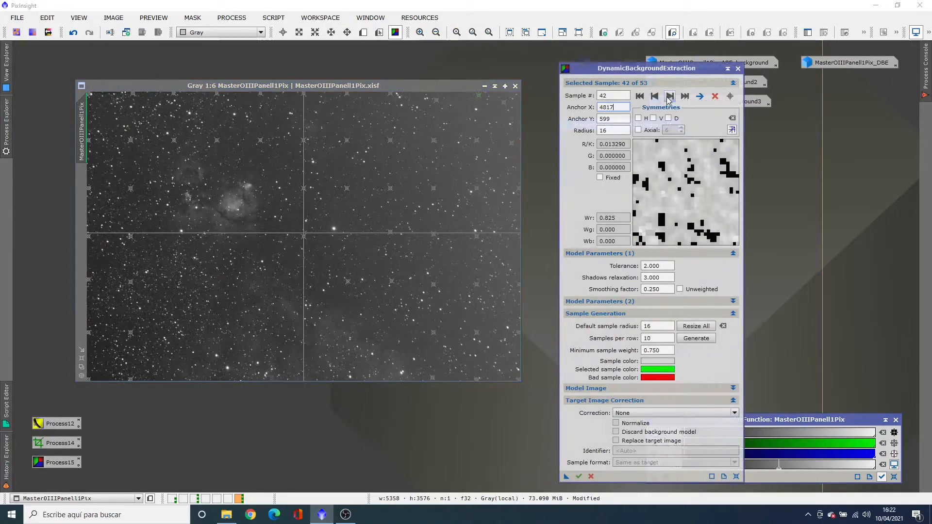
{"action": "left_click", "coordinate": [670, 96]}
{"action": "left_click", "coordinate": [669, 96]}
{"action": "left_click", "coordinate": [670, 96]}
{"action": "left_click", "coordinate": [670, 96]}
{"action": "left_click", "coordinate": [669, 96]}
{"action": "left_click", "coordinate": [669, 97]}
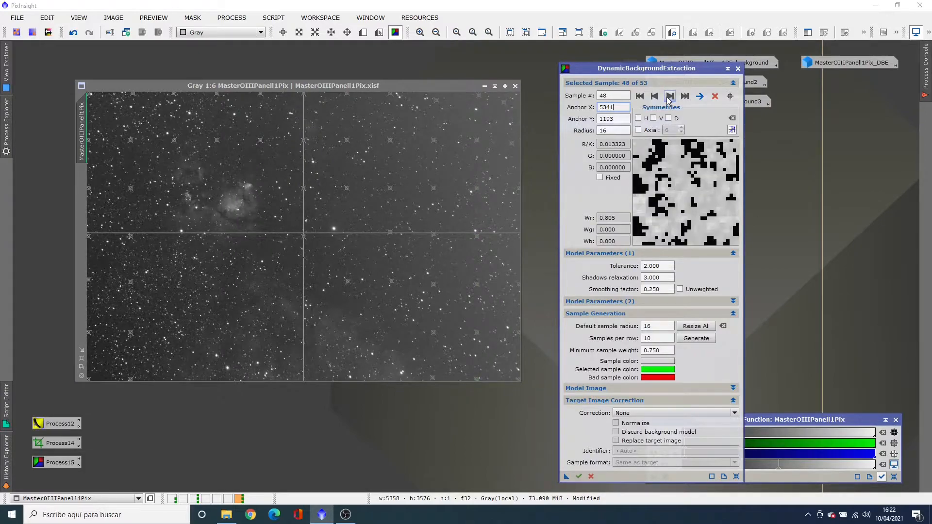
{"action": "left_click", "coordinate": [670, 96]}
{"action": "left_click", "coordinate": [670, 96]}
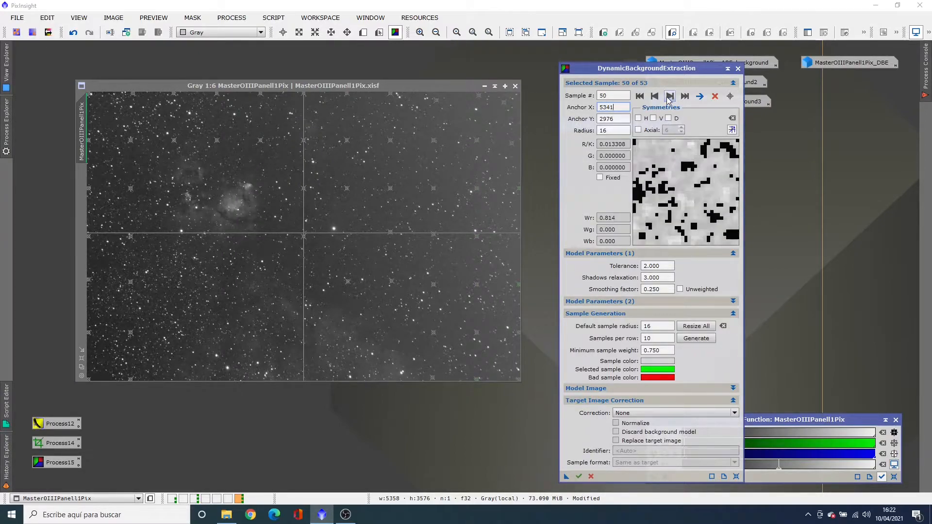
{"action": "left_click", "coordinate": [669, 96]}
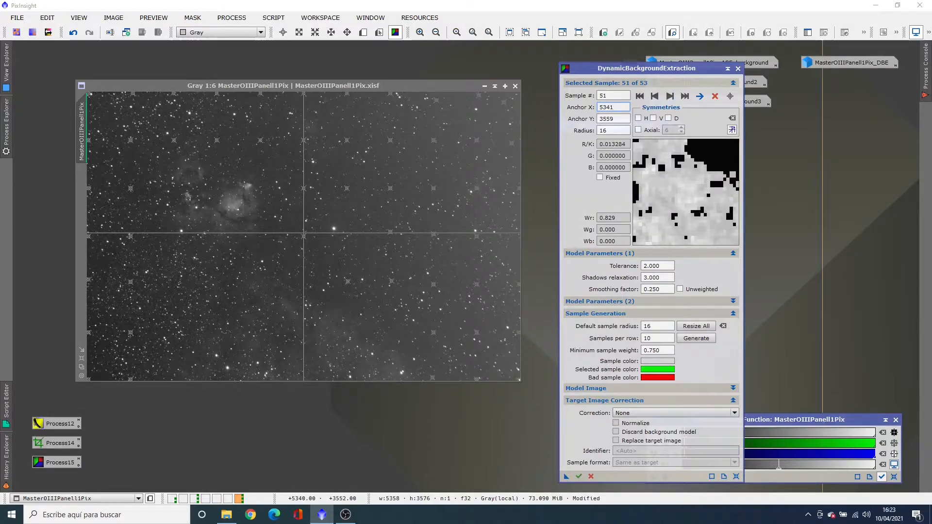
{"action": "left_click_drag", "start_coordinate": [519, 379], "coordinate": [514, 376]}
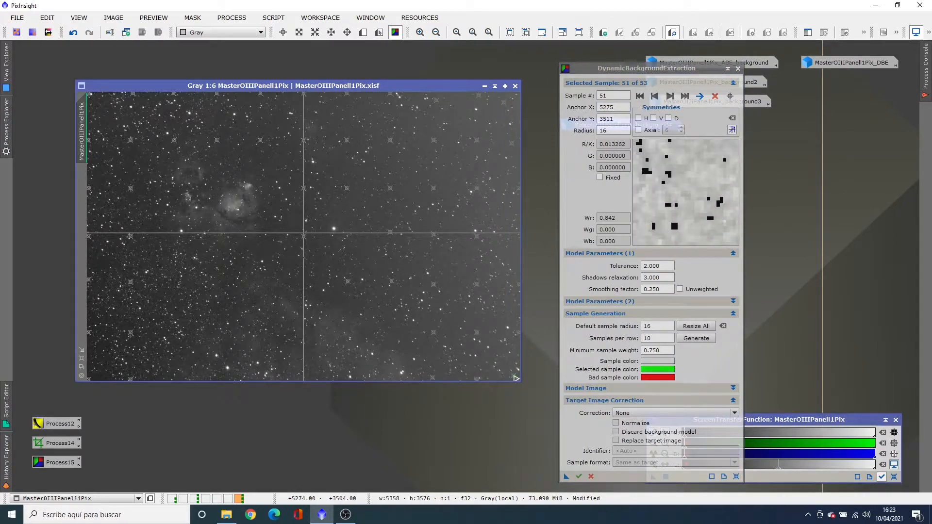
Generate the background model without correction, auto-stretch it to inspect the gradient, and close it
{"action": "left_click", "coordinate": [579, 477]}
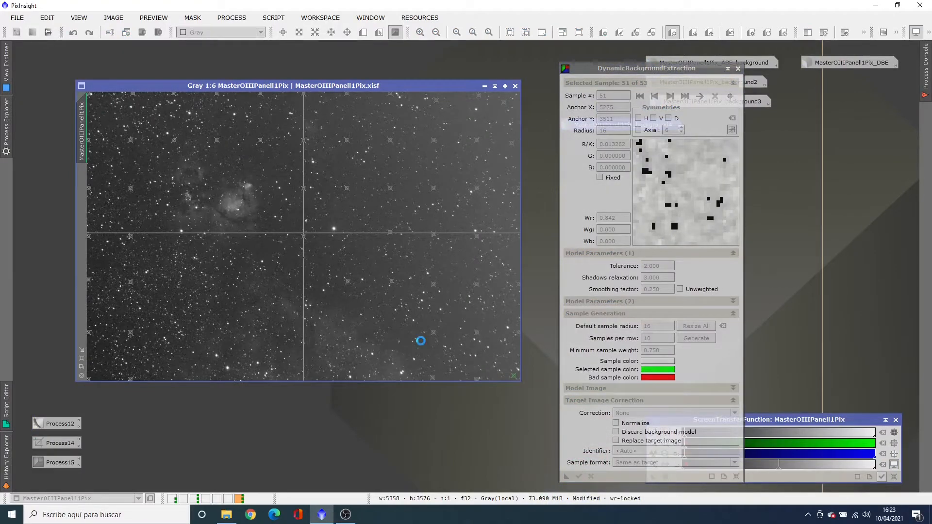
{"action": "left_click", "coordinate": [792, 423]}
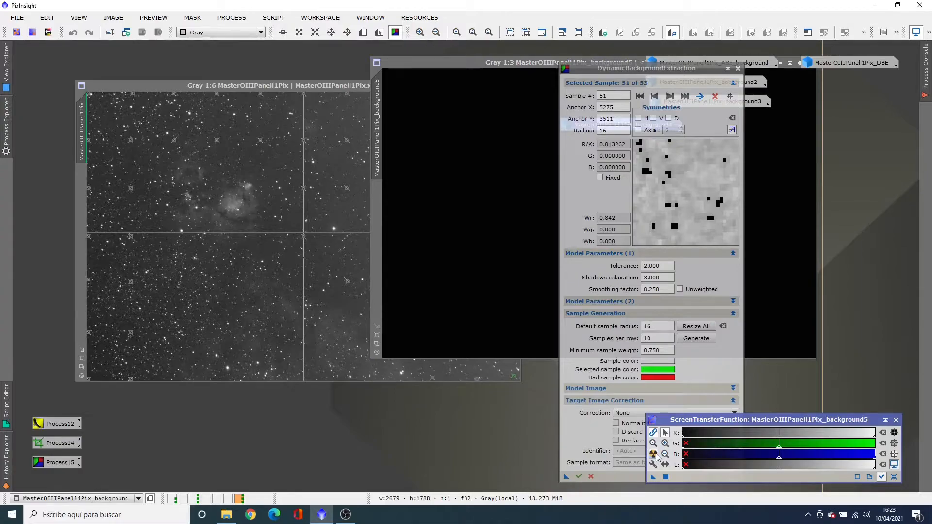
{"action": "left_click", "coordinate": [529, 177]}
{"action": "left_click_drag", "start_coordinate": [514, 63], "coordinate": [185, 136]}
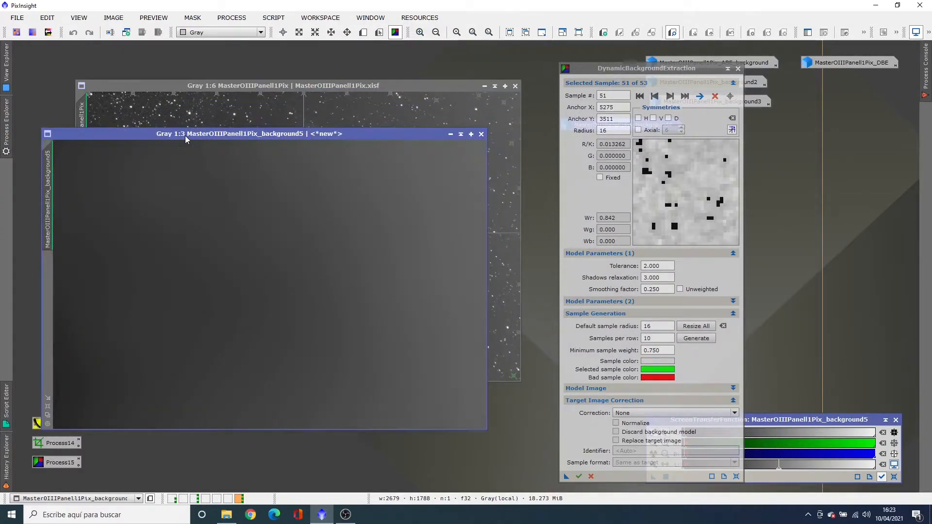
{"action": "left_click", "coordinate": [481, 135]}
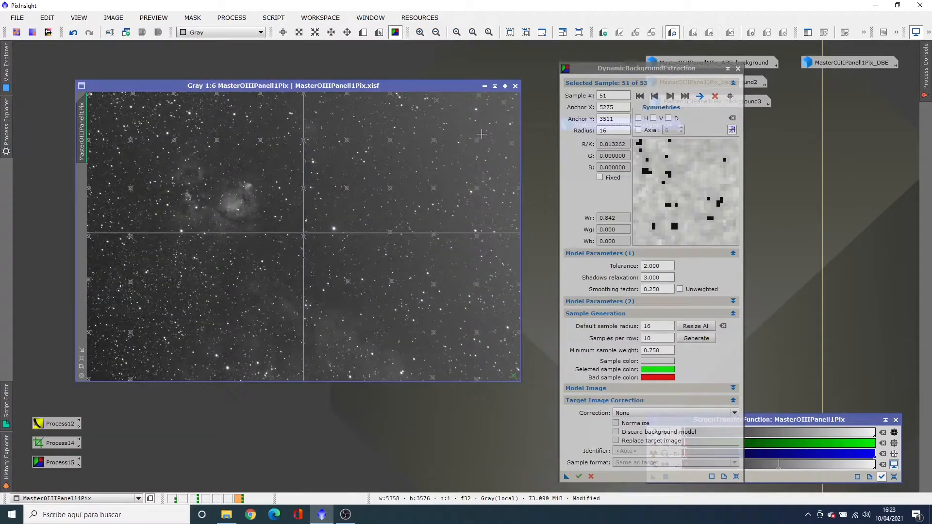
Set the target image correction to Subtraction and run the background extraction on the OIII panel
{"action": "left_click", "coordinate": [636, 411]}
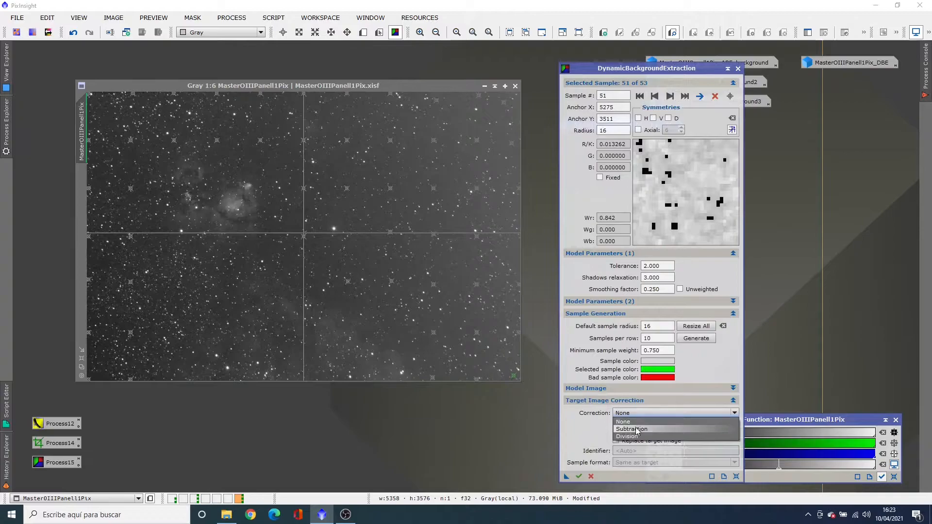
{"action": "left_click", "coordinate": [637, 430]}
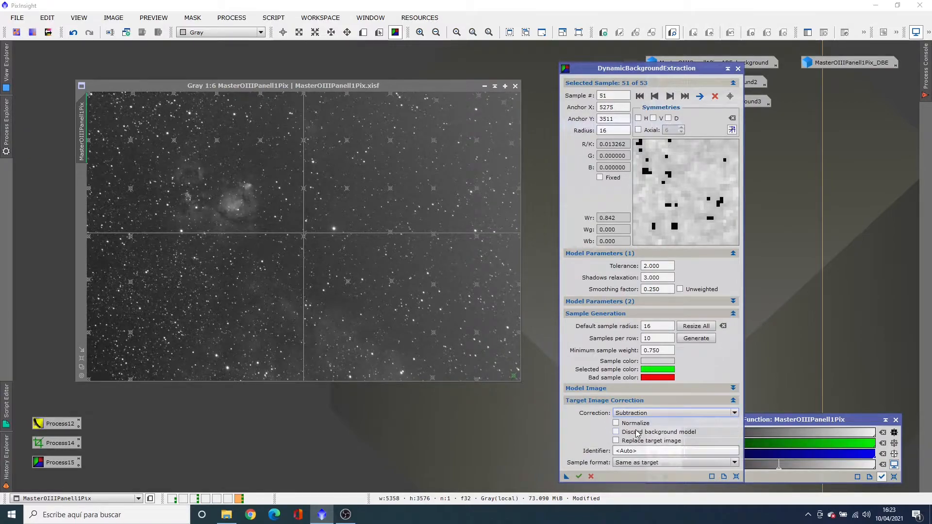
{"action": "left_click", "coordinate": [579, 476]}
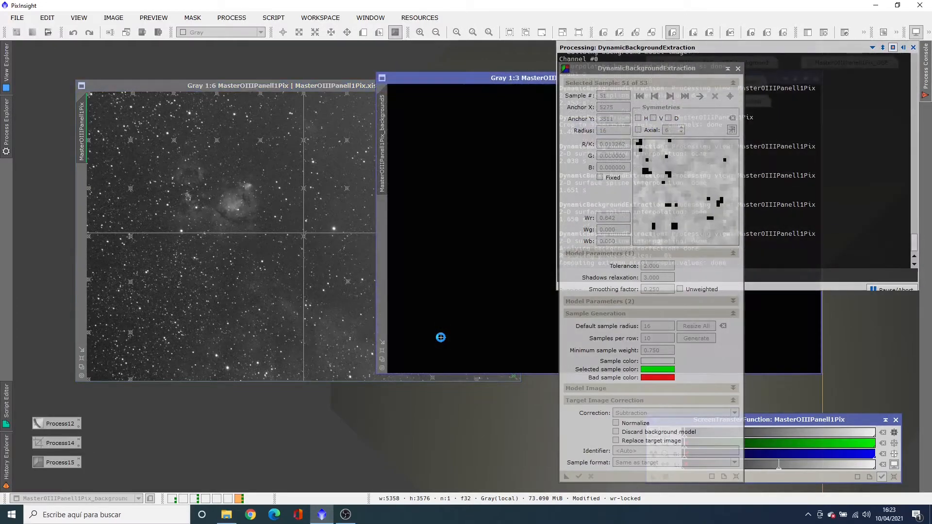
Auto-stretch the new background model's display, iconize it, and place its icon near the other background icons
{"action": "left_click_drag", "start_coordinate": [487, 78], "coordinate": [108, 76]}
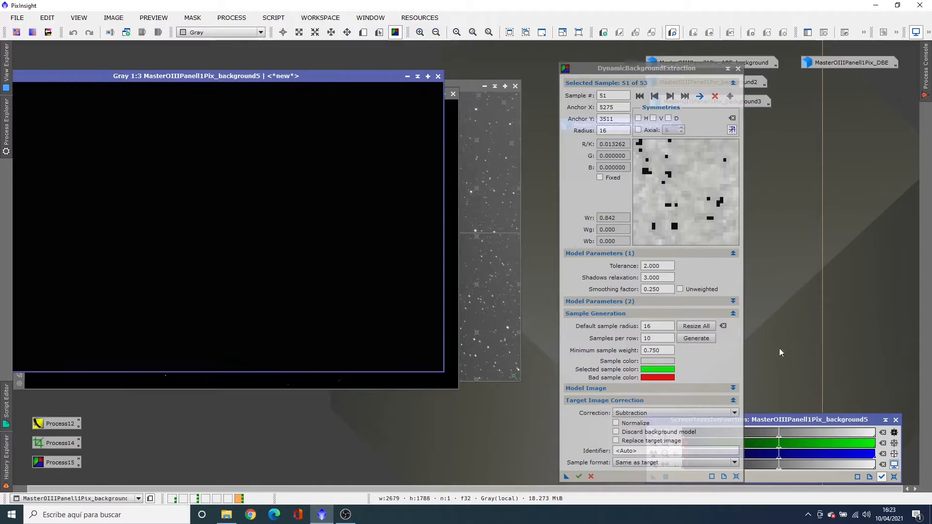
{"action": "left_click", "coordinate": [805, 421]}
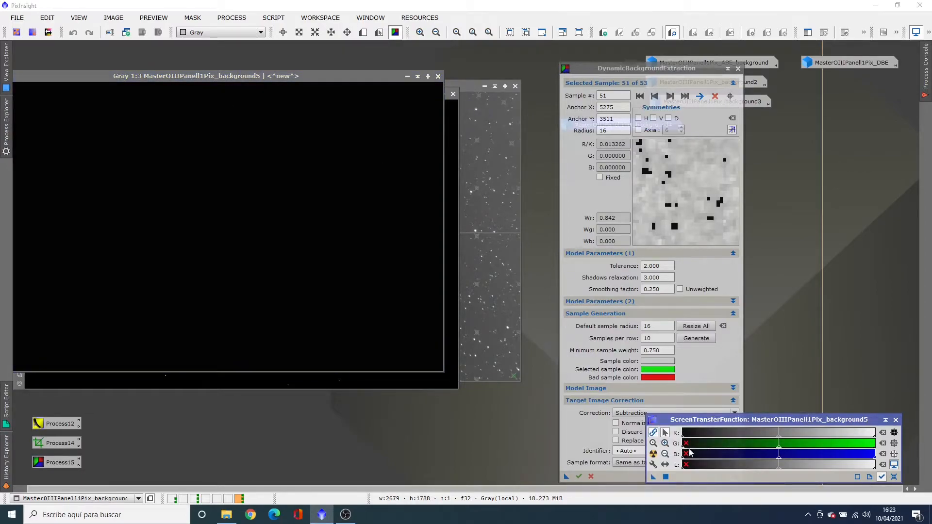
{"action": "left_click", "coordinate": [653, 454]}
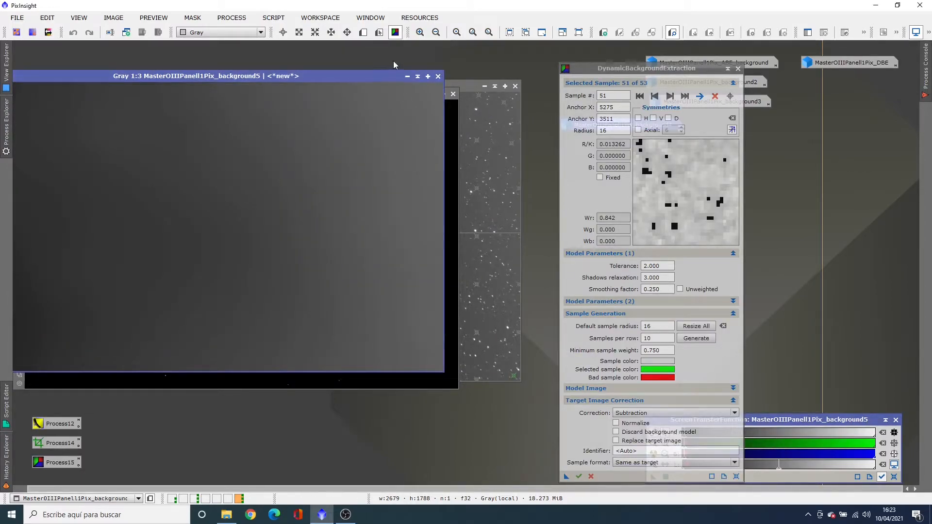
{"action": "left_click", "coordinate": [407, 76]}
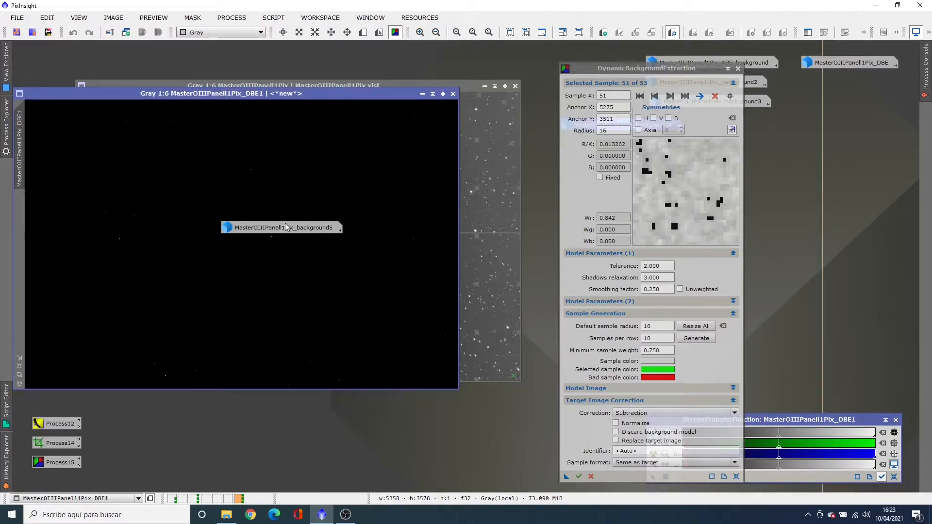
{"action": "left_click_drag", "start_coordinate": [286, 230], "coordinate": [809, 165]}
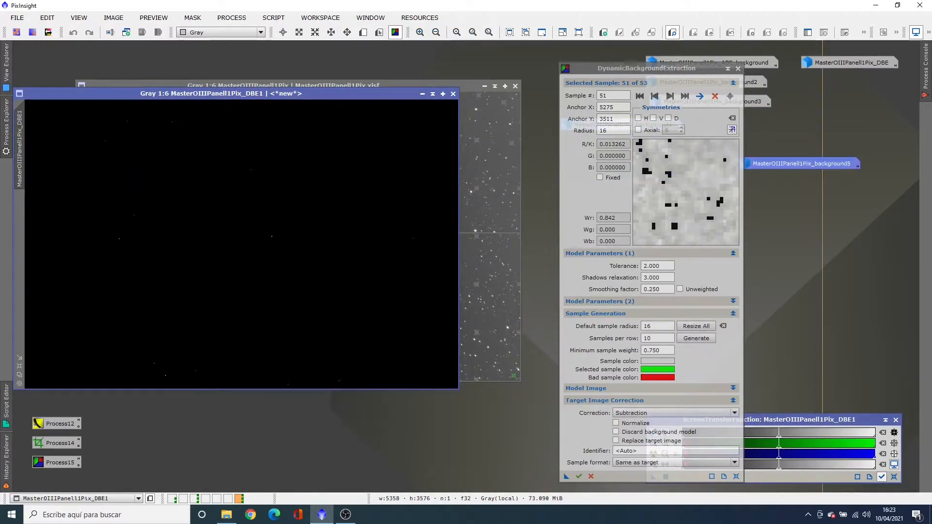
Auto-stretch the display of the corrected DBE1 image and shift its window over the original panel for comparison
{"action": "left_click", "coordinate": [840, 418]}
{"action": "left_click", "coordinate": [654, 455]}
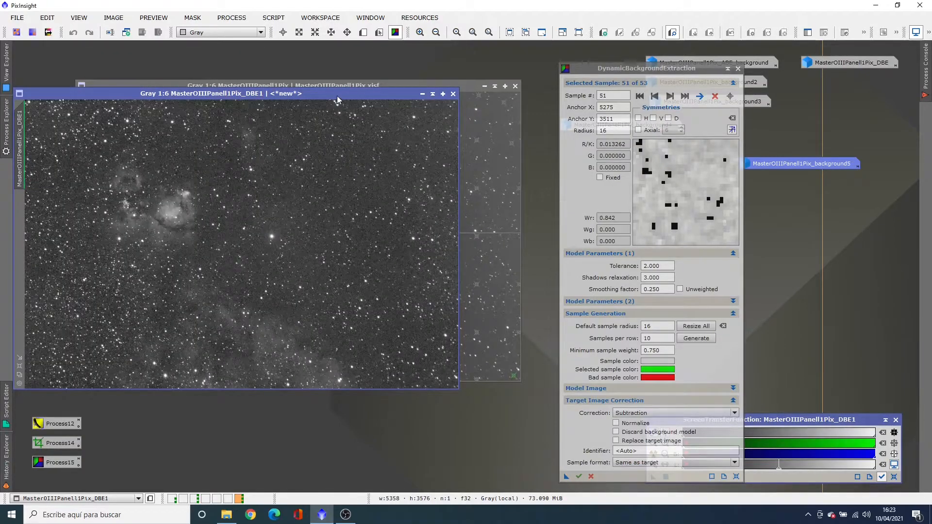
{"action": "left_click_drag", "start_coordinate": [336, 97], "coordinate": [415, 119]}
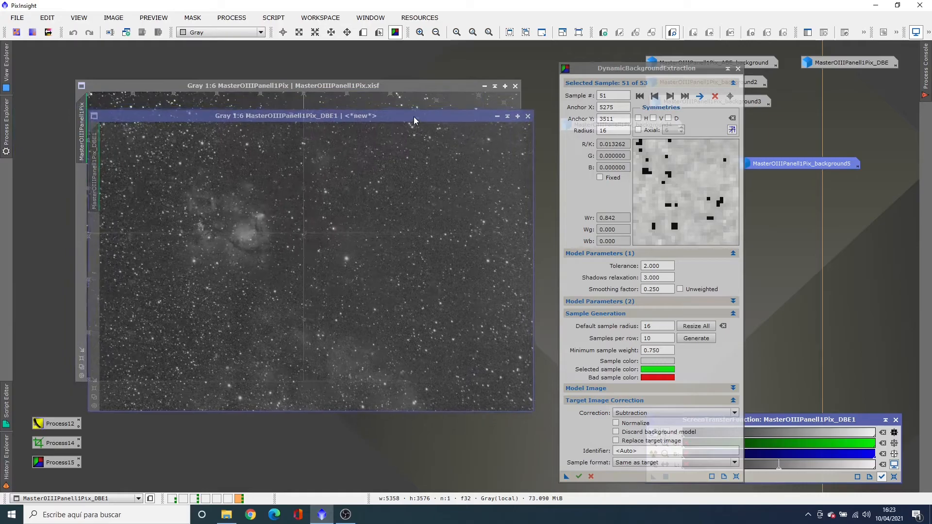
End the DynamicBackgroundExtraction session and place the corrected DBE1 image beside the original panel
{"action": "left_click", "coordinate": [405, 91]}
{"action": "left_click", "coordinate": [737, 70]}
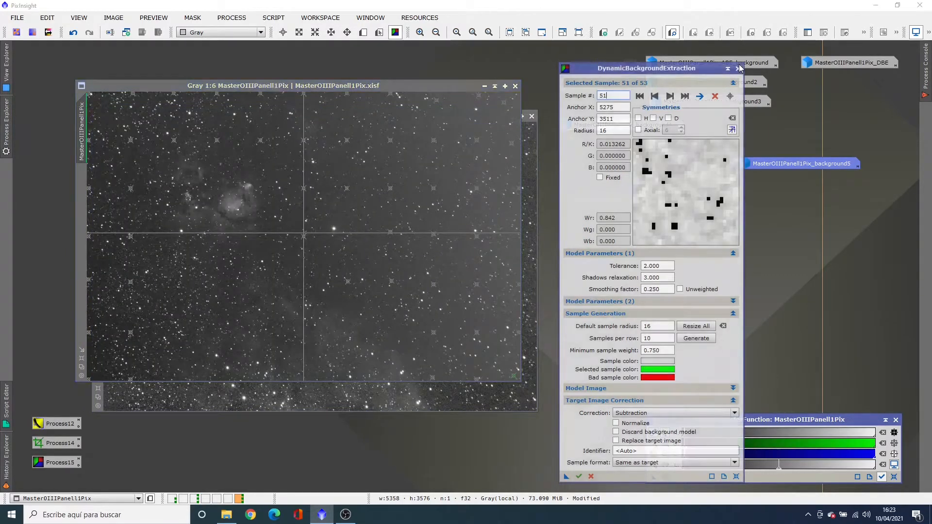
{"action": "left_click", "coordinate": [738, 69]}
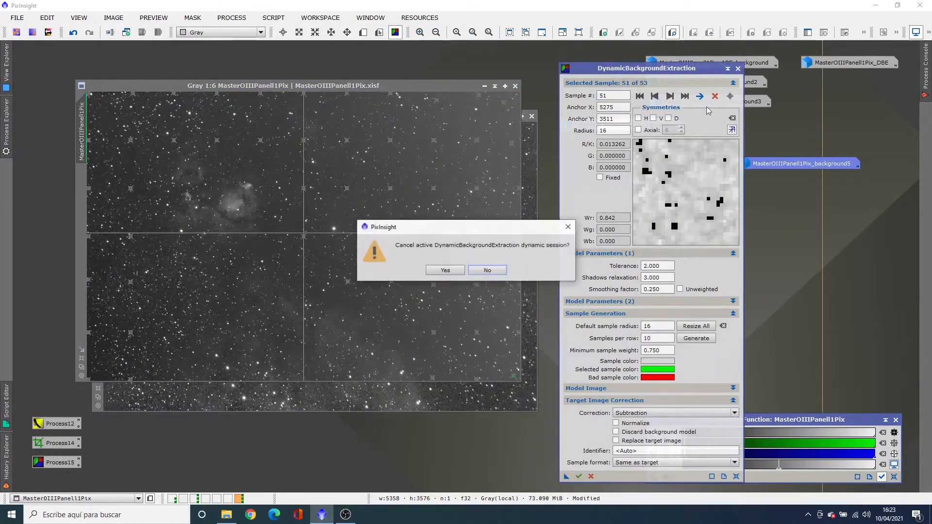
{"action": "left_click", "coordinate": [451, 272]}
{"action": "left_click", "coordinate": [443, 400]}
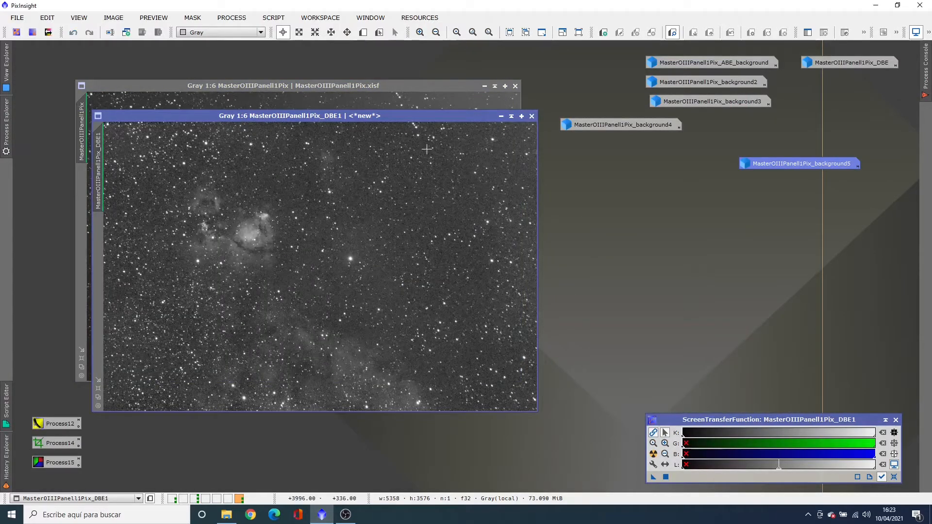
{"action": "left_click_drag", "start_coordinate": [418, 118], "coordinate": [747, 107]}
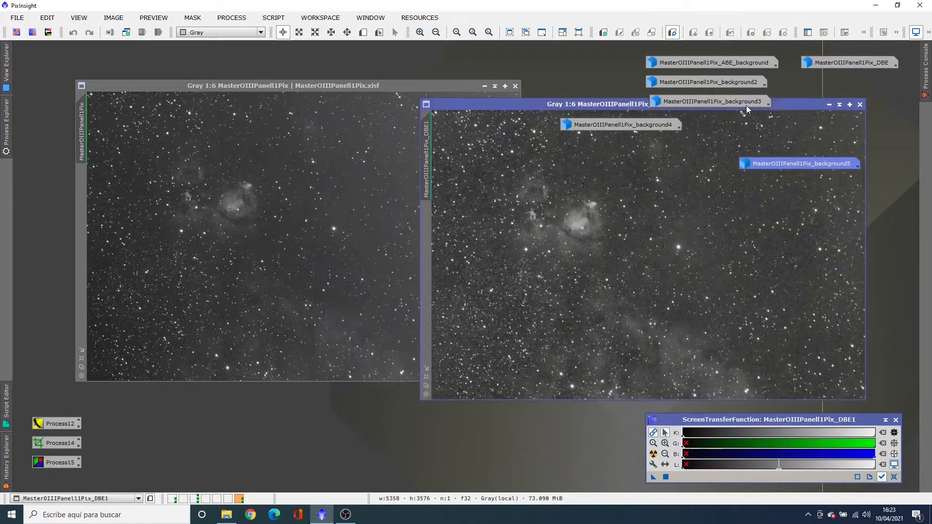
Shift the original OIII panel window to compare it with the corrected DBE1 image
{"action": "left_click_drag", "start_coordinate": [438, 88], "coordinate": [375, 105]}
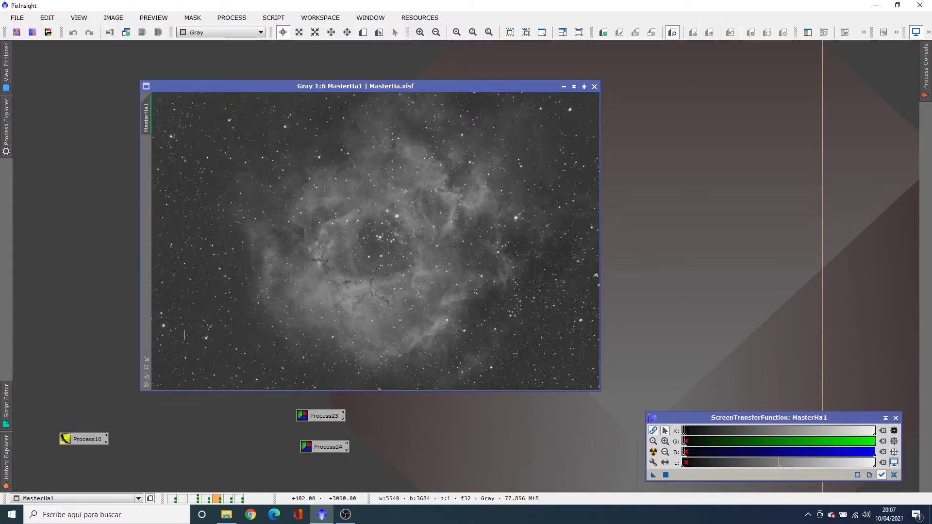
Generate a background model of MasterHa1 with the saved ABE settings in Process16, auto-stretch it for inspection, and close the model
{"action": "double_click", "coordinate": [84, 438]}
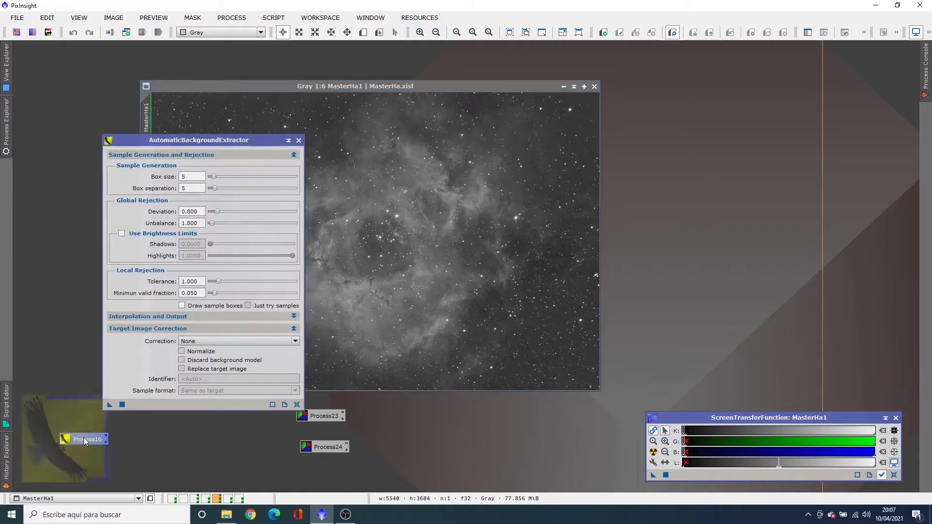
{"action": "left_click_drag", "start_coordinate": [109, 407], "coordinate": [340, 296]}
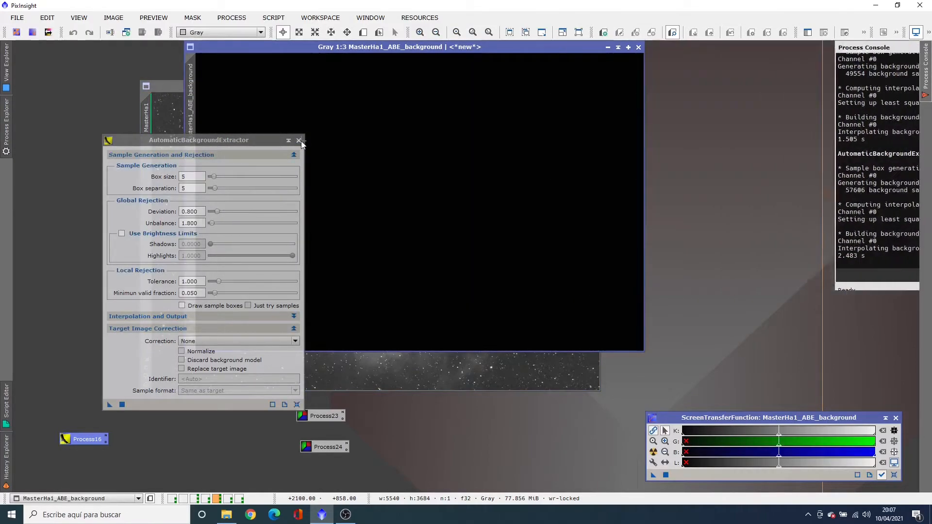
{"action": "left_click", "coordinate": [301, 141]}
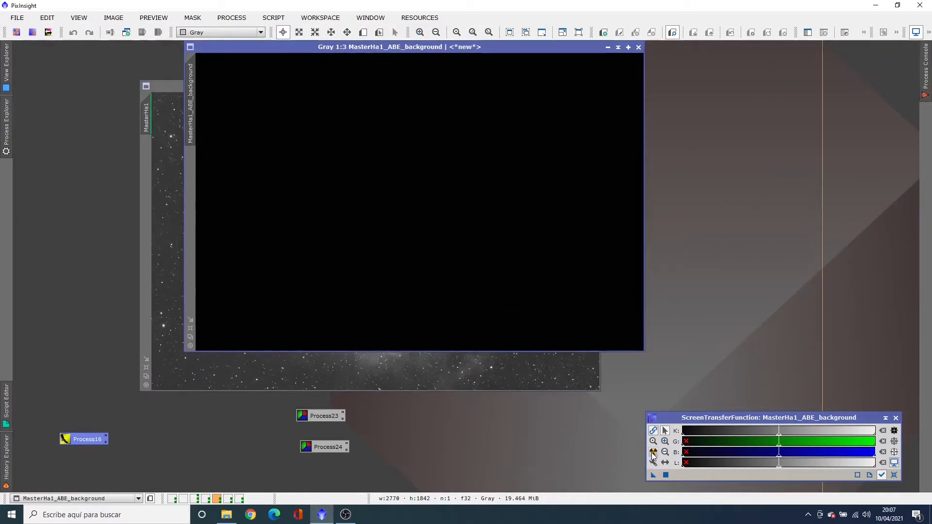
{"action": "left_click", "coordinate": [653, 452]}
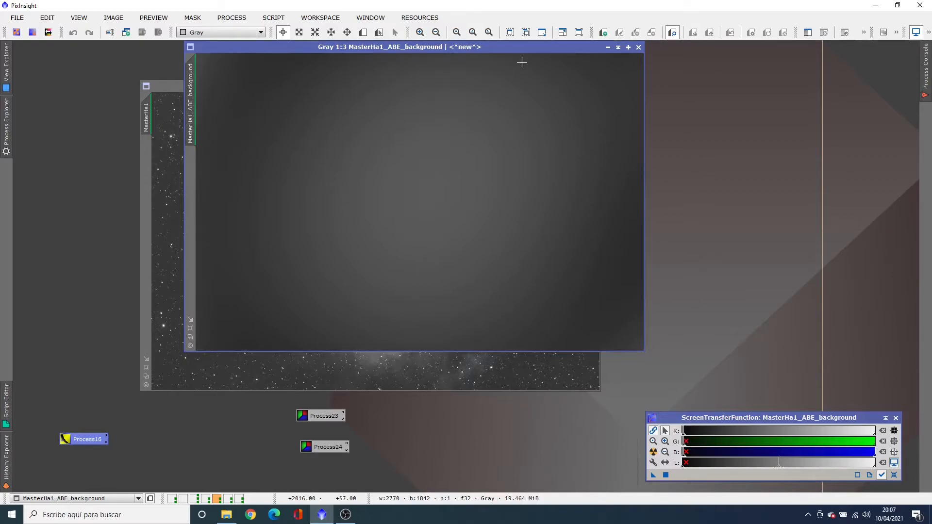
{"action": "left_click_drag", "start_coordinate": [515, 47], "coordinate": [753, 68]}
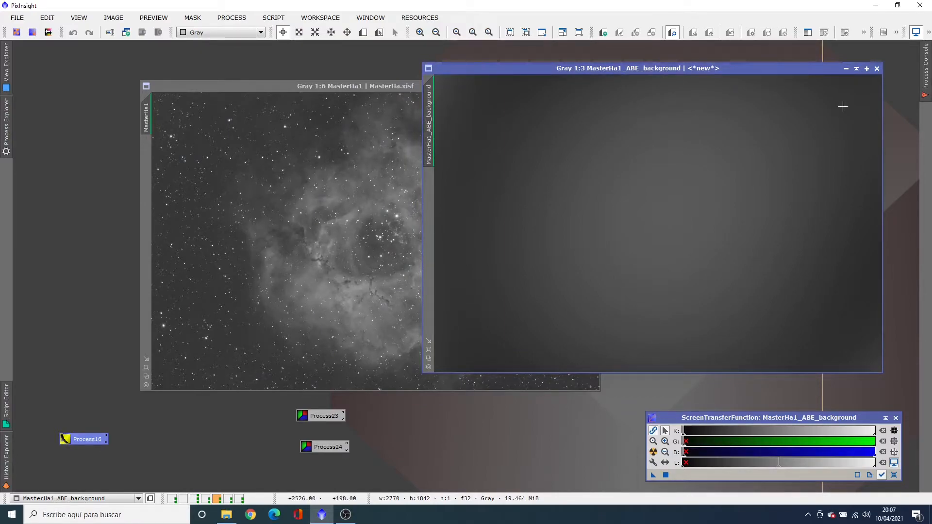
{"action": "left_click", "coordinate": [877, 69]}
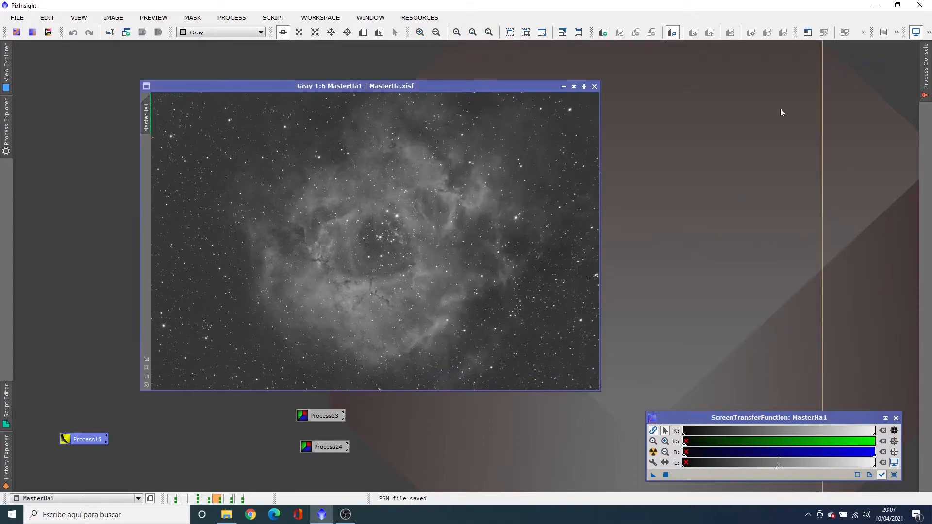
Generate a DBE background model of MasterHa1 from the samples saved in Process23, inspect it auto-stretched, and discard the model and session
{"action": "double_click", "coordinate": [313, 416]}
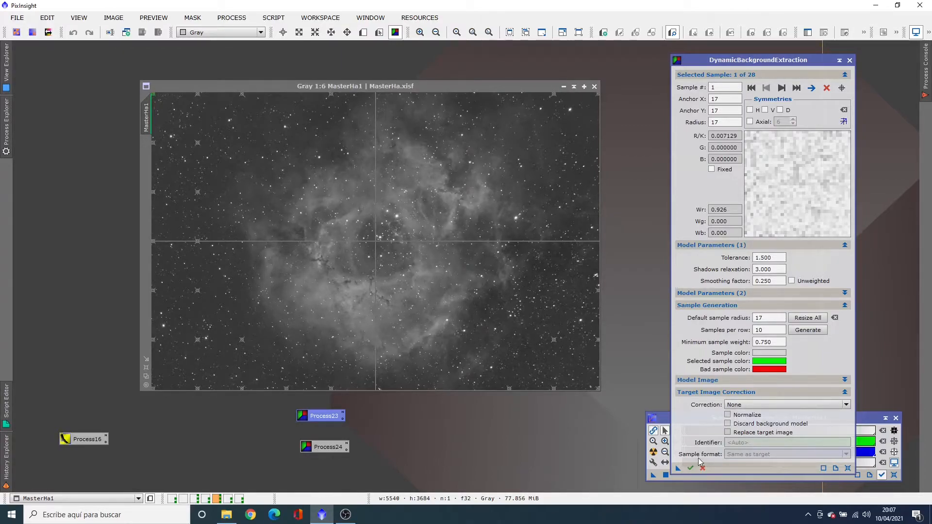
{"action": "left_click", "coordinate": [690, 467]}
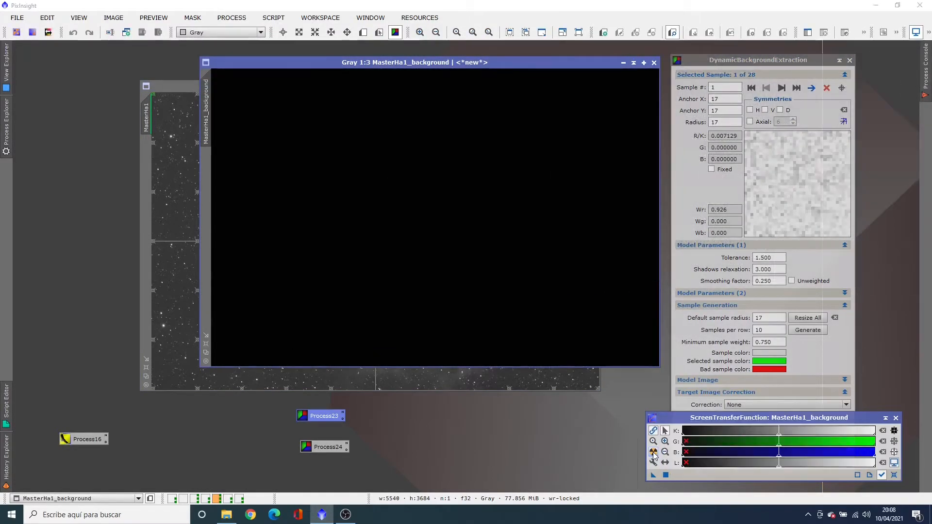
{"action": "left_click", "coordinate": [653, 453]}
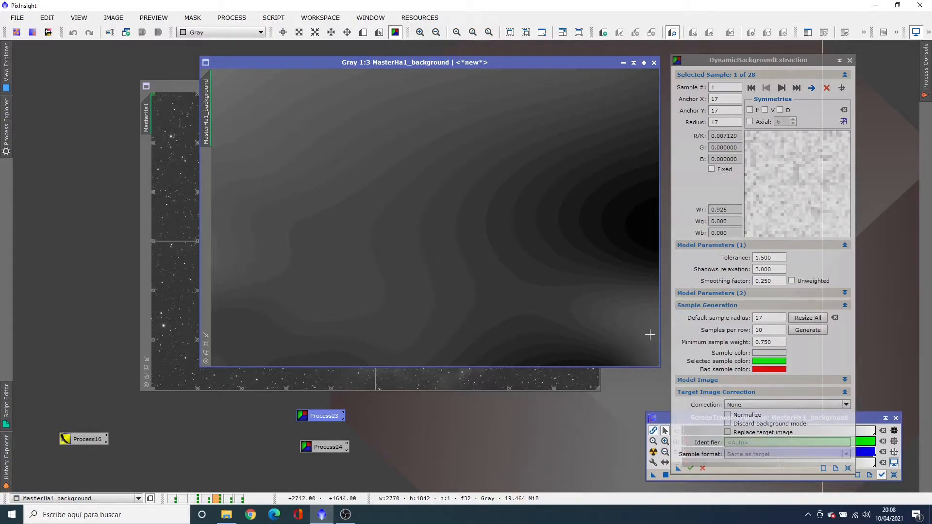
{"action": "left_click", "coordinate": [654, 62]}
{"action": "left_click", "coordinate": [849, 60]}
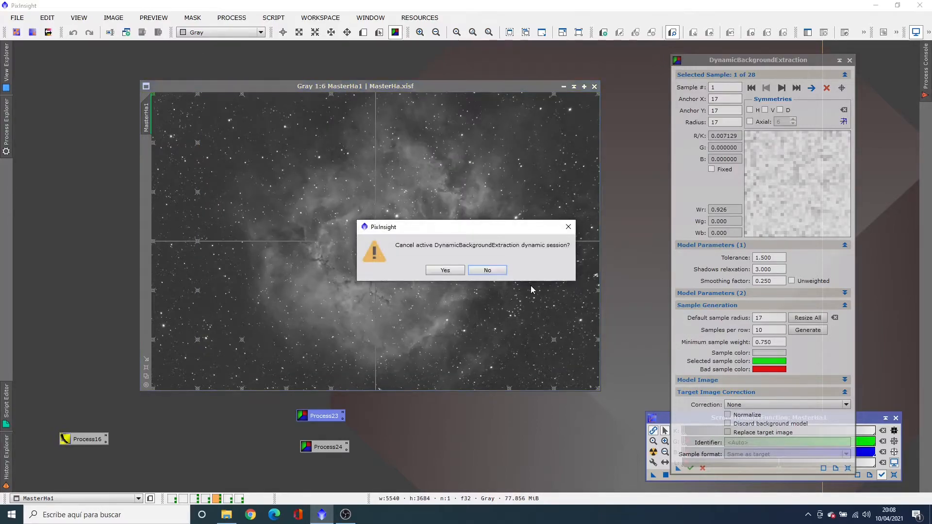
{"action": "left_click", "coordinate": [445, 270]}
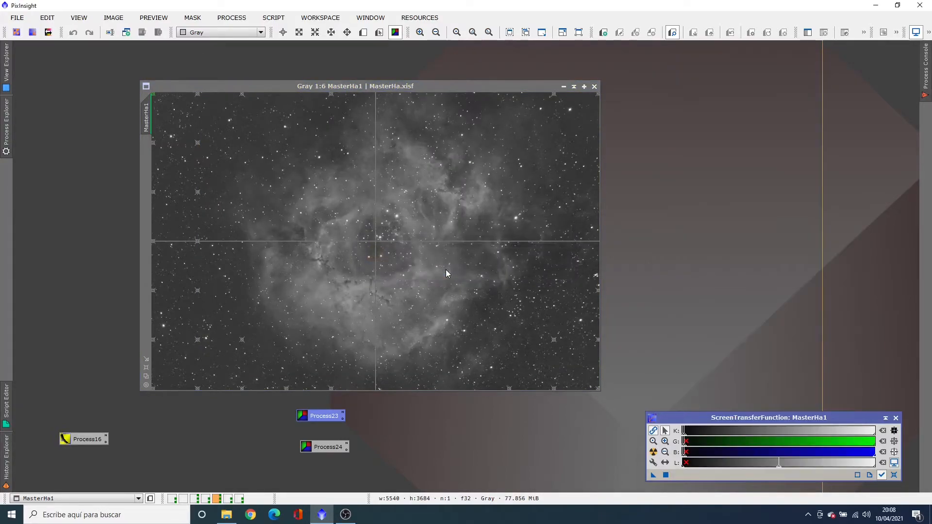
Load the DBE samples saved in Process24 on MasterHa1, inspect the resulting background model auto-stretched, and close the model
{"action": "double_click", "coordinate": [319, 447]}
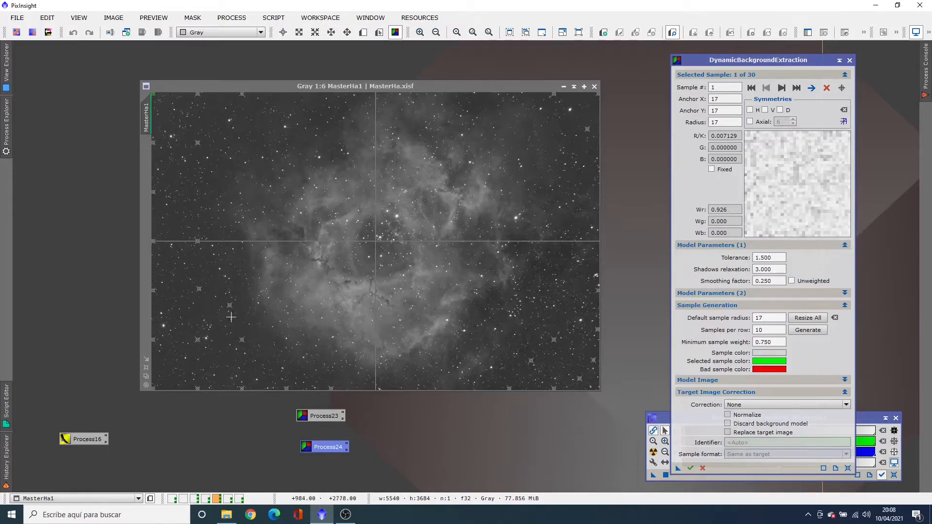
{"action": "left_click", "coordinate": [691, 468]}
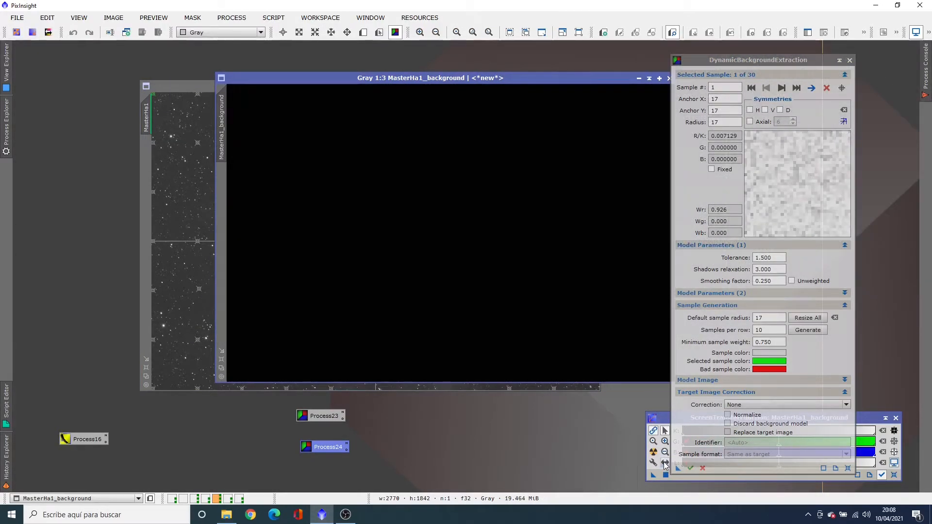
{"action": "left_click", "coordinate": [654, 453]}
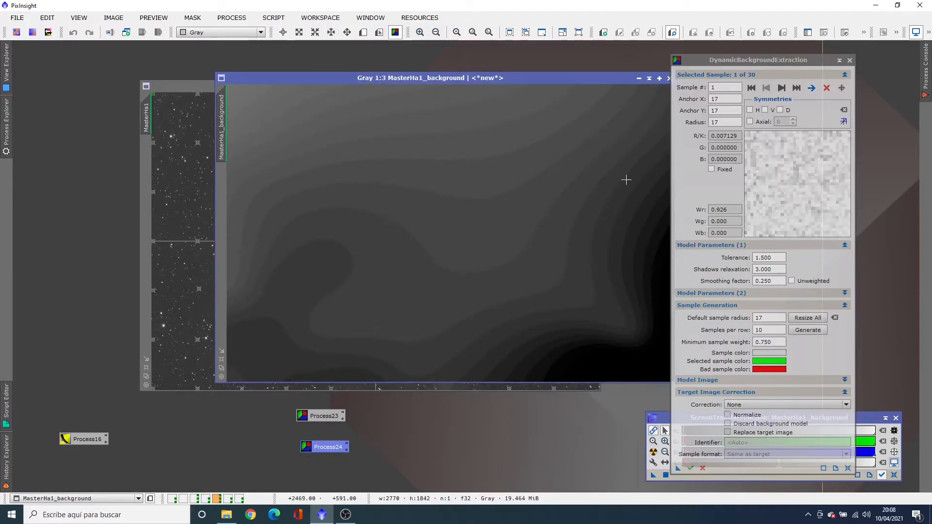
{"action": "left_click_drag", "start_coordinate": [622, 76], "coordinate": [501, 72]}
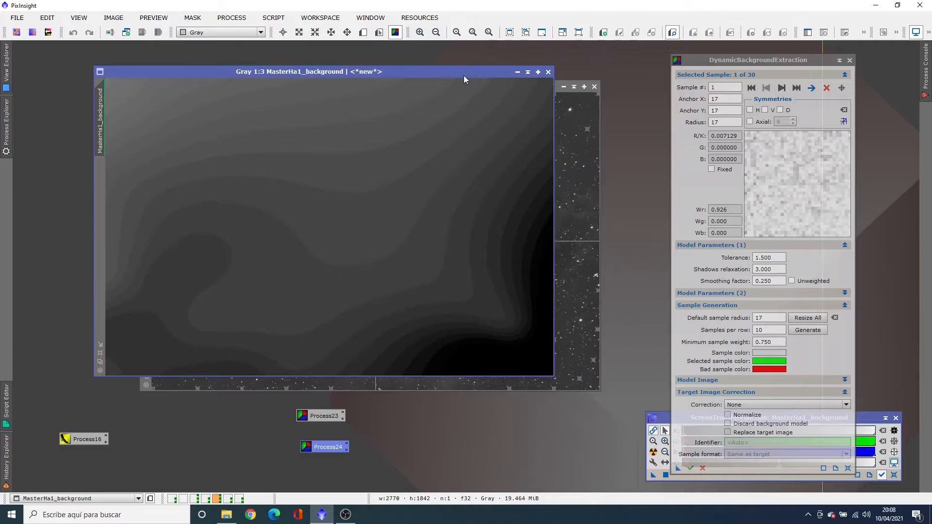
{"action": "left_click", "coordinate": [548, 73]}
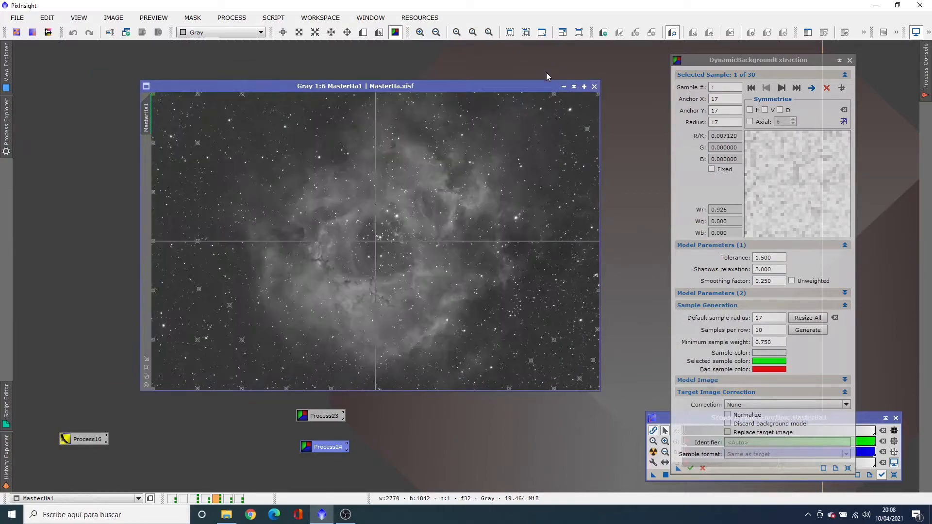
Run DBE on MasterHa1 with target image correction set to Subtraction, and auto-stretch the corrected image's display over the original
{"action": "left_click", "coordinate": [739, 405]}
{"action": "left_click", "coordinate": [740, 421]}
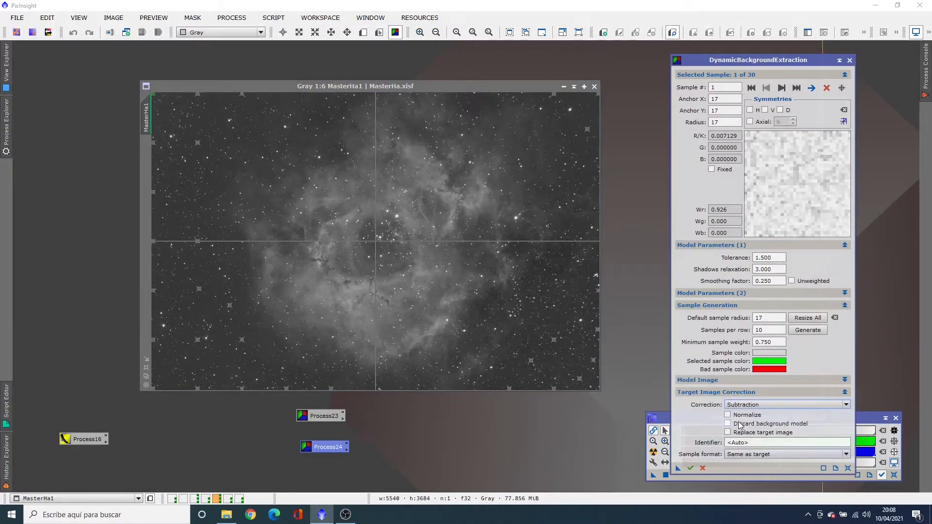
{"action": "left_click", "coordinate": [690, 468]}
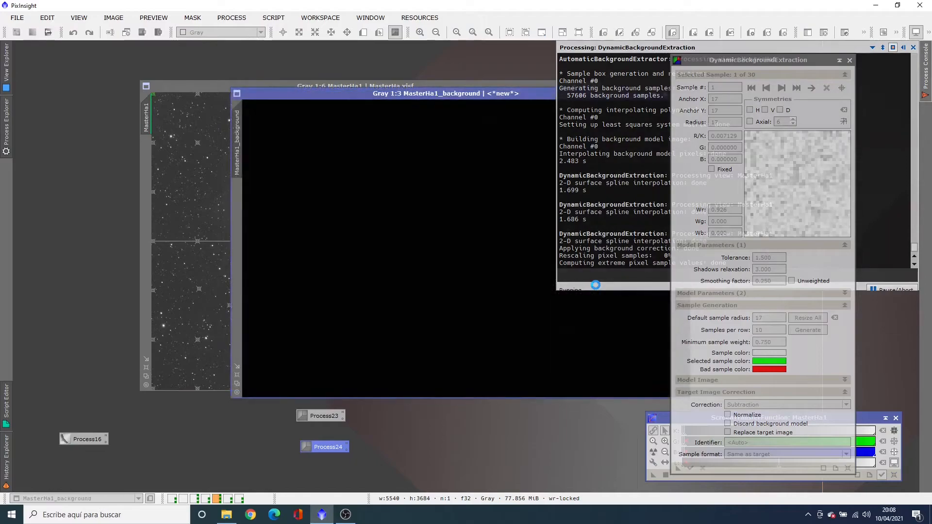
{"action": "left_click", "coordinate": [653, 451]}
{"action": "left_click_drag", "start_coordinate": [625, 109], "coordinate": [556, 83]}
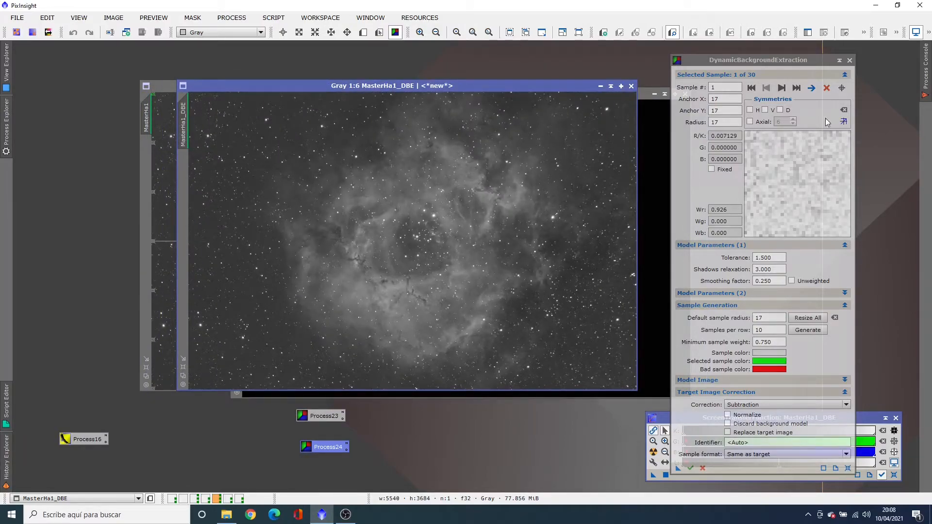
End the DynamicBackgroundExtraction session and arrange the corrected and original MasterHa1 images side by side for comparison
{"action": "left_click", "coordinate": [850, 61]}
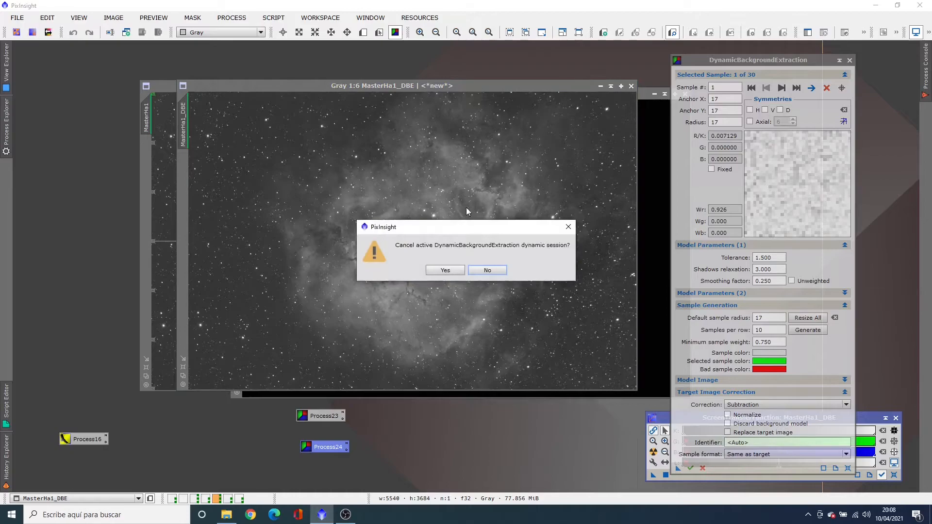
{"action": "left_click", "coordinate": [435, 269]}
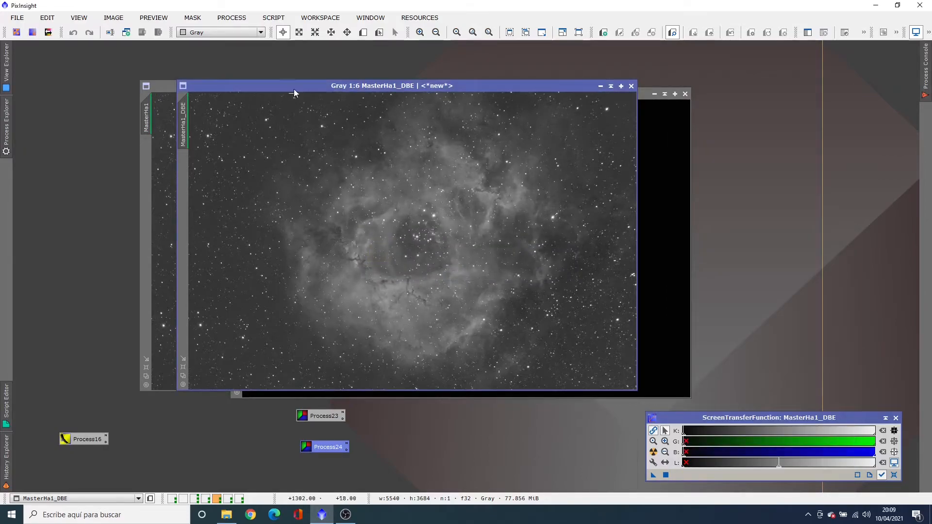
{"action": "left_click_drag", "start_coordinate": [293, 86], "coordinate": [575, 65]}
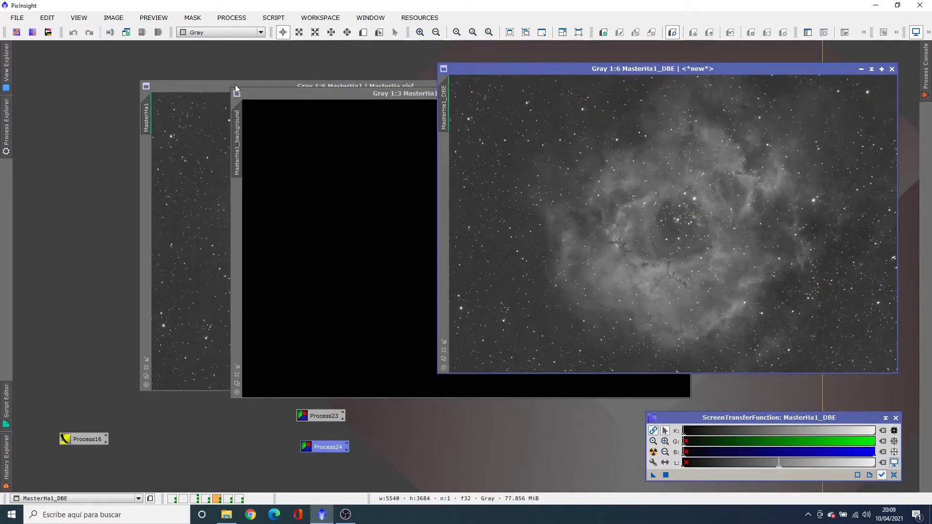
{"action": "left_click", "coordinate": [219, 87]}
{"action": "left_click_drag", "start_coordinate": [330, 89], "coordinate": [237, 122]}
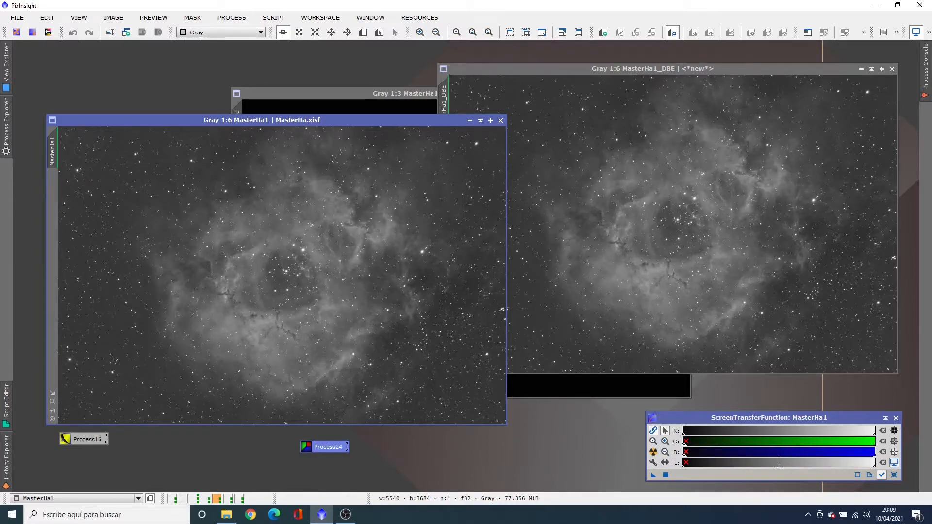
On the masterM20L workspace, generate a background model with the ABE settings in Process22, inspect it auto-stretched, and close it
{"action": "left_click", "coordinate": [228, 500]}
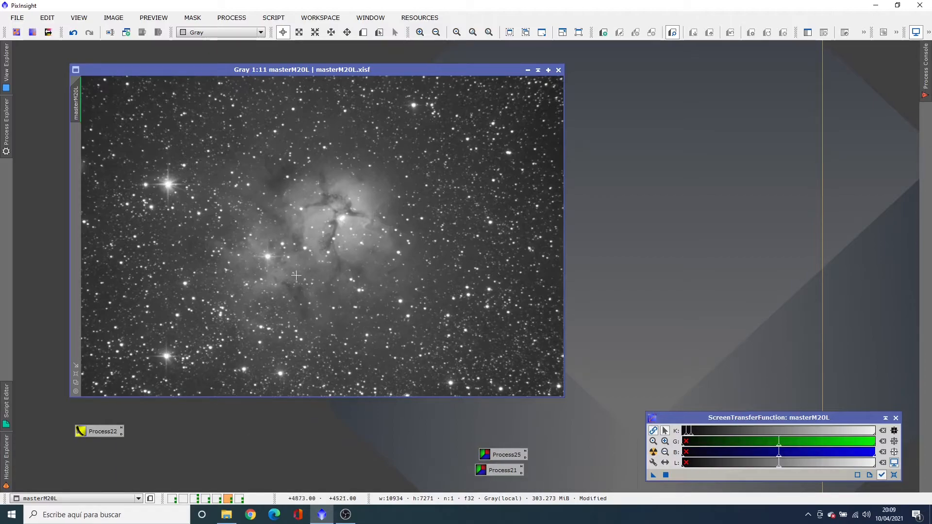
{"action": "double_click", "coordinate": [101, 430]}
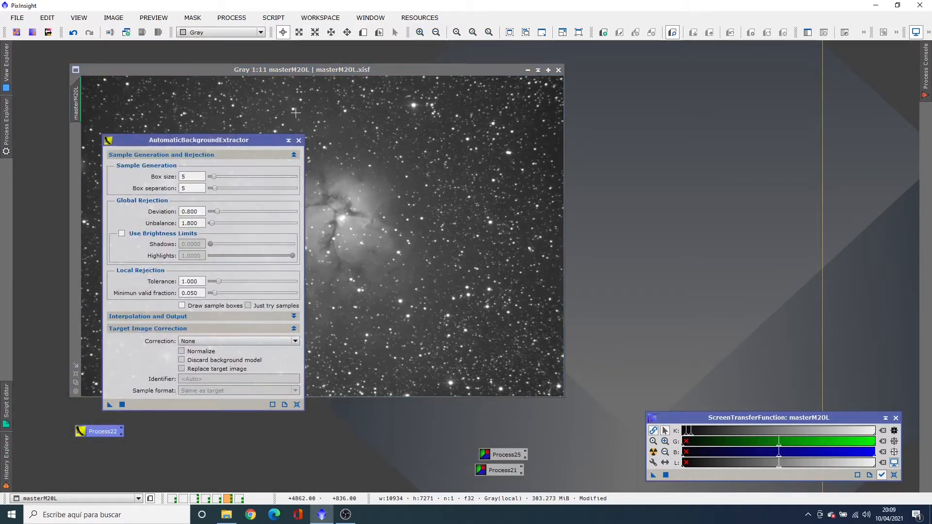
{"action": "left_click", "coordinate": [298, 140]}
{"action": "left_click_drag", "start_coordinate": [92, 436], "coordinate": [123, 363]}
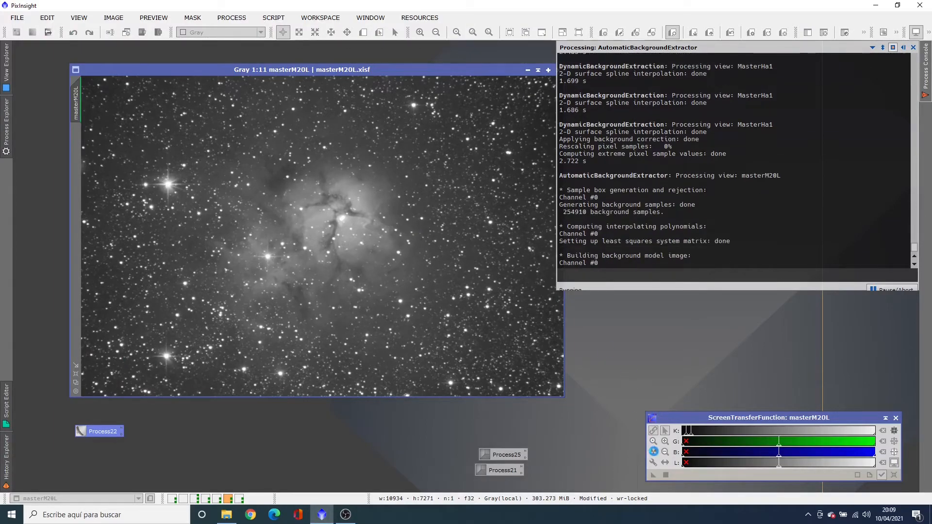
{"action": "left_click", "coordinate": [653, 453]}
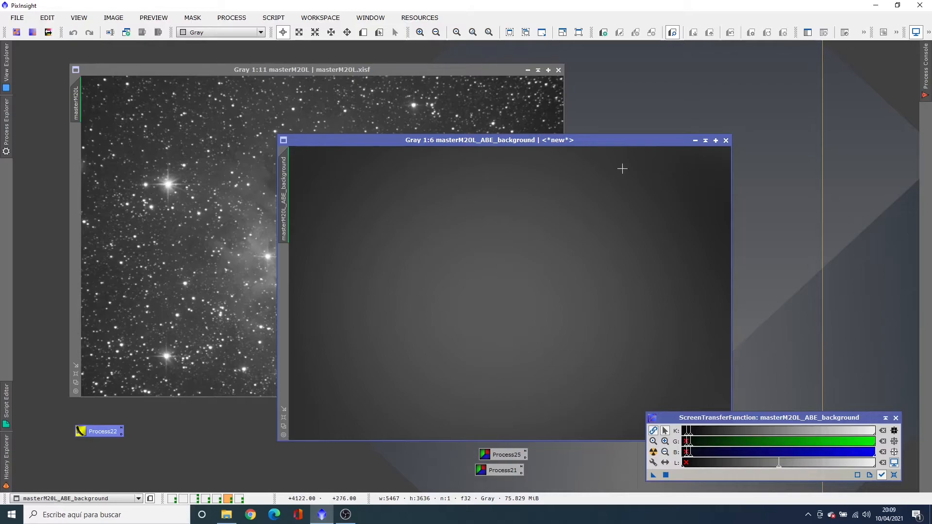
{"action": "left_click", "coordinate": [726, 140]}
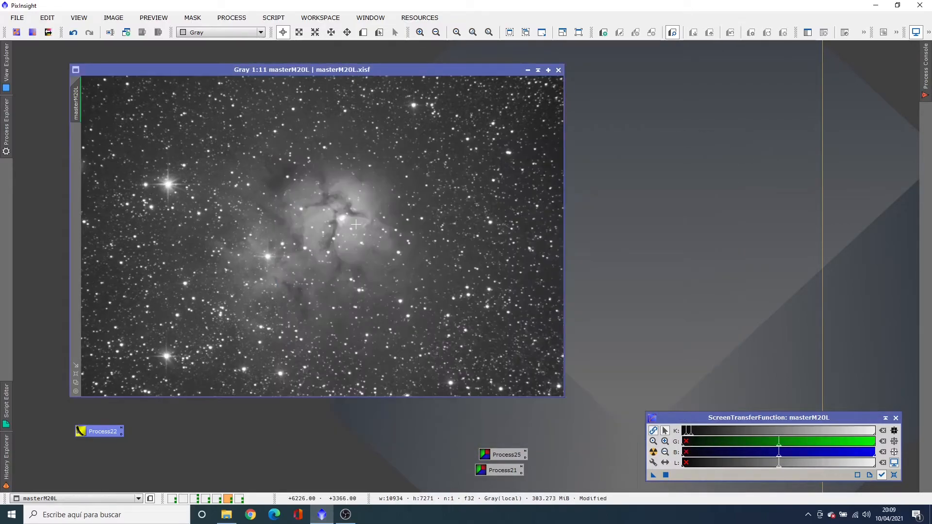
Generate a masterM20L background model with the DBE samples in Process25, inspect it auto-stretched, and close the model and DBE session
{"action": "double_click", "coordinate": [505, 455]}
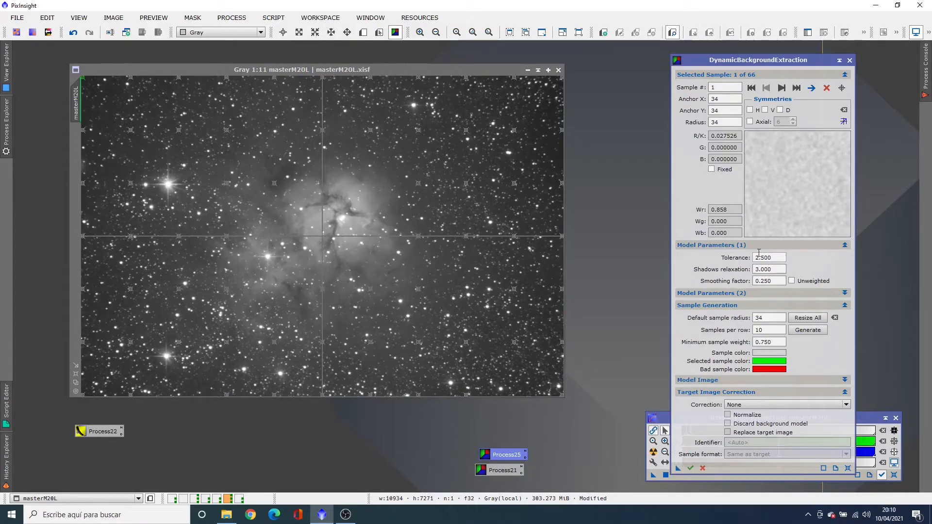
{"action": "left_click", "coordinate": [691, 469]}
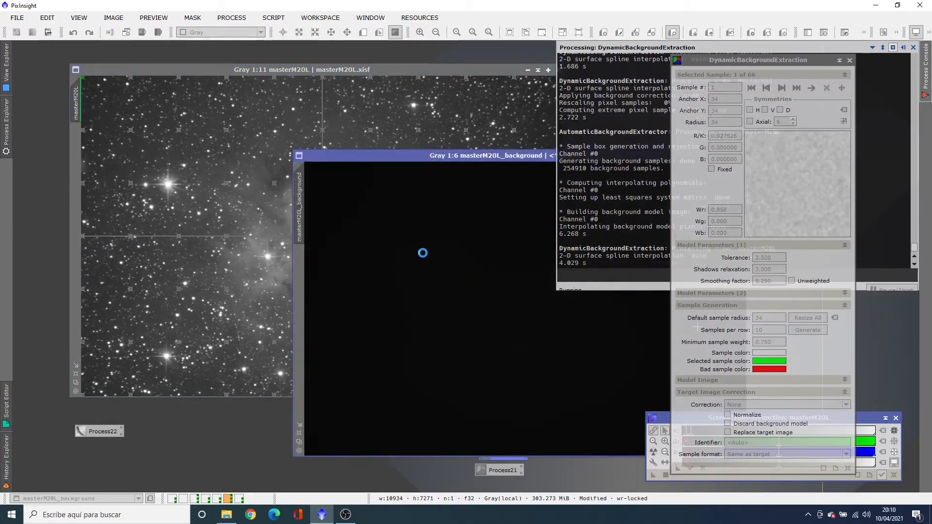
{"action": "left_click", "coordinate": [653, 453]}
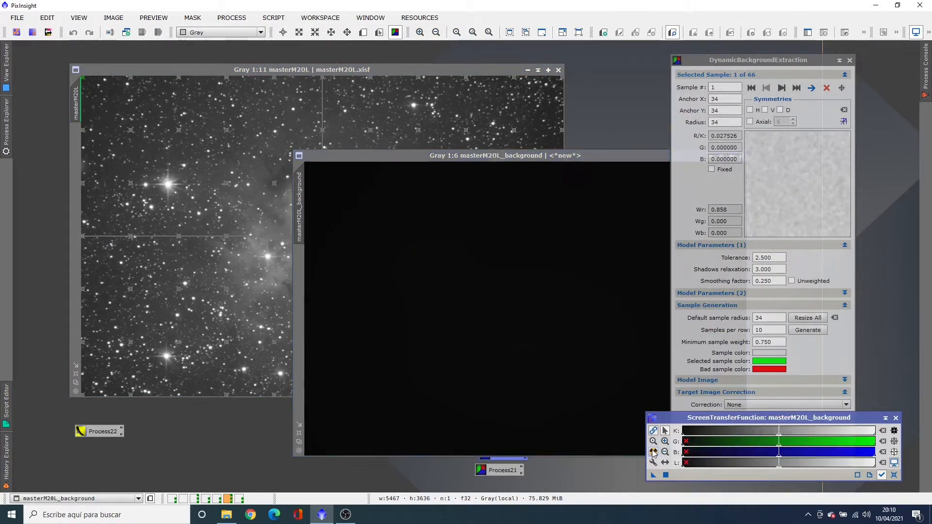
{"action": "left_click_drag", "start_coordinate": [599, 156], "coordinate": [429, 97]}
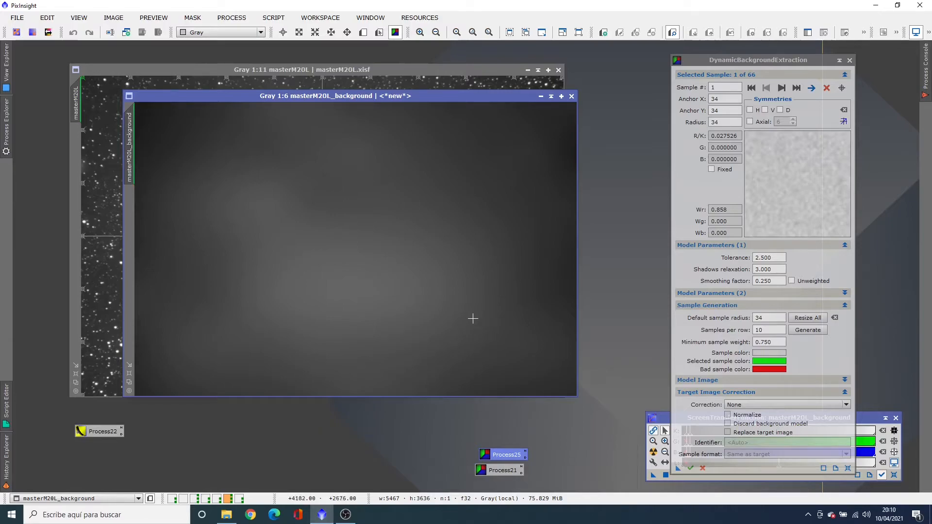
{"action": "left_click", "coordinate": [572, 96]}
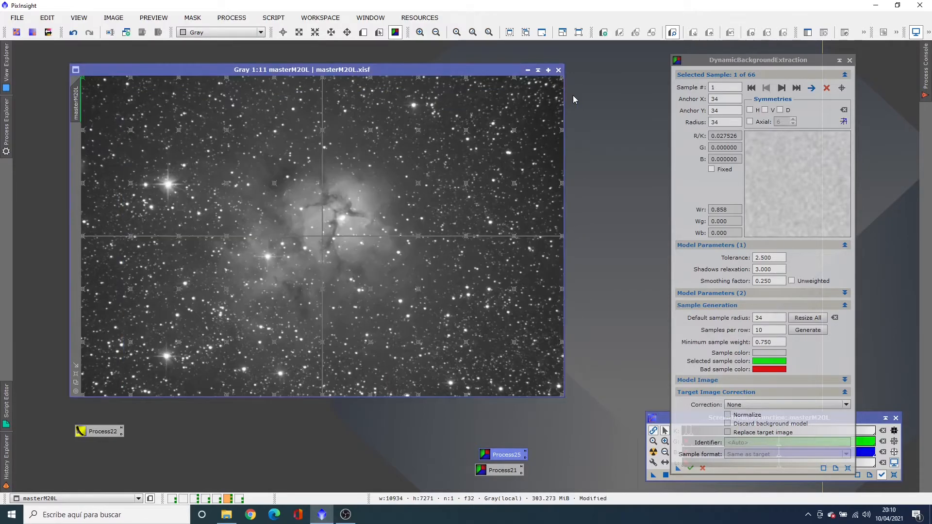
{"action": "left_click", "coordinate": [849, 60]}
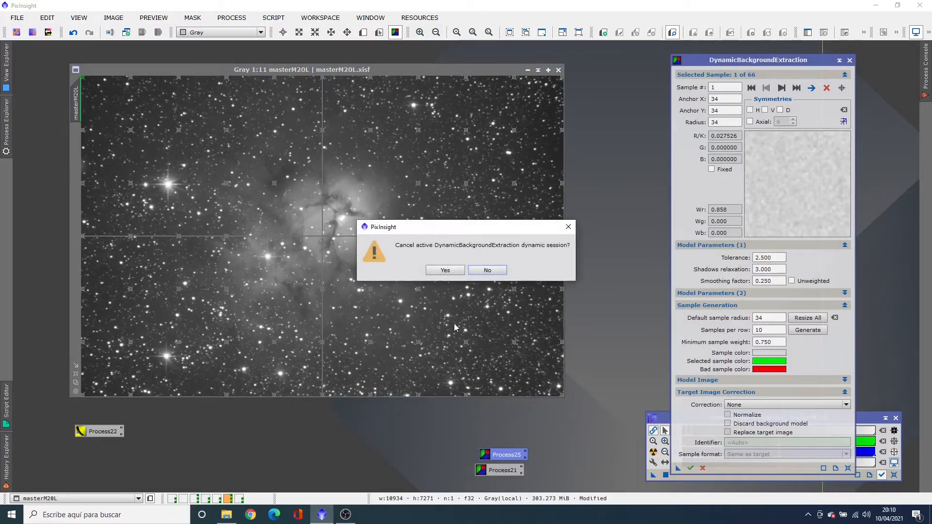
{"action": "left_click", "coordinate": [450, 271]}
Generate a masterM20L background model with the DBE samples in Process21, inspect it auto-stretched over the image, and set it aside
{"action": "left_click", "coordinate": [496, 470]}
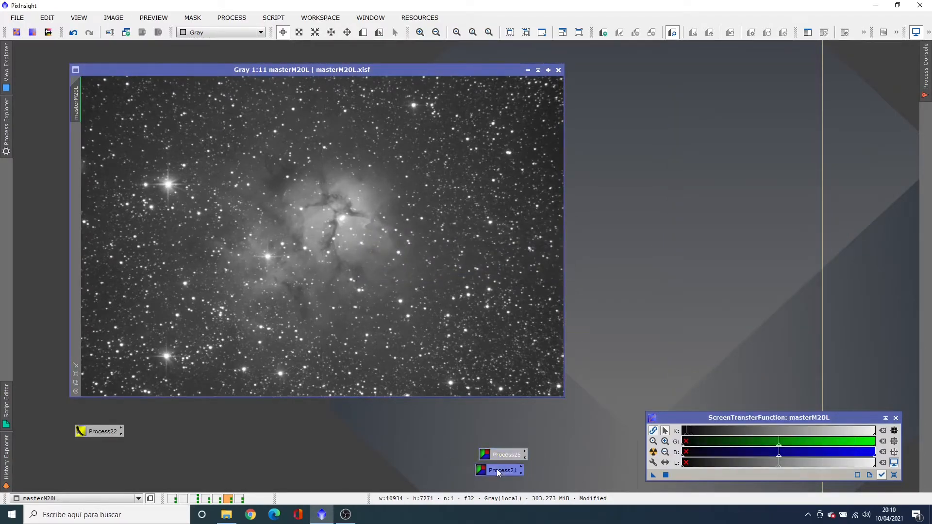
{"action": "double_click", "coordinate": [497, 469]}
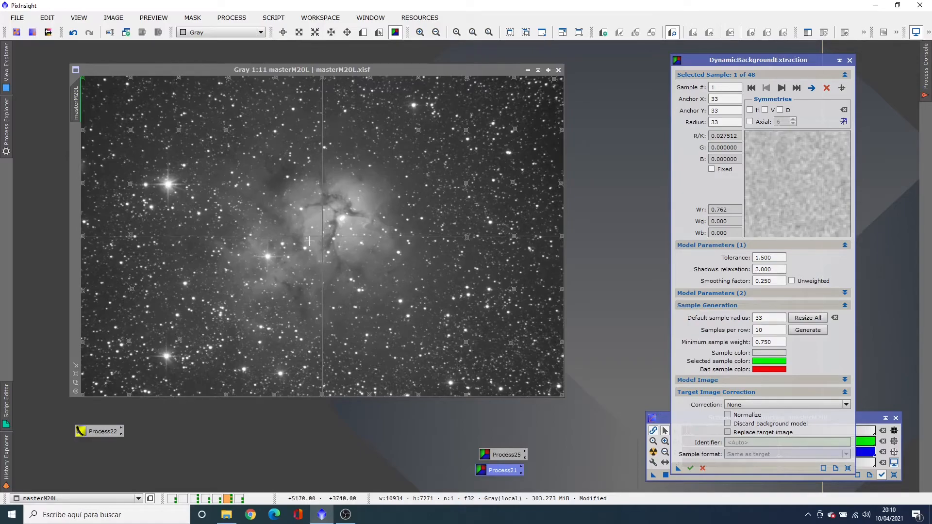
{"action": "key", "text": "F12"}
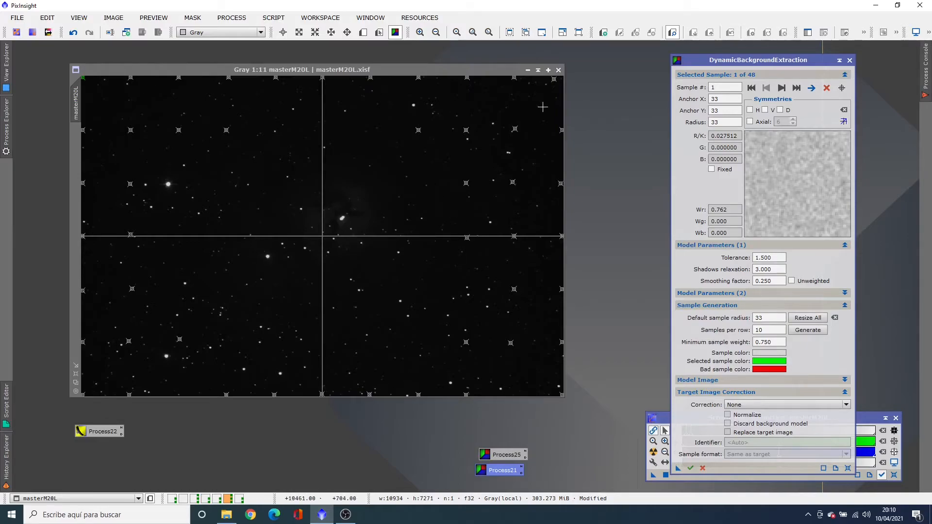
{"action": "key", "text": "F12"}
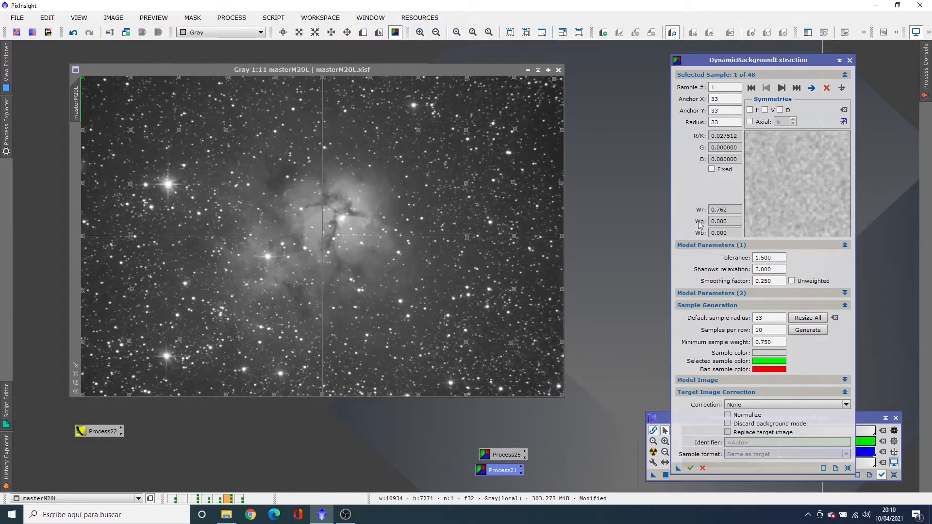
{"action": "left_click", "coordinate": [690, 468]}
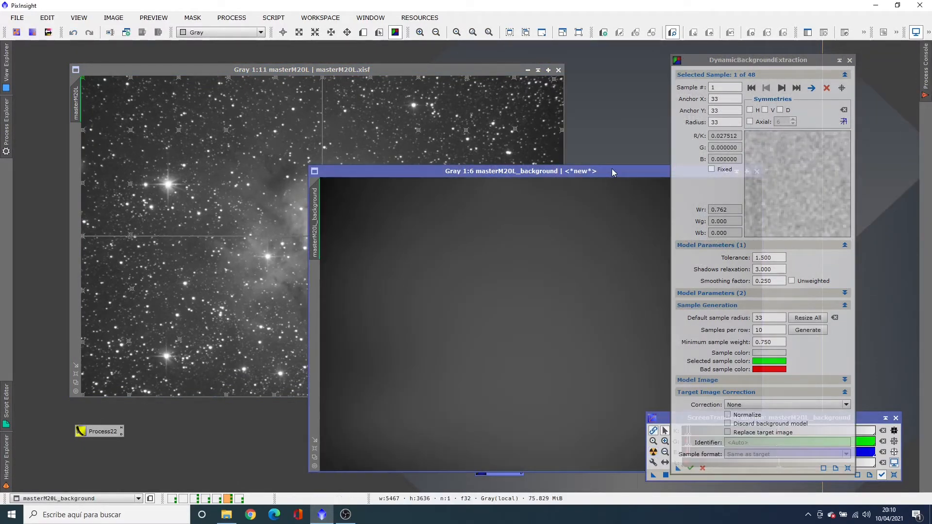
{"action": "left_click_drag", "start_coordinate": [612, 171], "coordinate": [459, 116]}
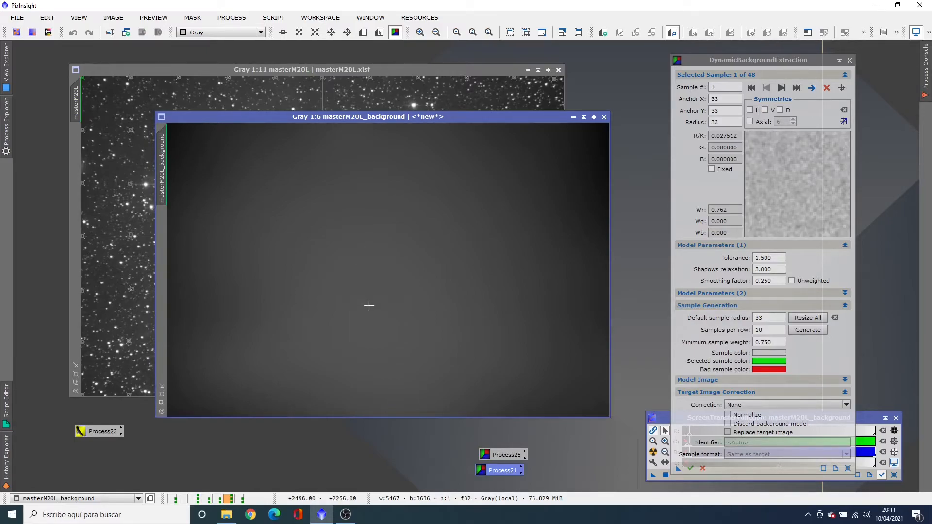
{"action": "left_click_drag", "start_coordinate": [416, 117], "coordinate": [358, 89]}
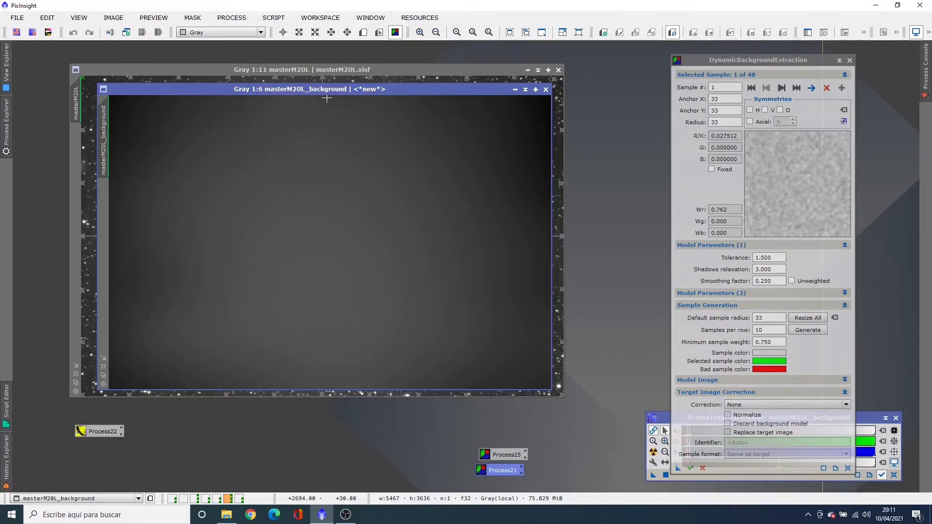
{"action": "left_click_drag", "start_coordinate": [327, 89], "coordinate": [637, 160]}
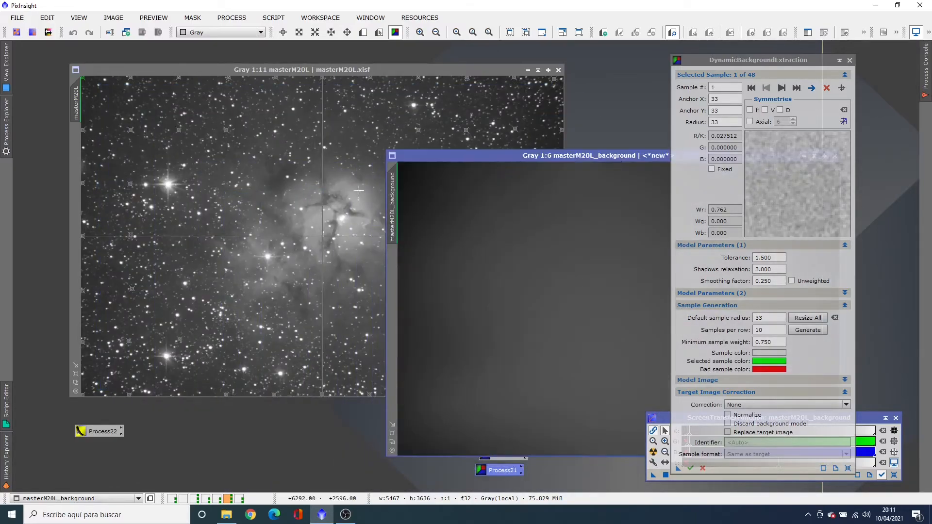
Move the DBE symmetry center on masterM20L to just below and left of the nebula's core, comparing it with the background model
{"action": "left_click", "coordinate": [270, 237]}
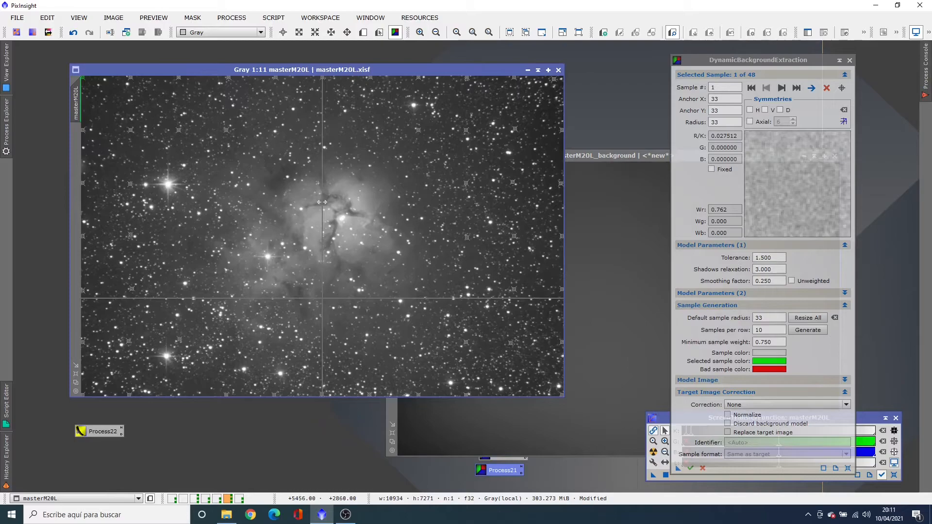
{"action": "left_click_drag", "start_coordinate": [322, 202], "coordinate": [284, 207]}
{"action": "left_click_drag", "start_coordinate": [653, 155], "coordinate": [348, 87]}
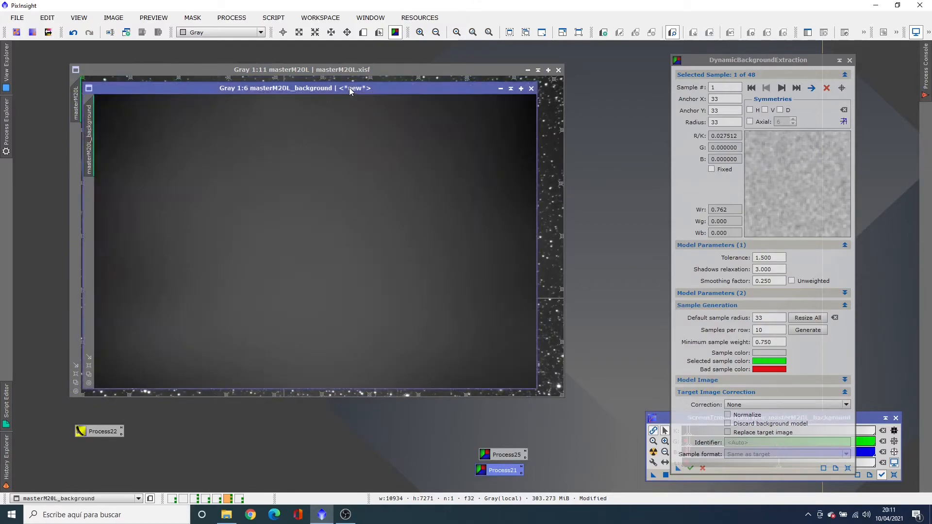
{"action": "left_click", "coordinate": [349, 87]}
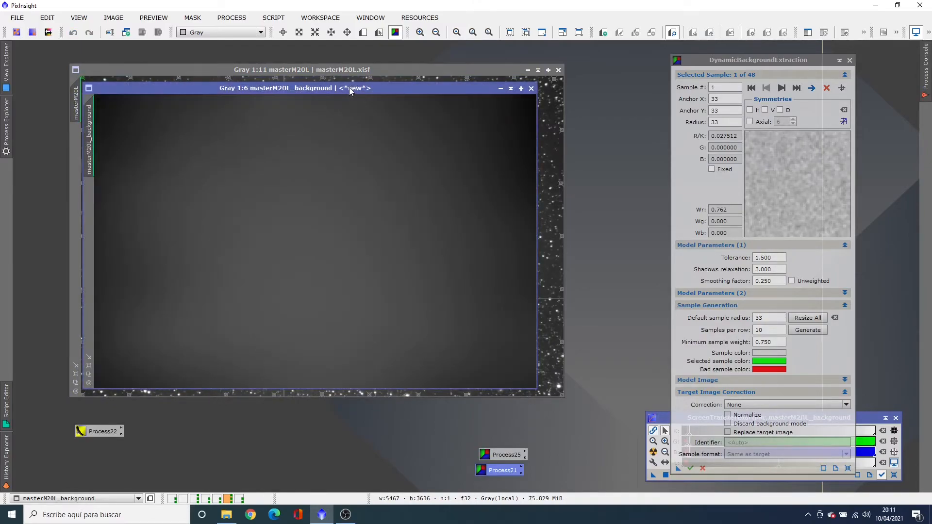
{"action": "left_click", "coordinate": [349, 87]}
{"action": "left_click_drag", "start_coordinate": [386, 88], "coordinate": [742, 227]}
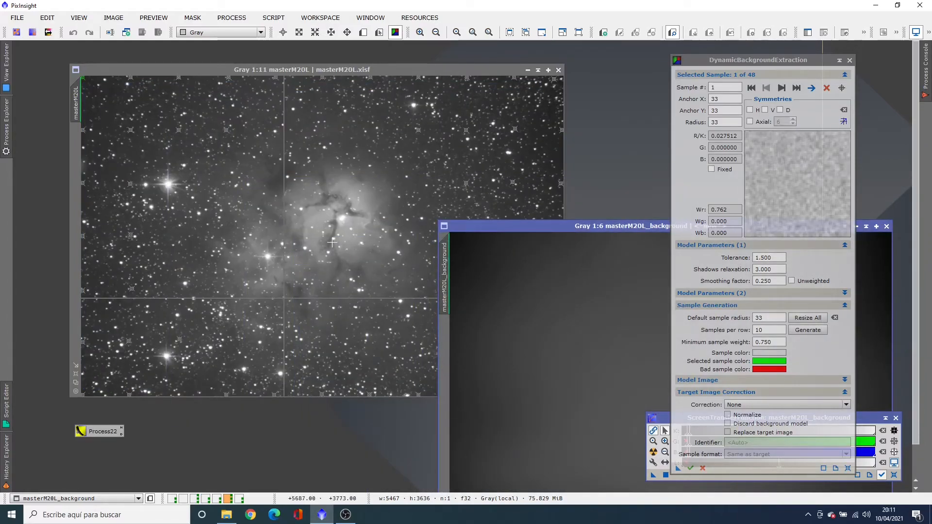
{"action": "left_click_drag", "start_coordinate": [284, 242], "coordinate": [299, 238]}
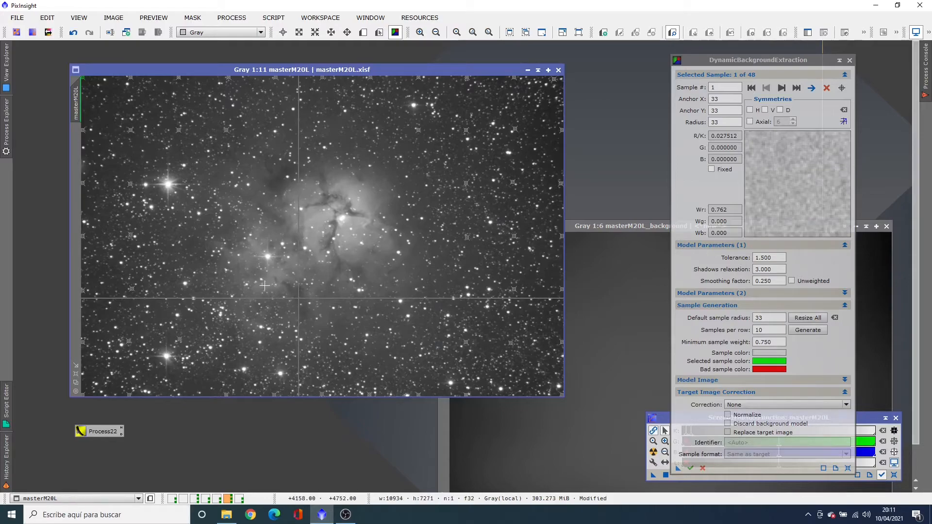
{"action": "left_click_drag", "start_coordinate": [262, 298], "coordinate": [263, 292]}
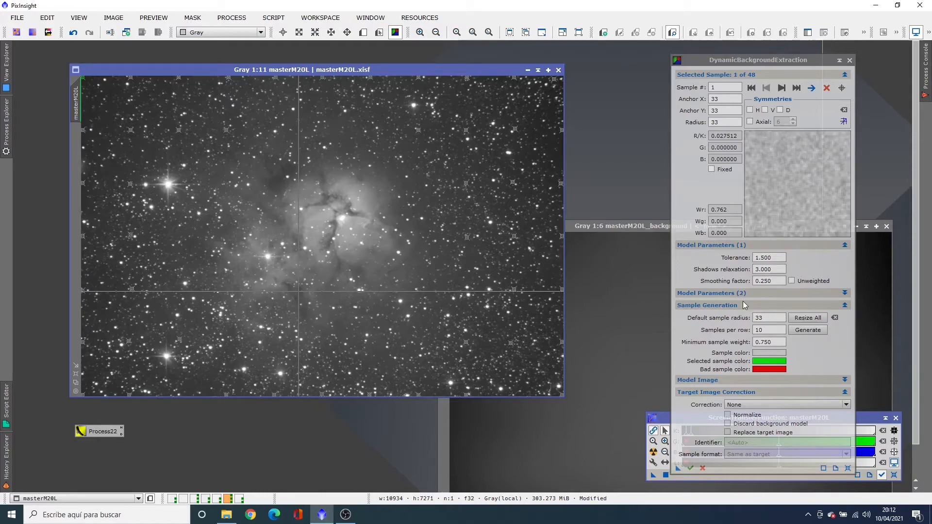
Delete the DBE samples covering the left side of masterM20L, keeping those from the image's central column to its right edge
{"action": "left_click", "coordinate": [751, 90]}
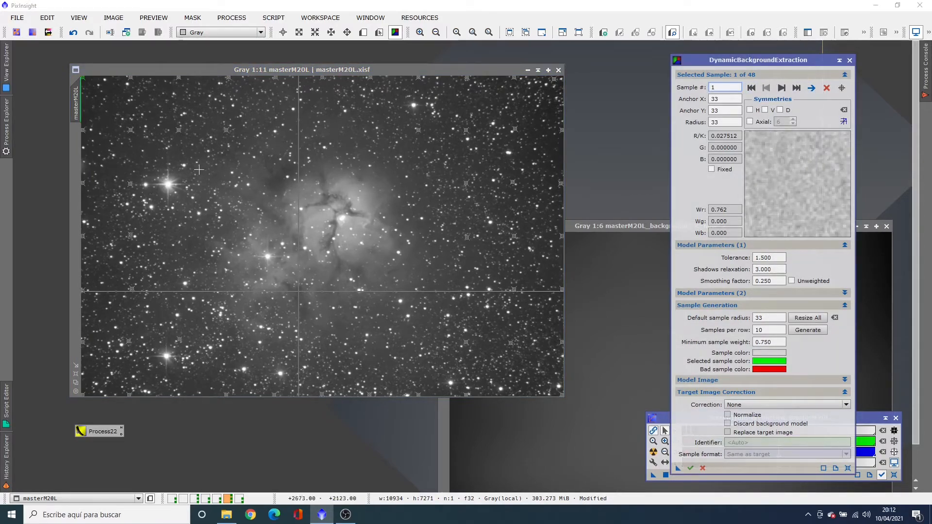
{"action": "left_click", "coordinate": [826, 88]}
{"action": "left_click", "coordinate": [826, 89]}
{"action": "left_click", "coordinate": [826, 89]}
{"action": "left_click", "coordinate": [826, 88]}
{"action": "left_click", "coordinate": [826, 88]}
{"action": "left_click", "coordinate": [826, 89]}
{"action": "left_click", "coordinate": [826, 88]}
{"action": "left_click", "coordinate": [826, 88]}
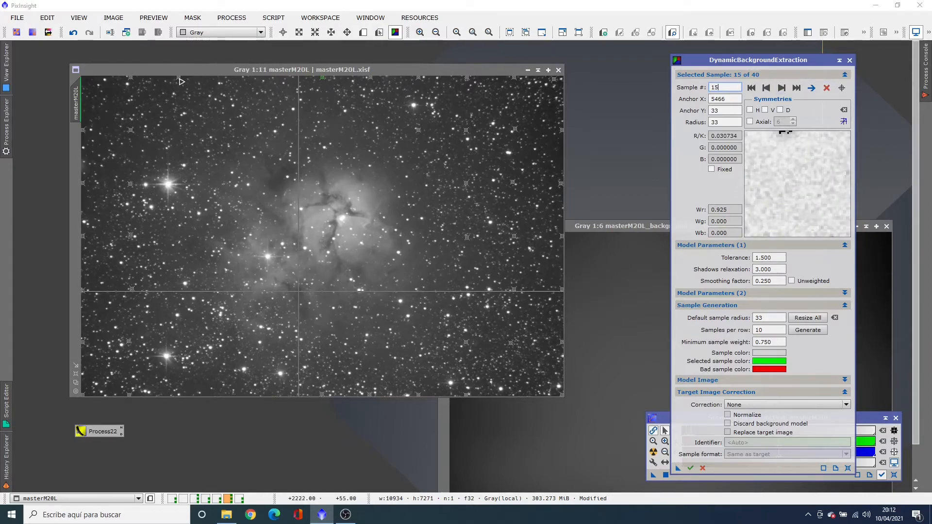
{"action": "left_click", "coordinate": [180, 78]}
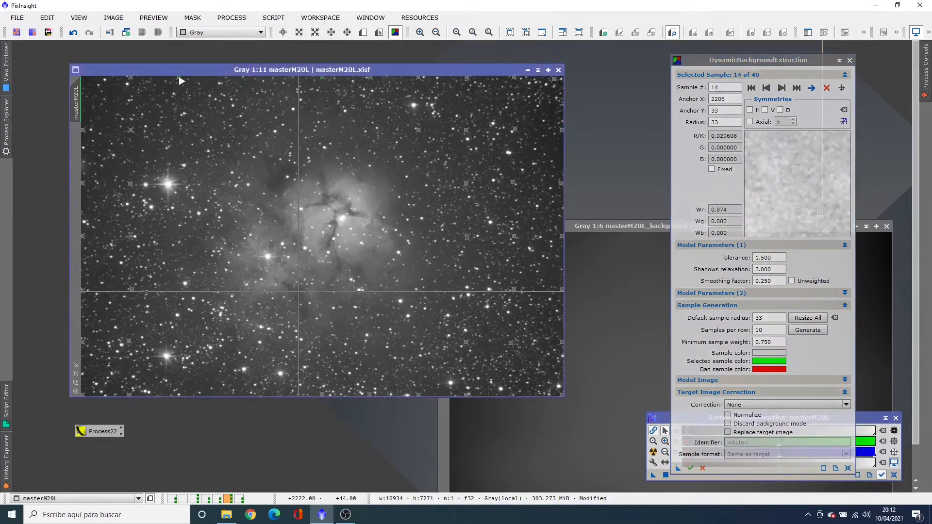
{"action": "left_click", "coordinate": [826, 89]}
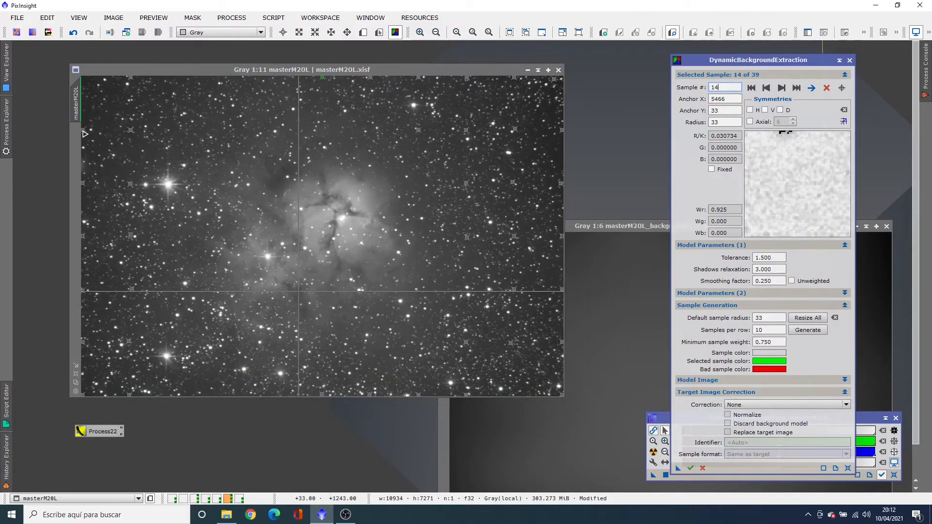
{"action": "left_click", "coordinate": [84, 130]}
{"action": "left_click", "coordinate": [826, 88]}
{"action": "left_click", "coordinate": [826, 88]}
{"action": "left_click", "coordinate": [826, 88]}
{"action": "left_click", "coordinate": [826, 88]}
{"action": "left_click", "coordinate": [826, 88]}
{"action": "left_click", "coordinate": [826, 88]}
{"action": "left_click", "coordinate": [826, 88]}
{"action": "left_click", "coordinate": [826, 88]}
{"action": "left_click", "coordinate": [826, 88]}
{"action": "left_click", "coordinate": [826, 87]}
{"action": "left_click", "coordinate": [826, 88]}
{"action": "left_click", "coordinate": [826, 87]}
{"action": "left_click", "coordinate": [826, 88]}
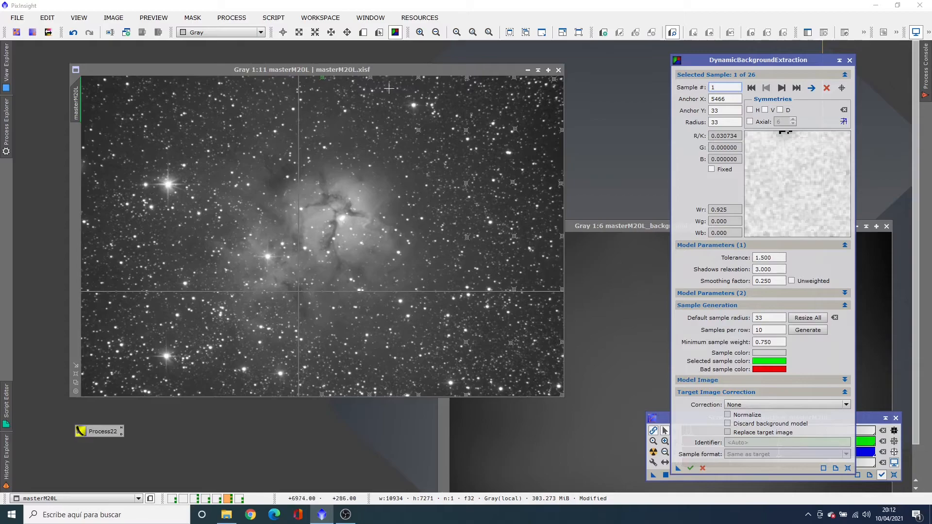
Enable diagonal (D) symmetry on the DBE samples anchored at 7640,1234, at 8749,3668 and at 8727,6036
{"action": "left_click", "coordinate": [419, 130]}
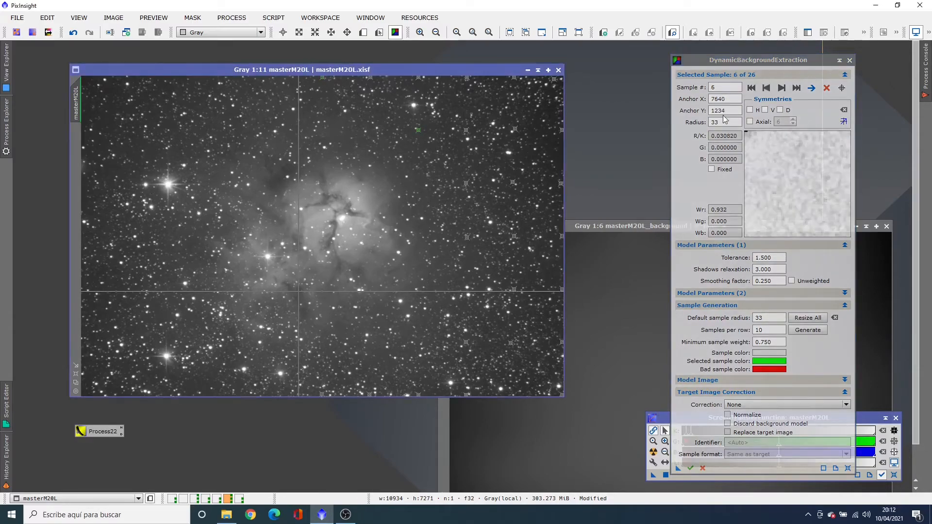
{"action": "left_click", "coordinate": [781, 110]}
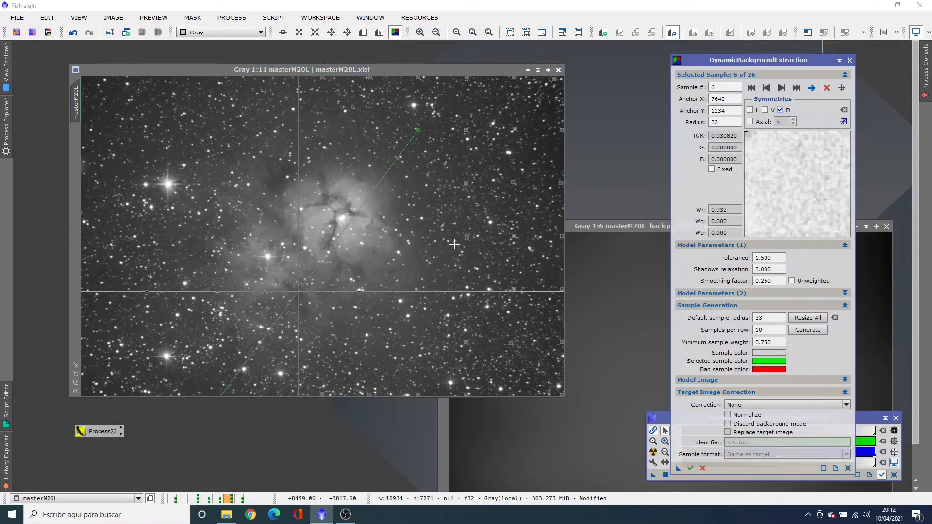
{"action": "left_click", "coordinate": [469, 238]}
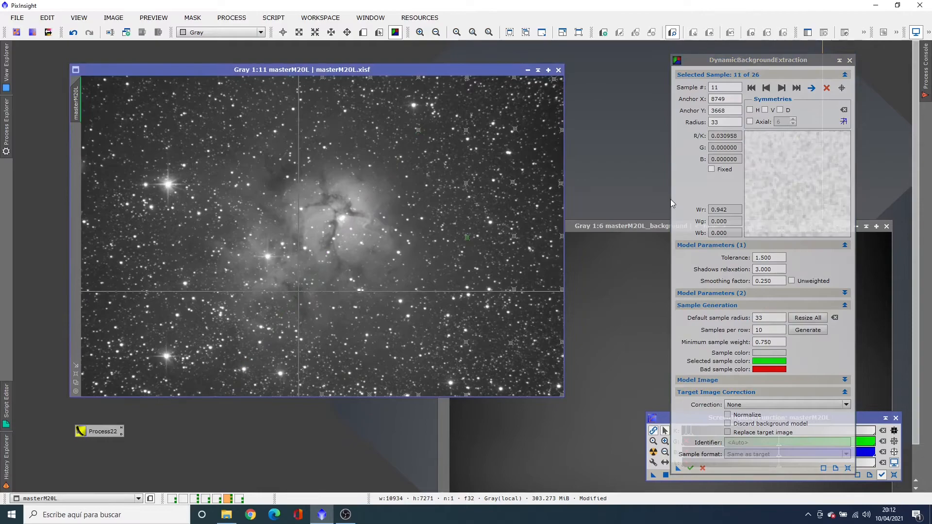
{"action": "left_click", "coordinate": [780, 110]}
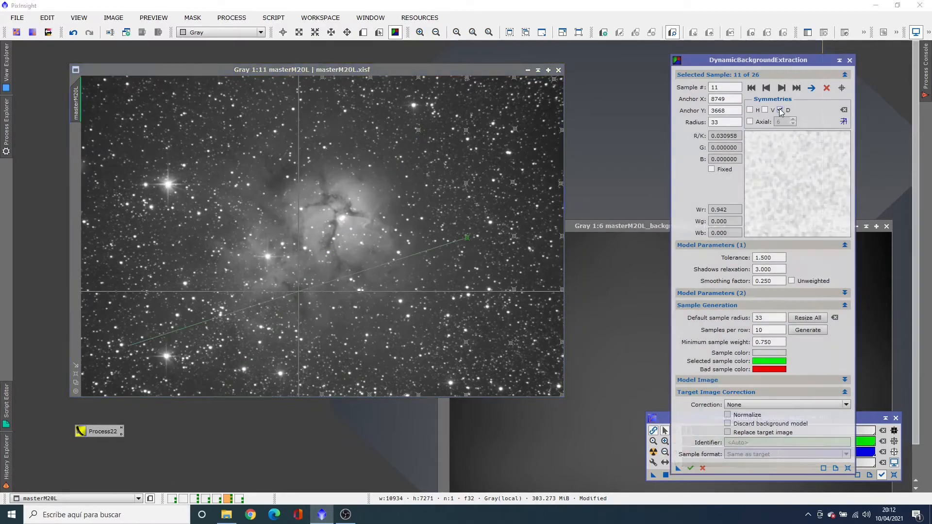
{"action": "left_click", "coordinate": [468, 345]}
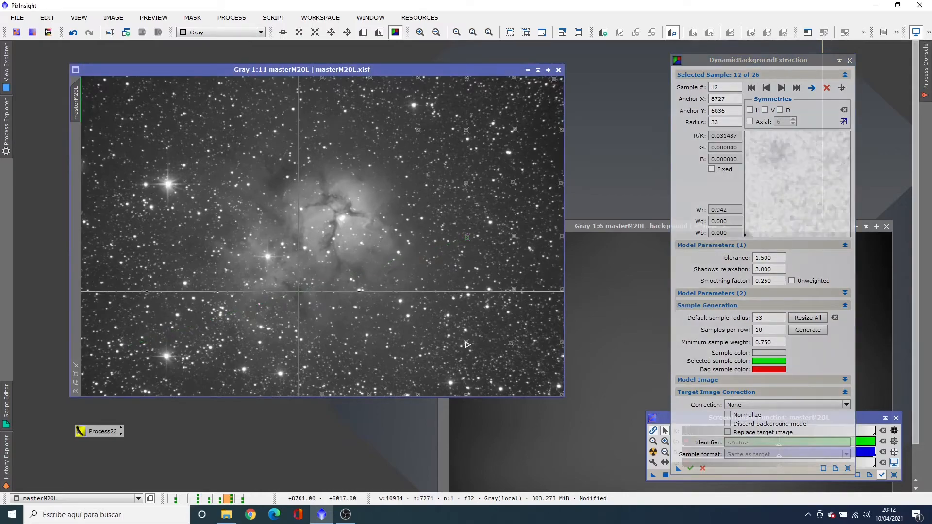
{"action": "left_click", "coordinate": [781, 109]}
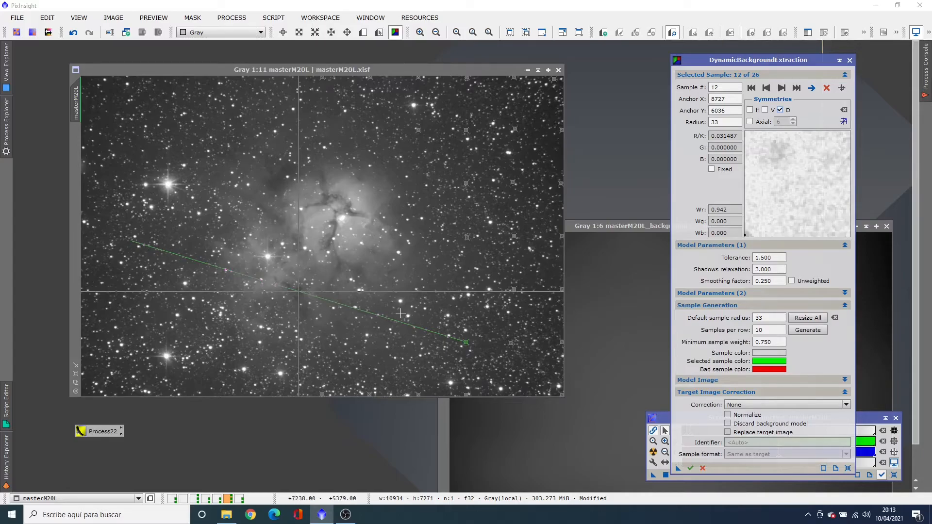
Enable diagonal (D) symmetry on the DBE samples anchored at 9813,4836 and at 7640,7237 on the image's lower edge
{"action": "left_click", "coordinate": [515, 290]}
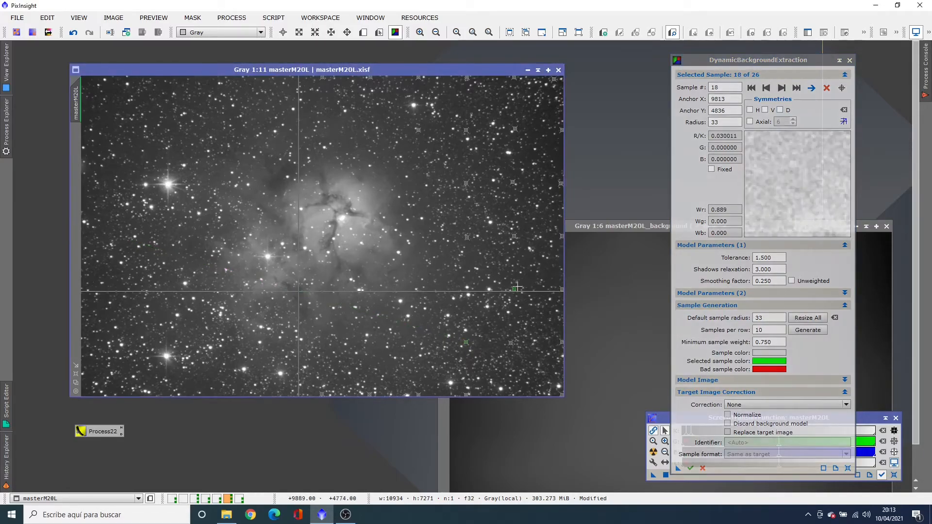
{"action": "left_click", "coordinate": [780, 110]}
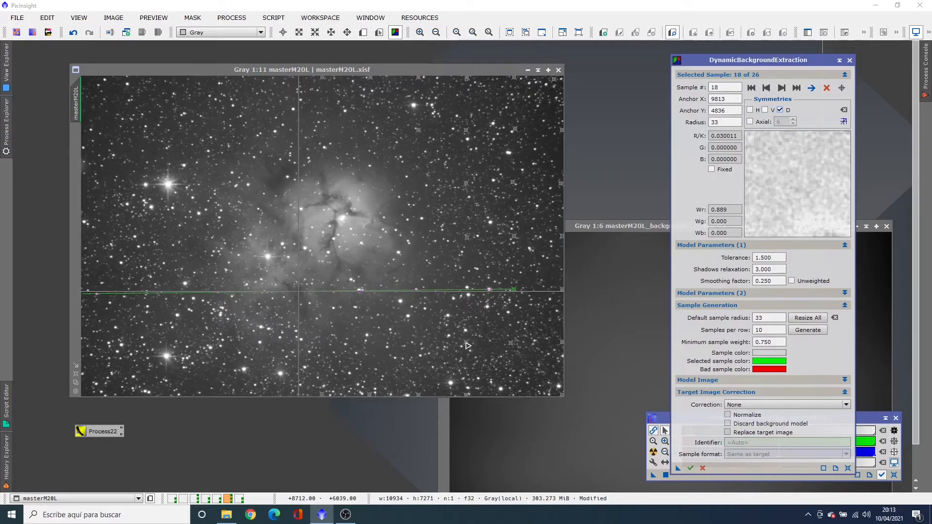
{"action": "left_click", "coordinate": [467, 345]}
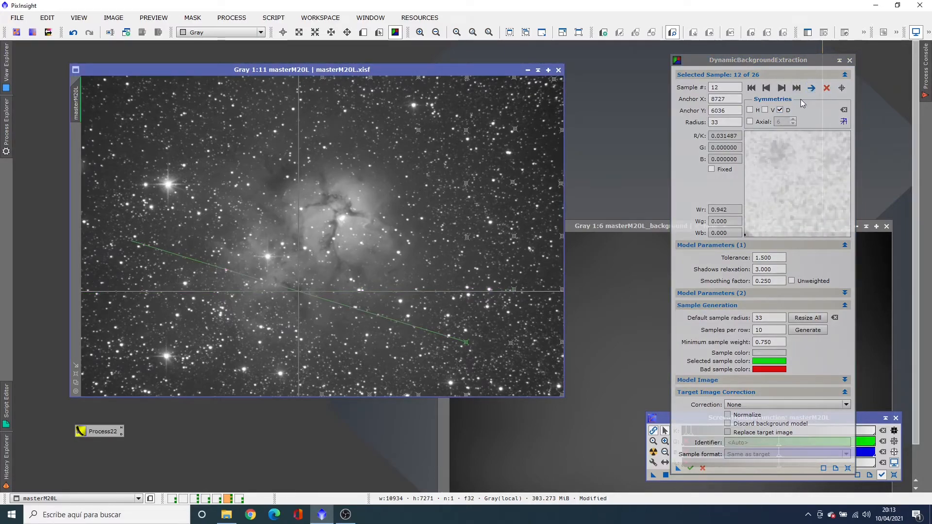
{"action": "left_click", "coordinate": [419, 394]}
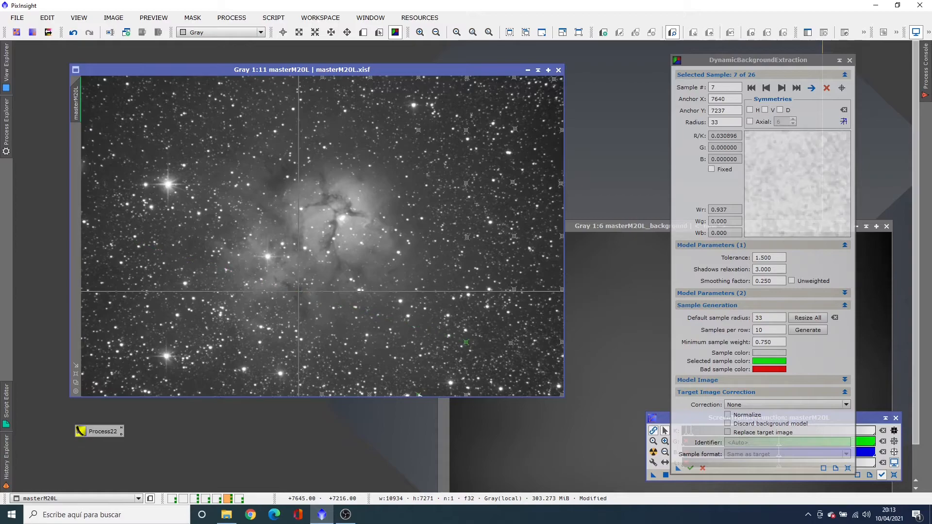
{"action": "left_click", "coordinate": [780, 110]}
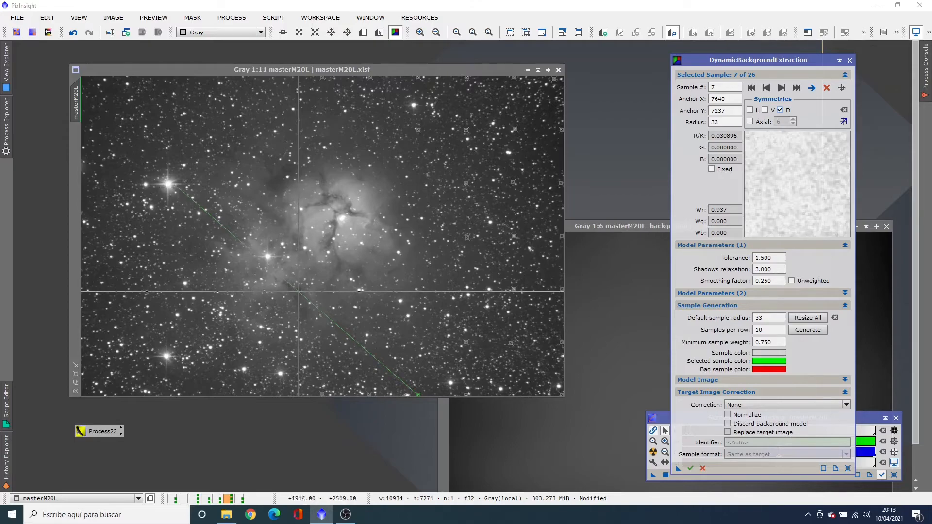
Enable diagonal (D) symmetry on the DBE sample anchored at 6531,7226, and generate a new background model of masterM20L
{"action": "left_click", "coordinate": [370, 394]}
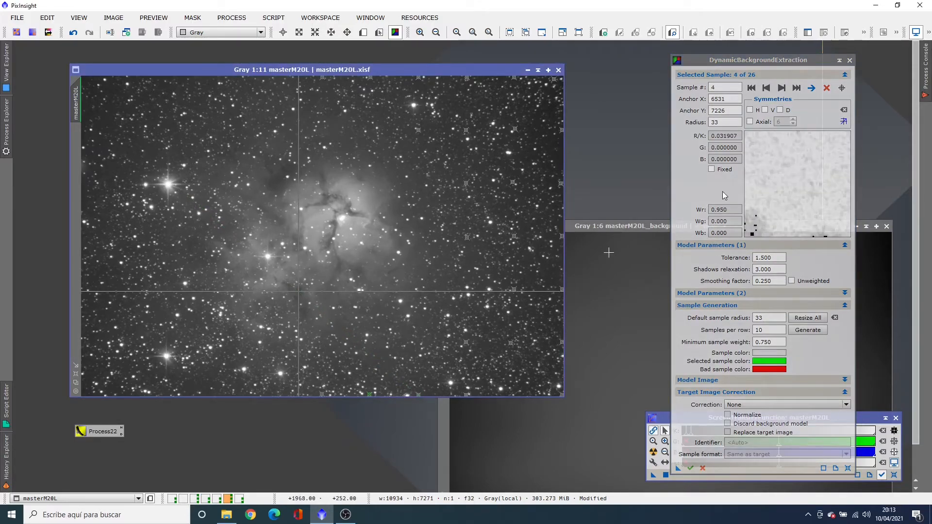
{"action": "left_click", "coordinate": [780, 111]}
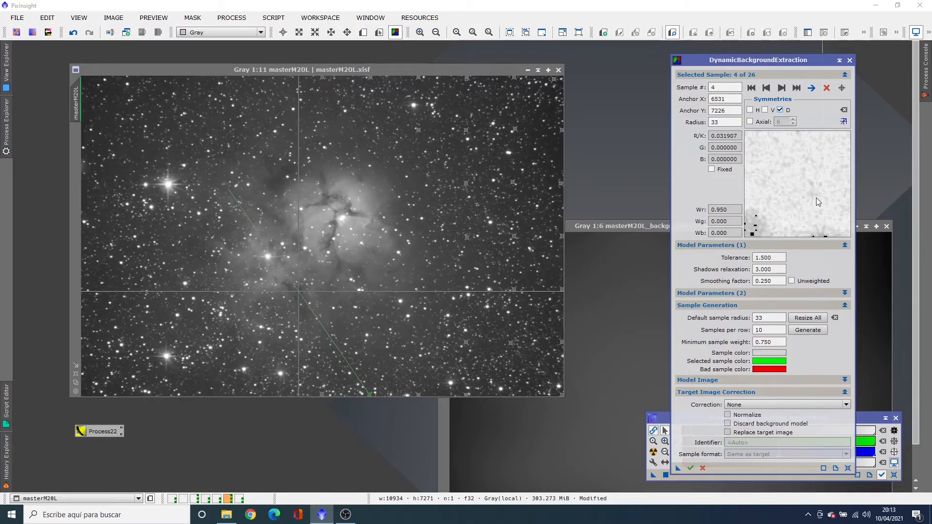
{"action": "left_click", "coordinate": [691, 467]}
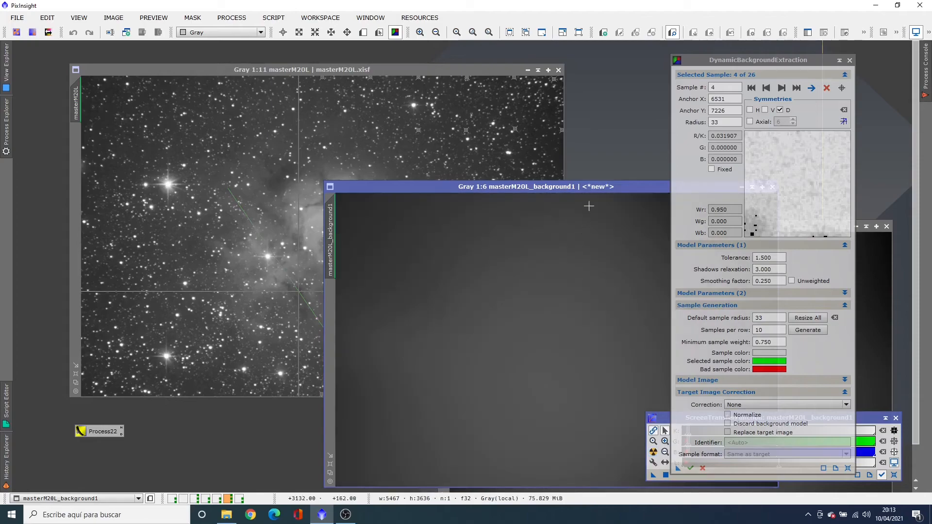
Compare the new masterM20L background model with the previous one, close the previous model and place the new one beside the image
{"action": "left_click_drag", "start_coordinate": [593, 188], "coordinate": [375, 133]}
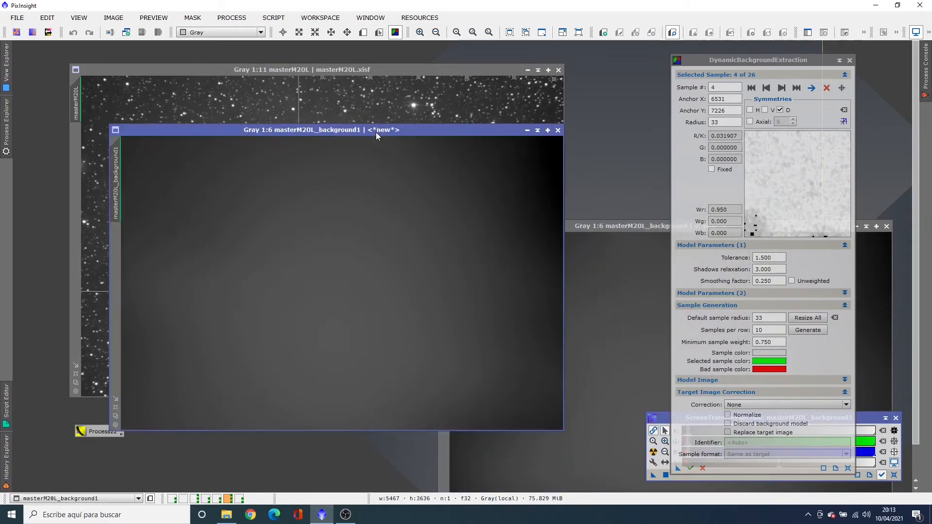
{"action": "left_click", "coordinate": [649, 226]}
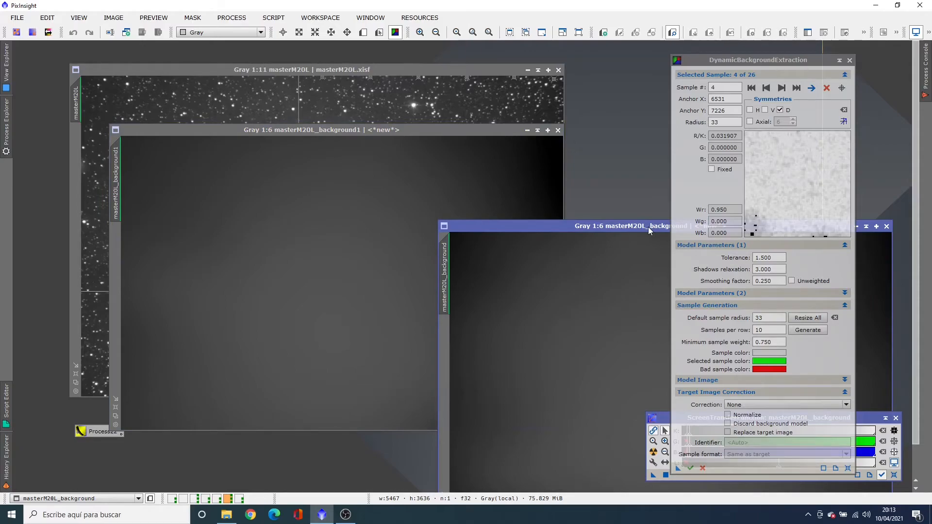
{"action": "left_click_drag", "start_coordinate": [626, 223], "coordinate": [349, 178]}
{"action": "left_click", "coordinate": [568, 176]}
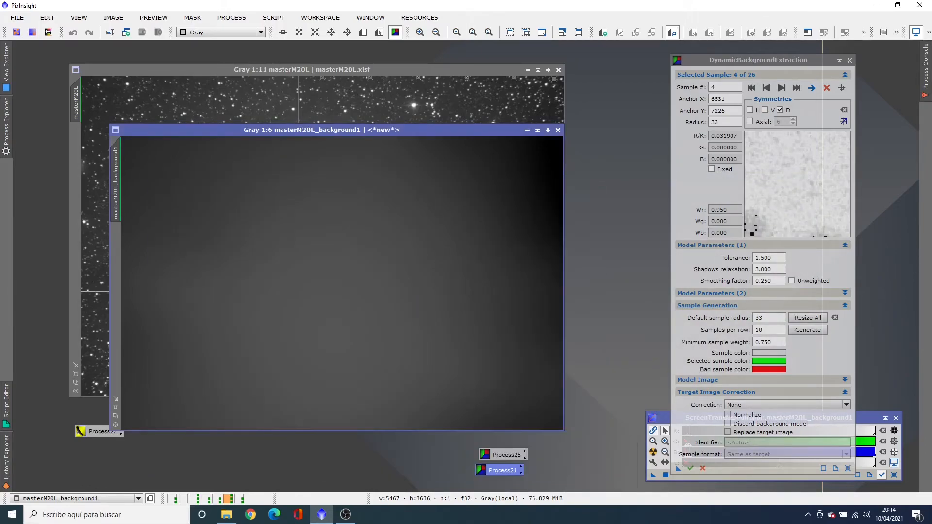
{"action": "left_click_drag", "start_coordinate": [459, 130], "coordinate": [767, 82]}
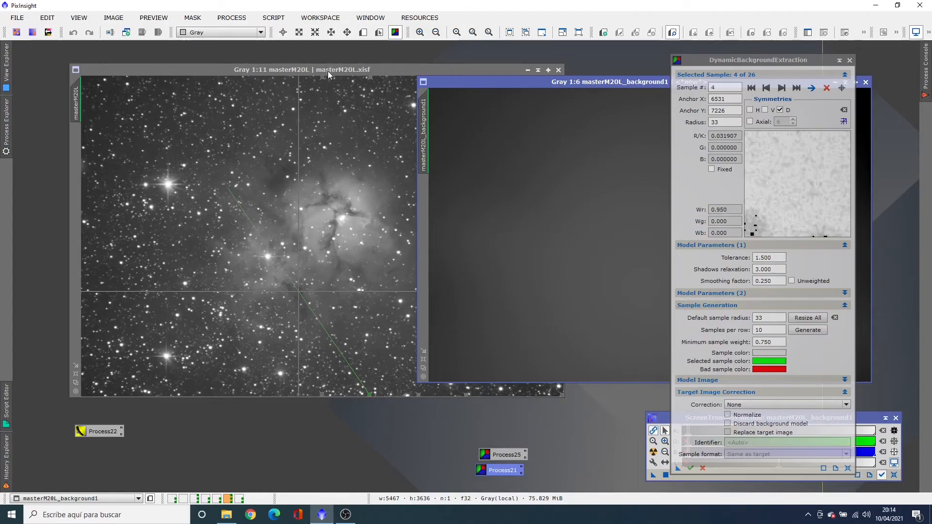
Show the symmetries of all DBE samples on masterM20L and move the symmetry center right and up to just below the nebula's core
{"action": "left_click", "coordinate": [362, 69]}
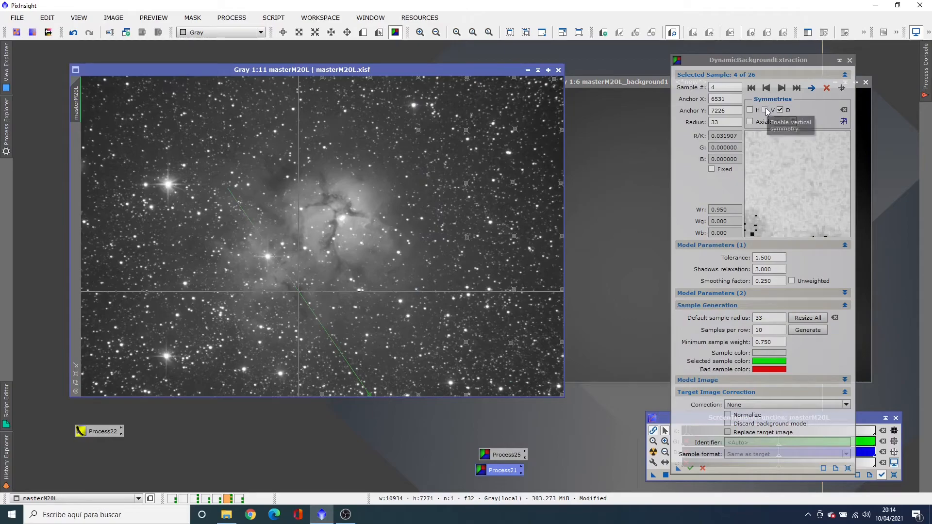
{"action": "left_click", "coordinate": [846, 121]}
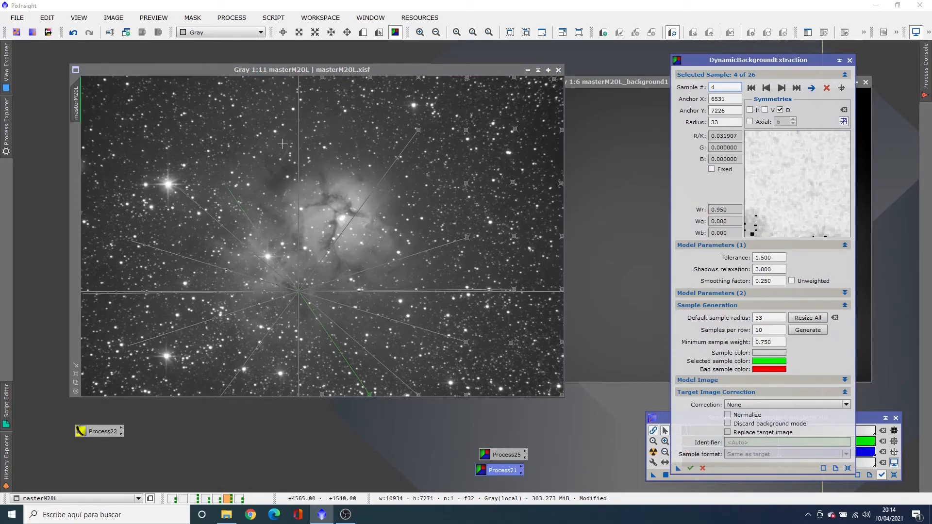
{"action": "left_click_drag", "start_coordinate": [300, 145], "coordinate": [332, 136]}
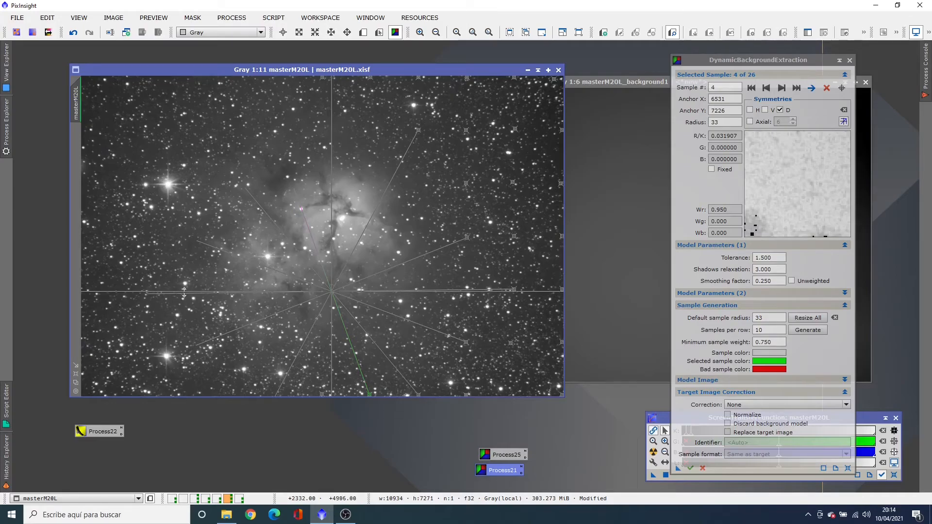
{"action": "left_click_drag", "start_coordinate": [185, 292], "coordinate": [175, 275]}
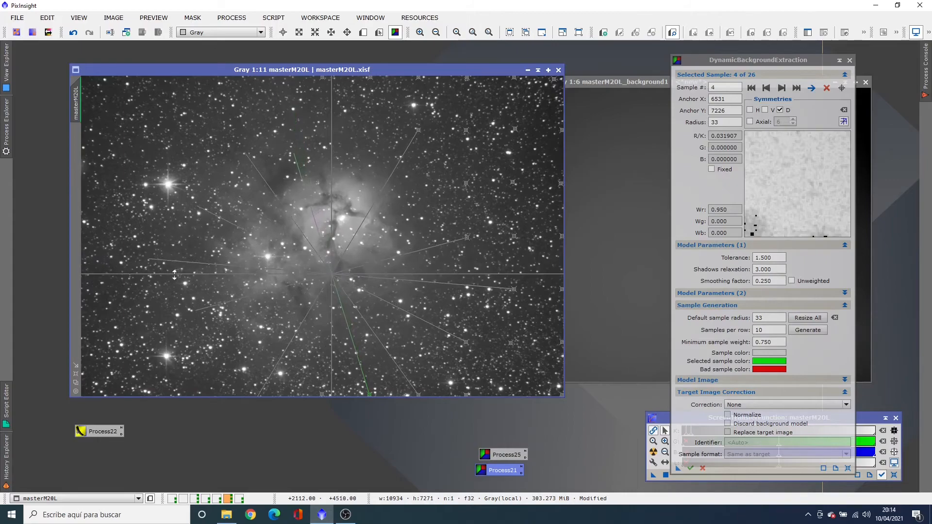
Enable vertical (V) symmetry on the DBE sample anchored at 8727,1234 and horizontal (H) symmetry on the one at 8727,2434
{"action": "left_click", "coordinate": [467, 132]}
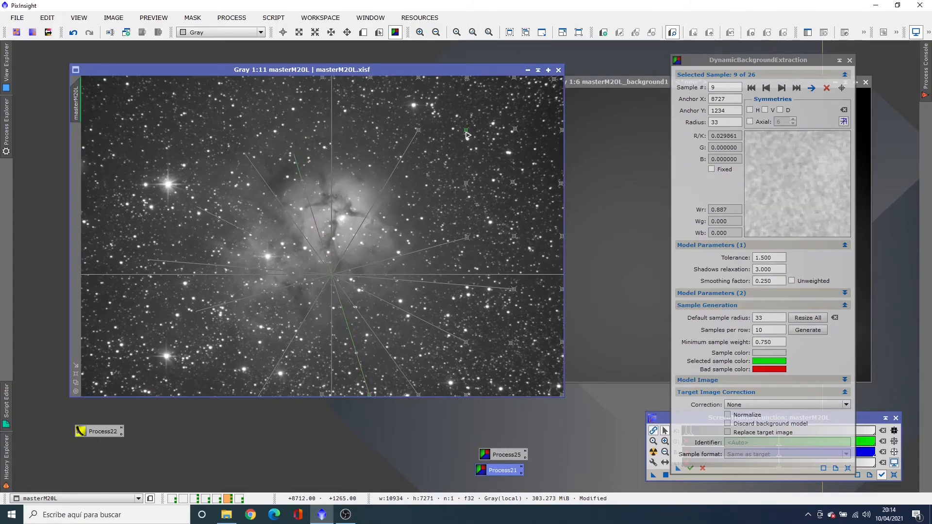
{"action": "left_click", "coordinate": [765, 110]}
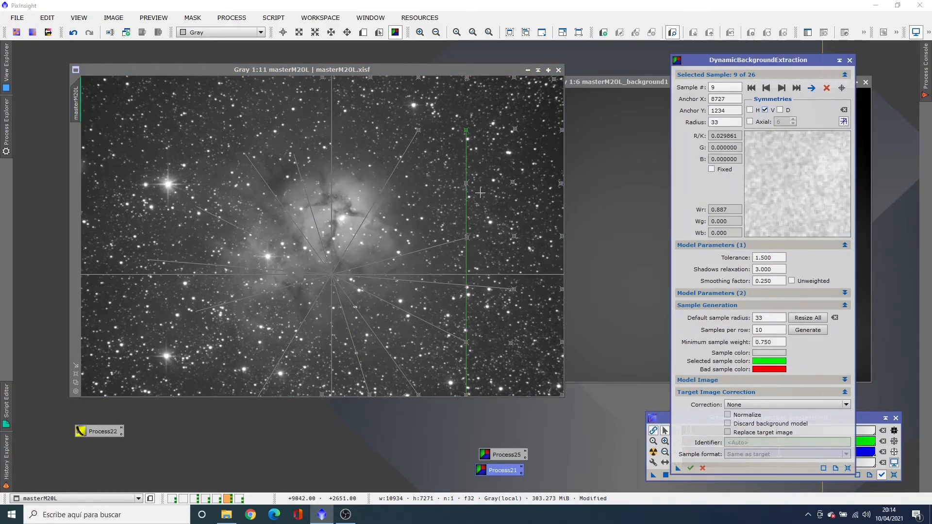
{"action": "left_click", "coordinate": [467, 185]}
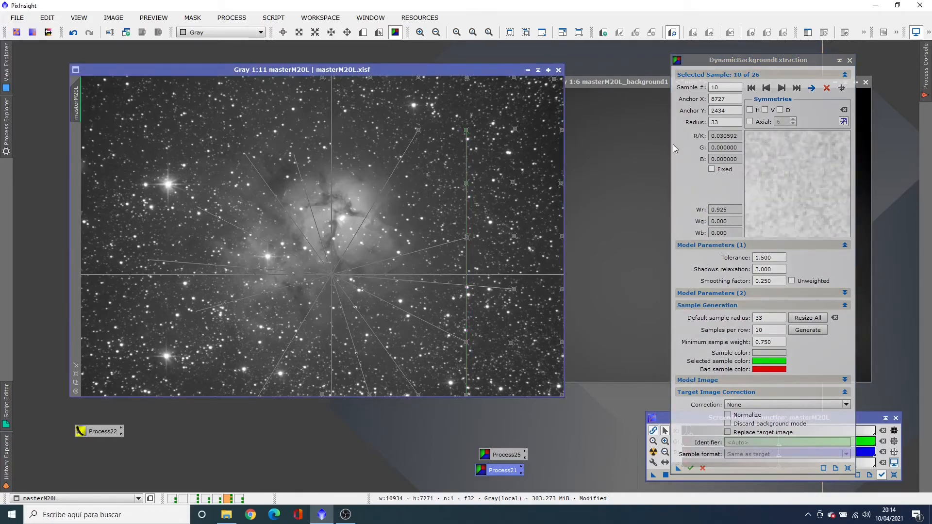
{"action": "left_click", "coordinate": [765, 110]}
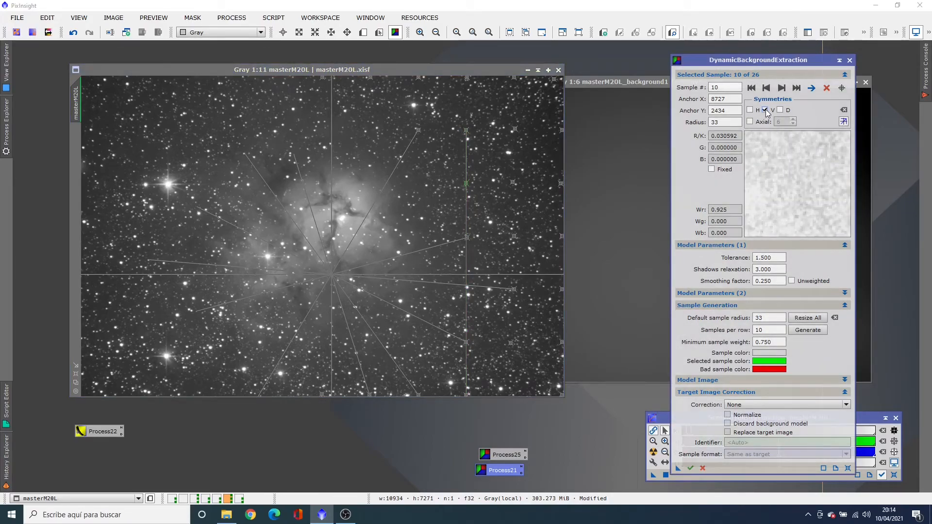
{"action": "left_click", "coordinate": [766, 111]}
{"action": "left_click", "coordinate": [751, 110]}
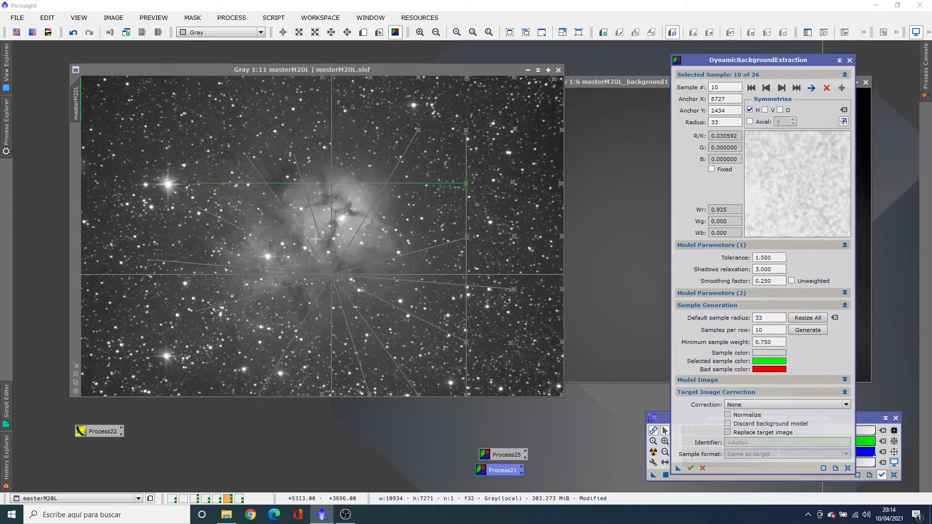
Move the DBE symmetry center slightly left and up, below and left of the nebula's core, and compare it with the background model
{"action": "mouse_move", "coordinate": [330, 218]}
{"action": "left_mouse_down"}
{"action": "mouse_move", "coordinate": [302, 226]}
{"action": "mouse_move", "coordinate": [316, 227]}
{"action": "left_mouse_up"}
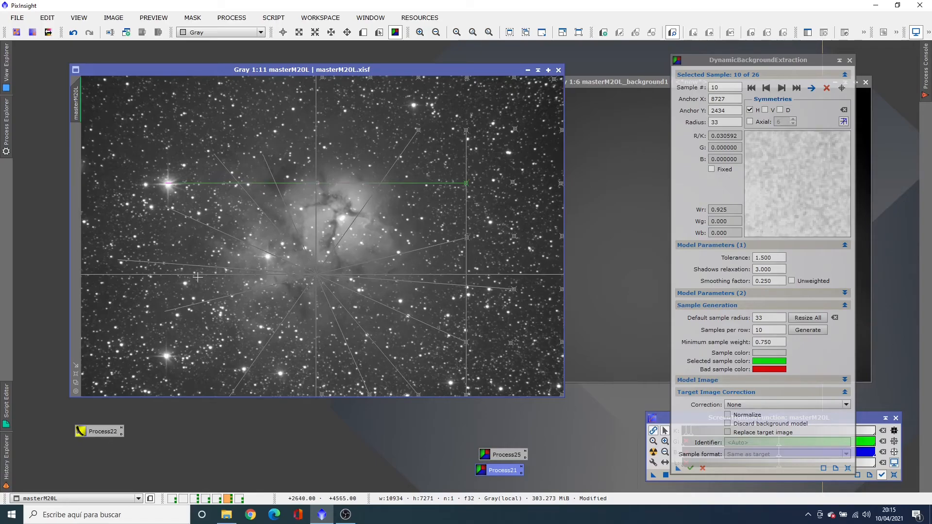
{"action": "left_click_drag", "start_coordinate": [196, 276], "coordinate": [196, 261]}
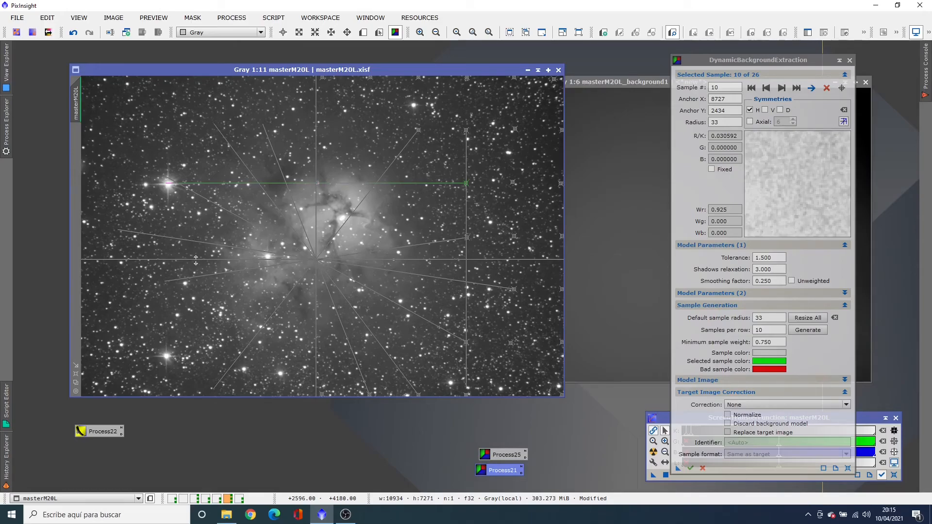
{"action": "left_click", "coordinate": [596, 83]}
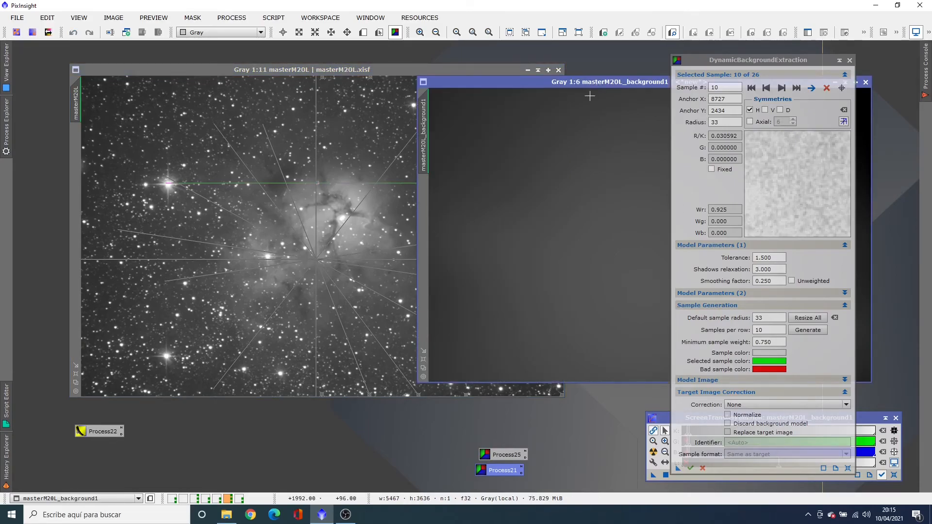